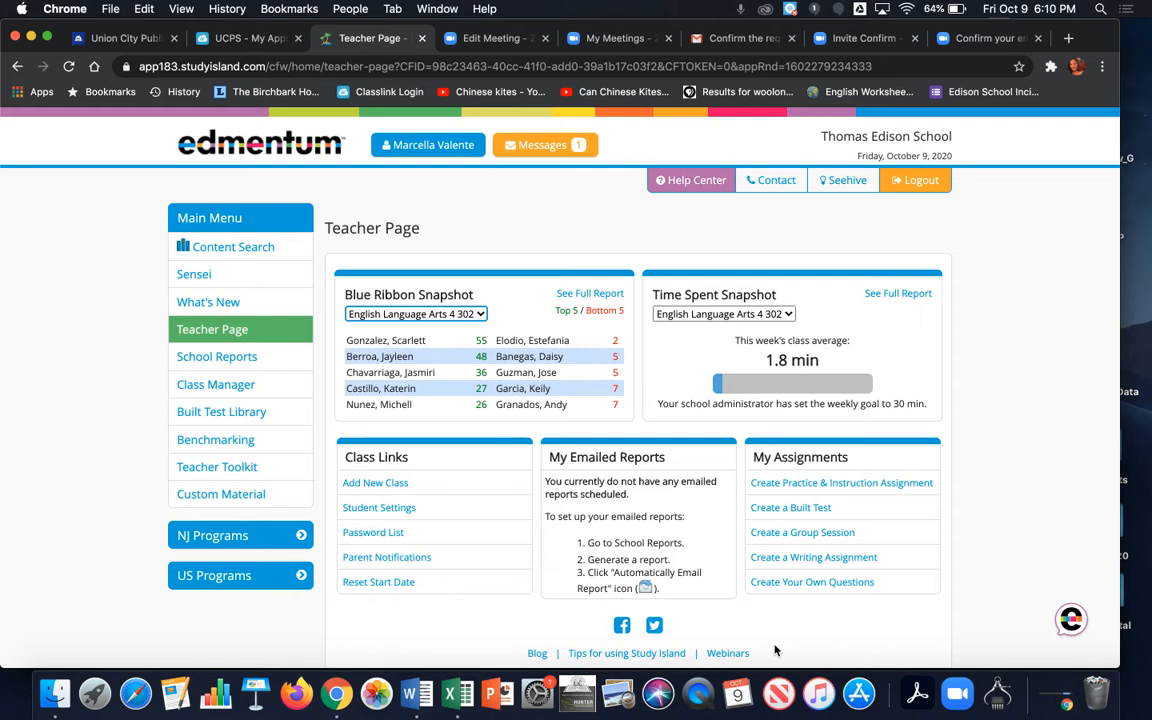
- Start building a new test from the Built Test Library and open its question selection
left_click(241, 47)
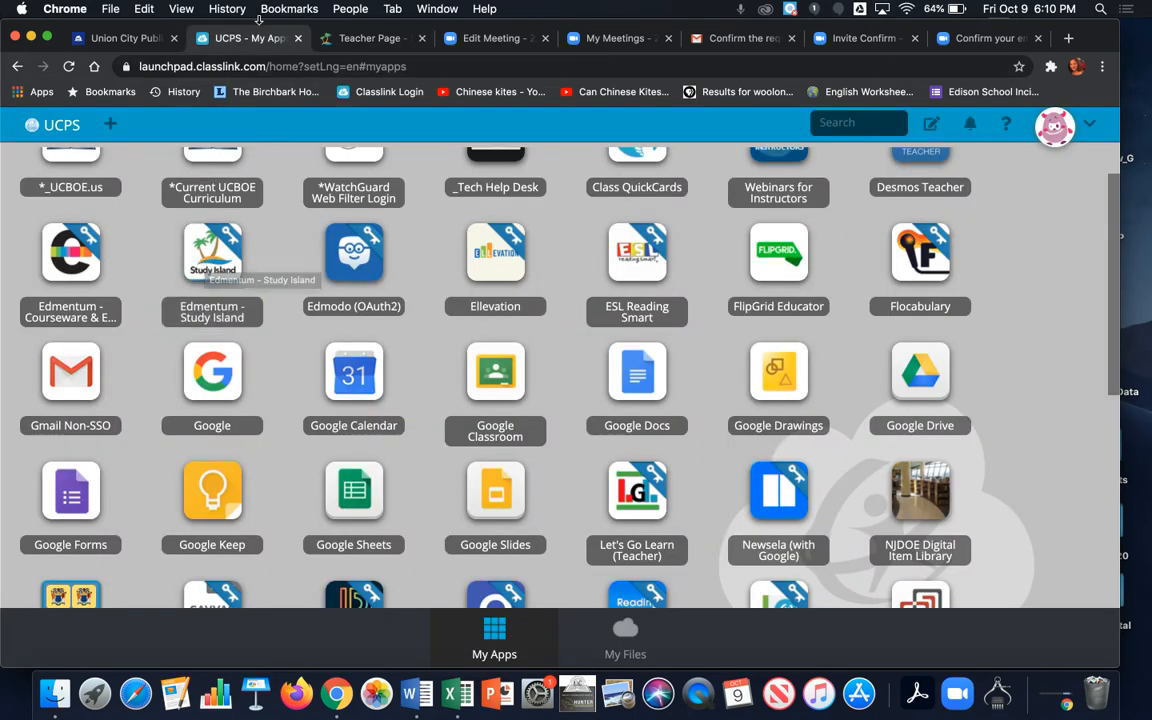
left_click(340, 40)
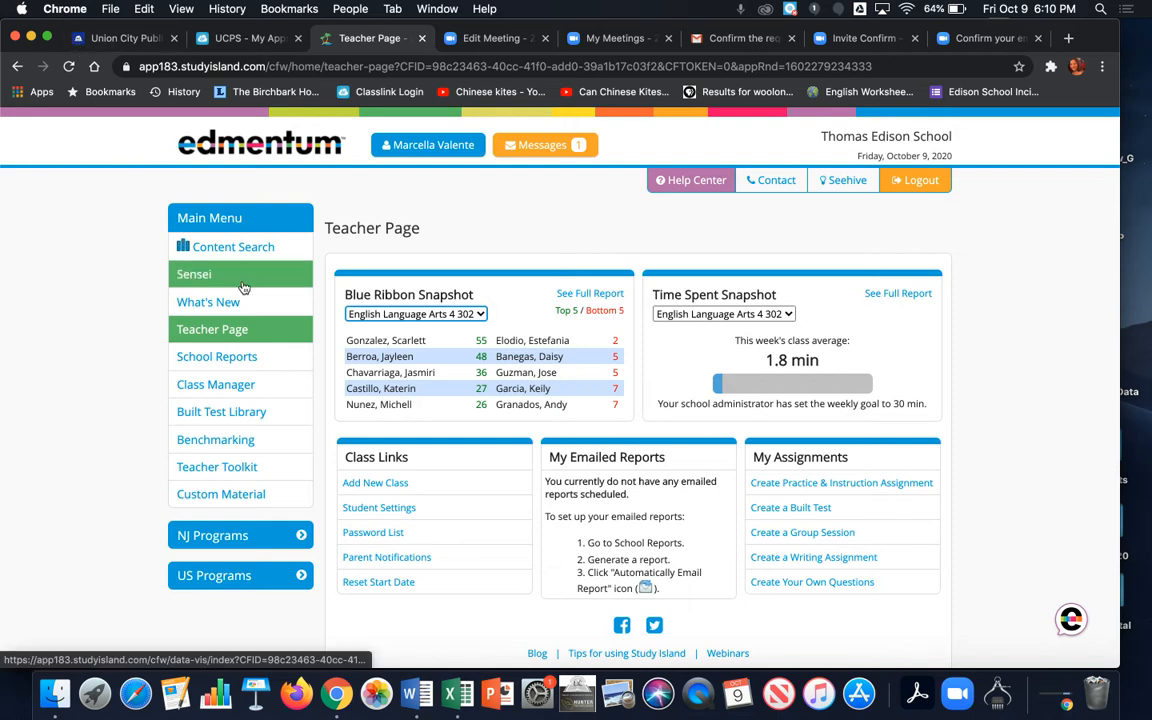
left_click(237, 418)
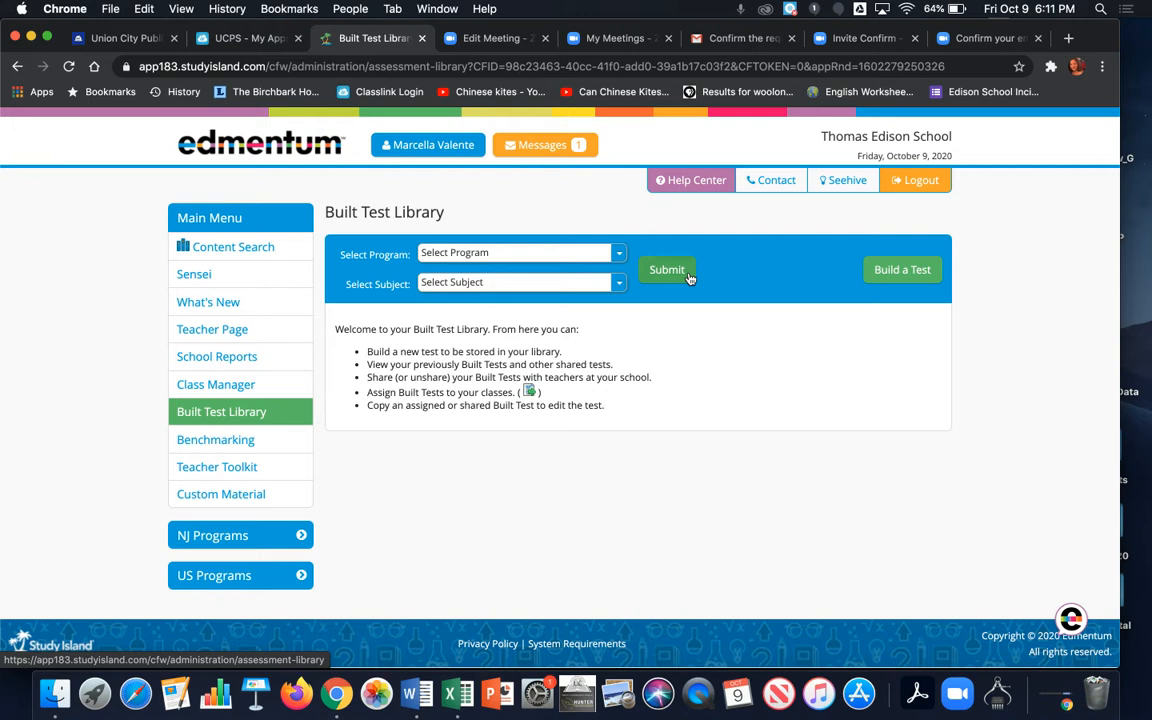
left_click(906, 281)
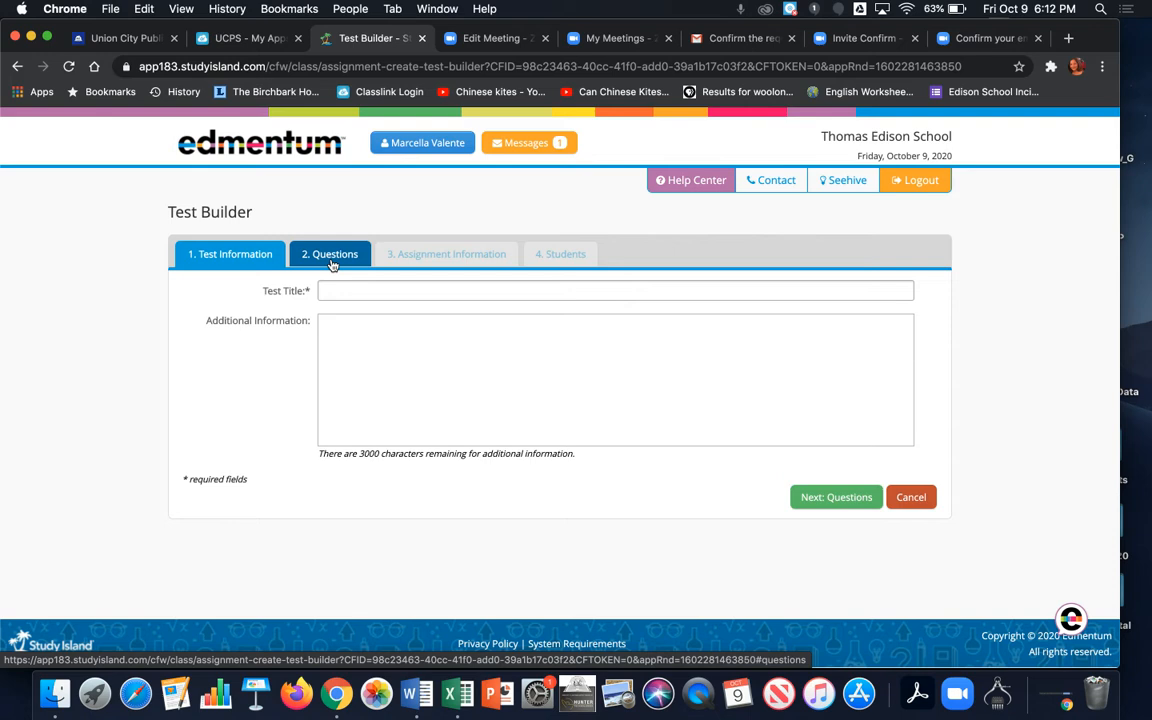
left_click(345, 289)
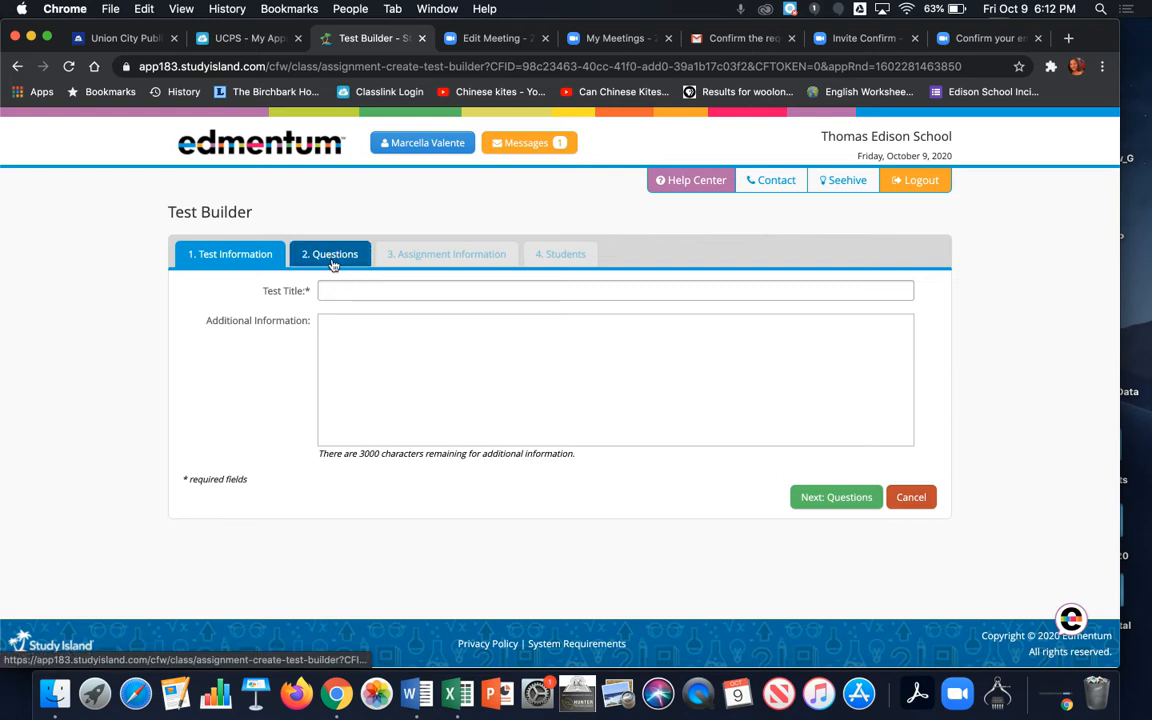
left_click(332, 258)
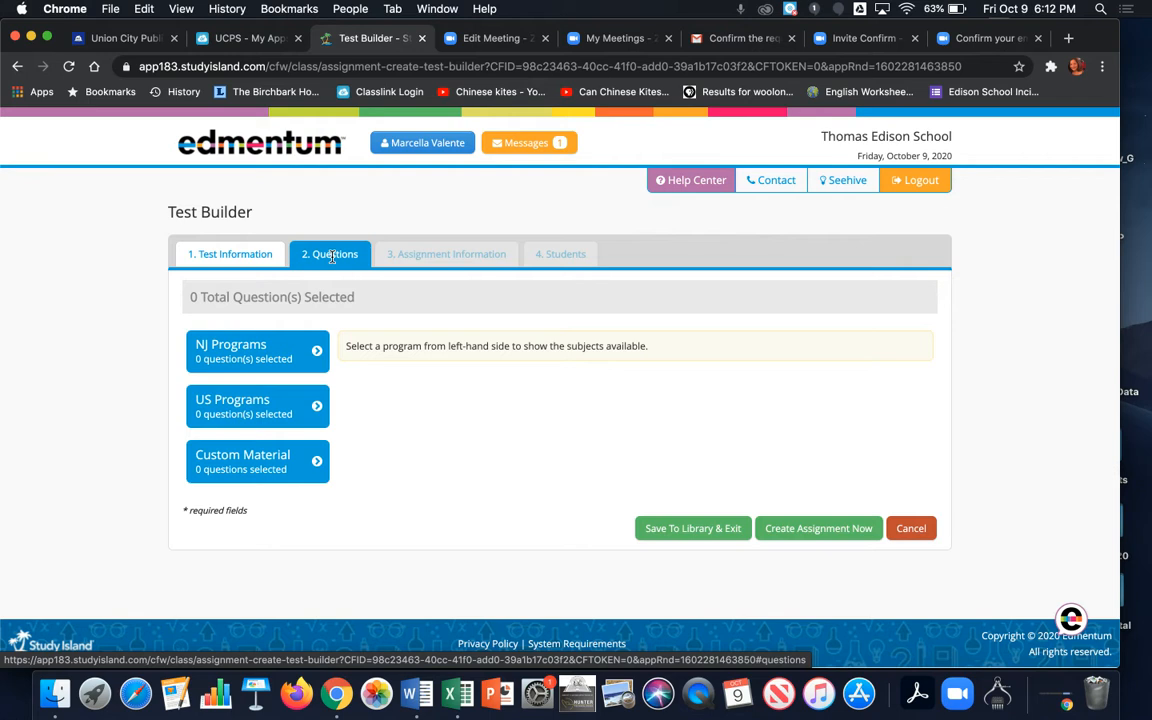
- Examine the grade levels and subjects offered under NJ Programs and US Programs
left_click(253, 364)
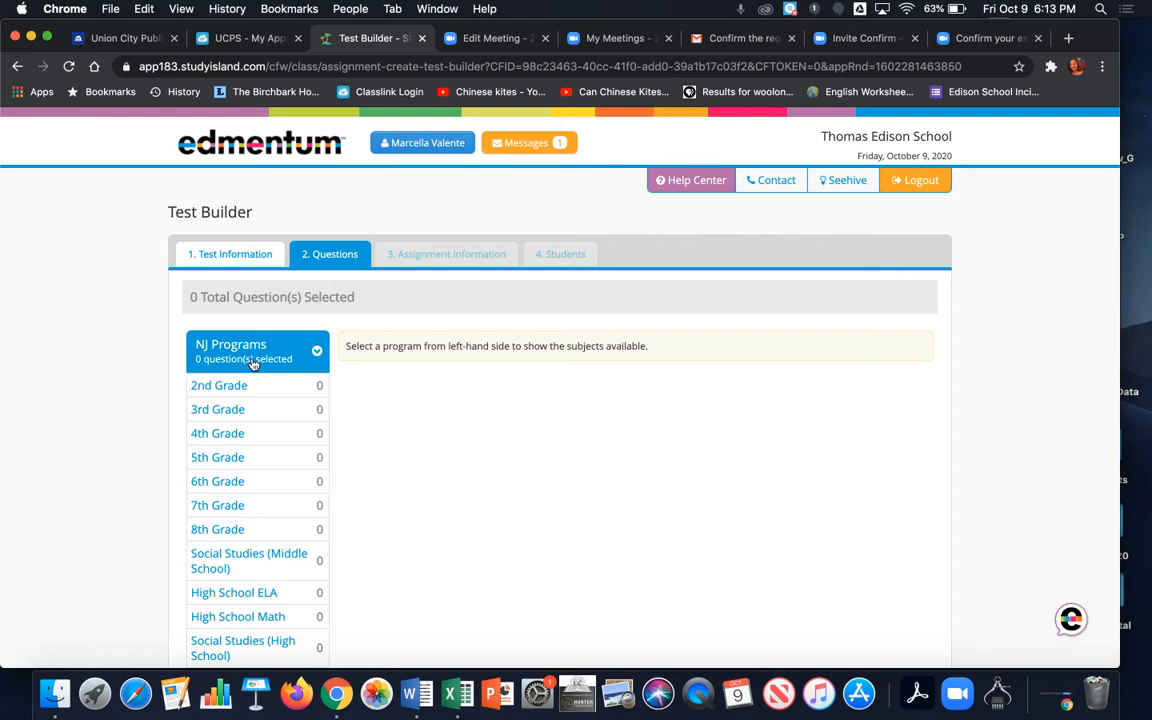
left_click(250, 384)
scroll(253, 386, "down", 4)
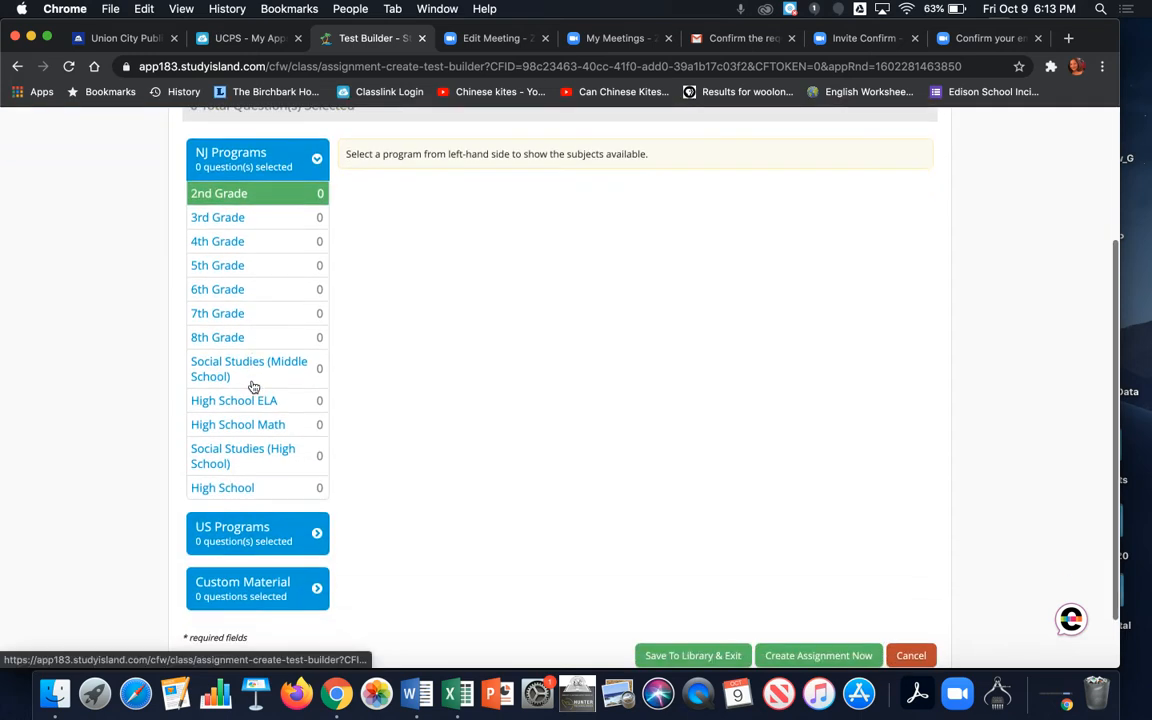
scroll(253, 386, "down", 2)
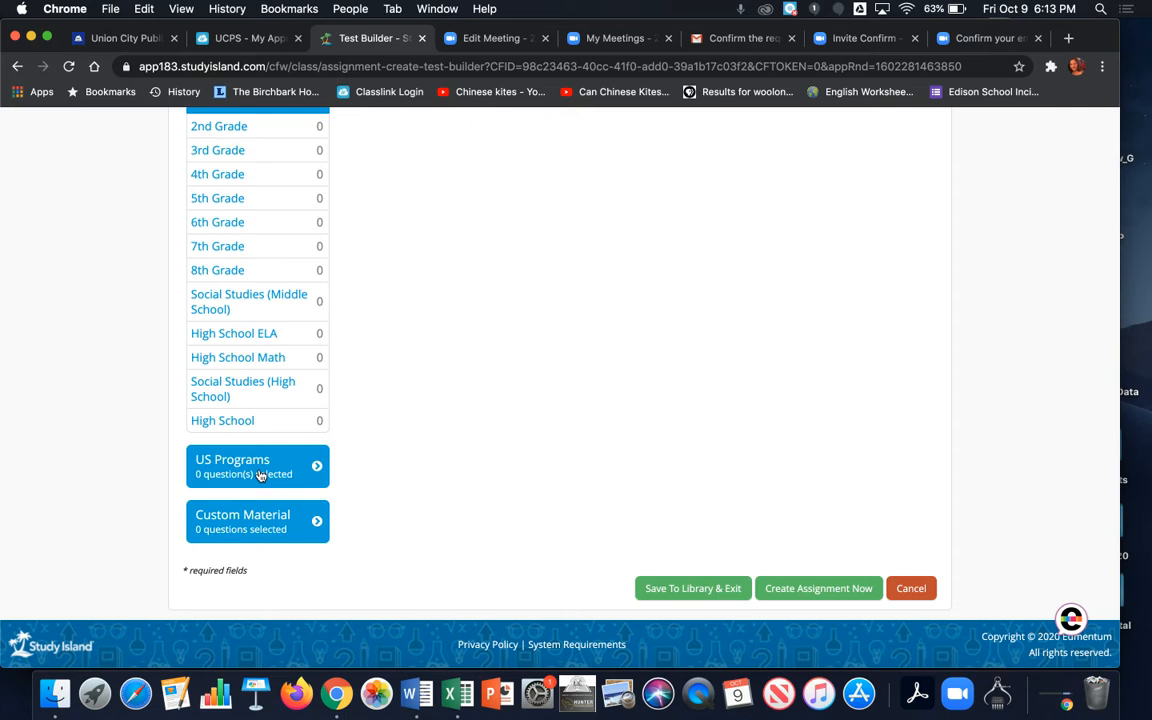
left_click(259, 475)
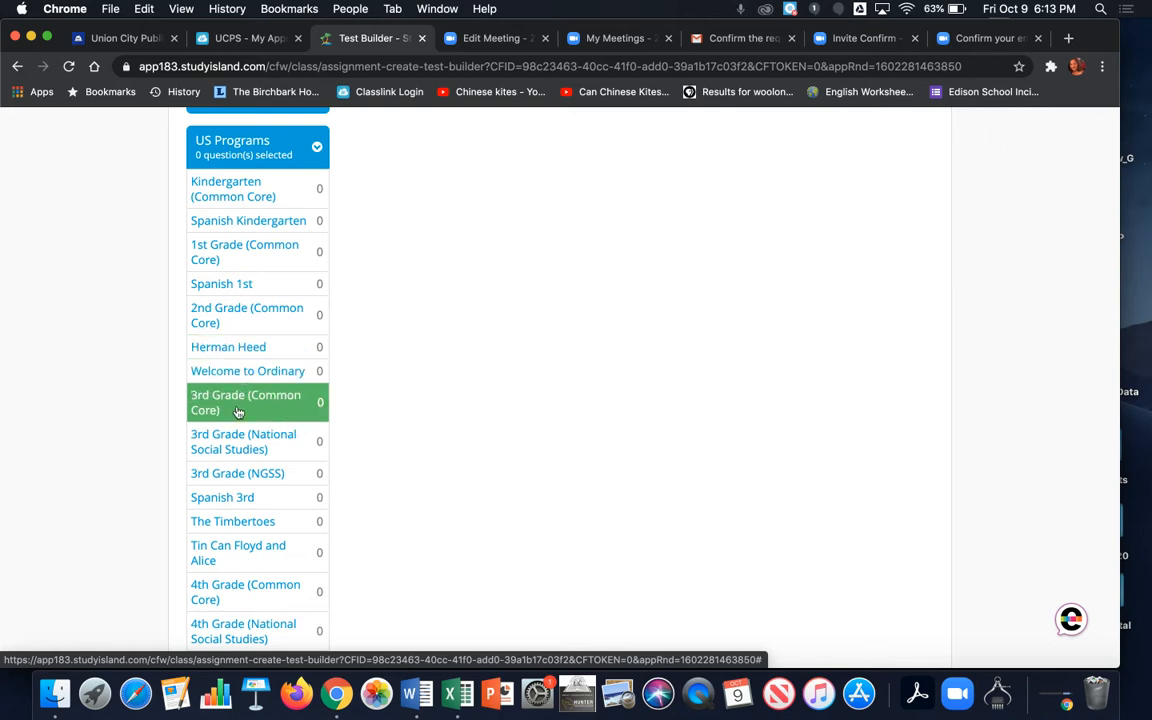
scroll(240, 452, "down", 10)
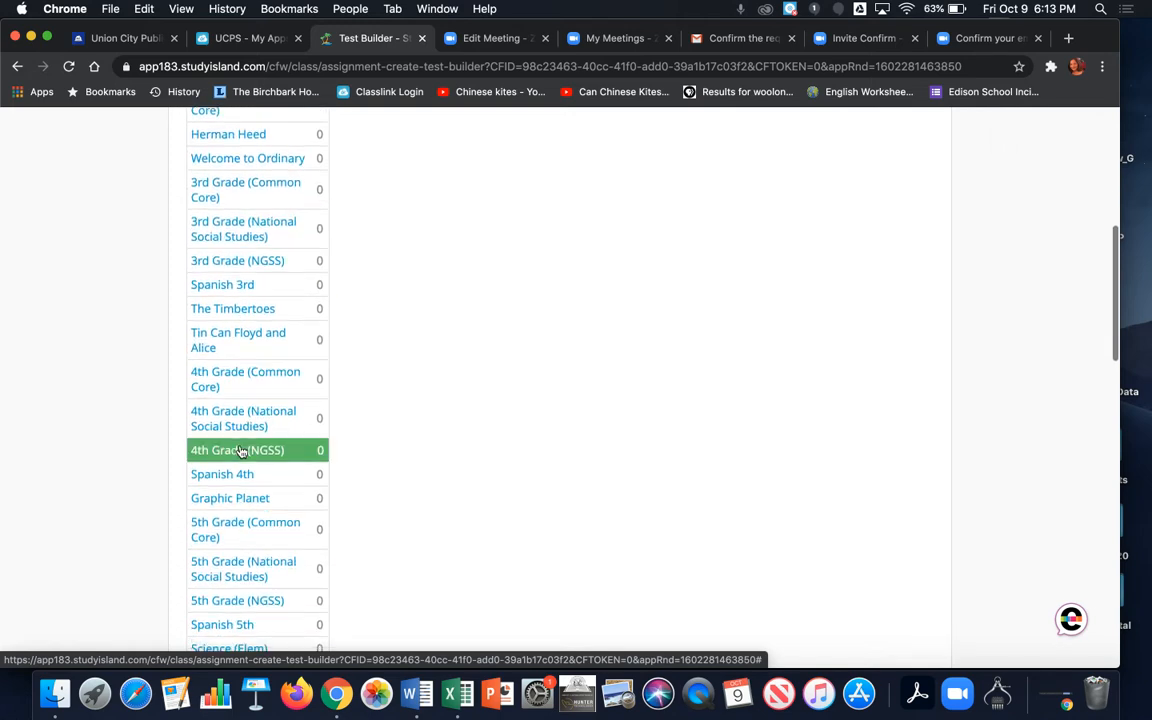
scroll(240, 452, "down", 3)
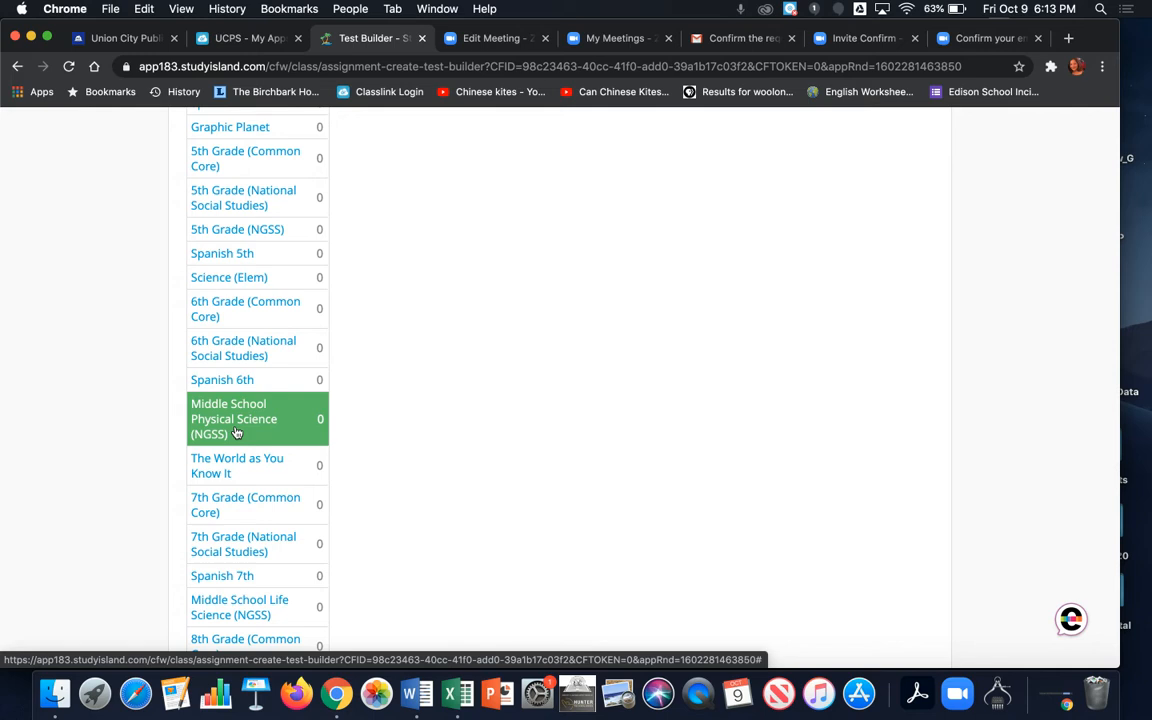
scroll(236, 432, "down", 10)
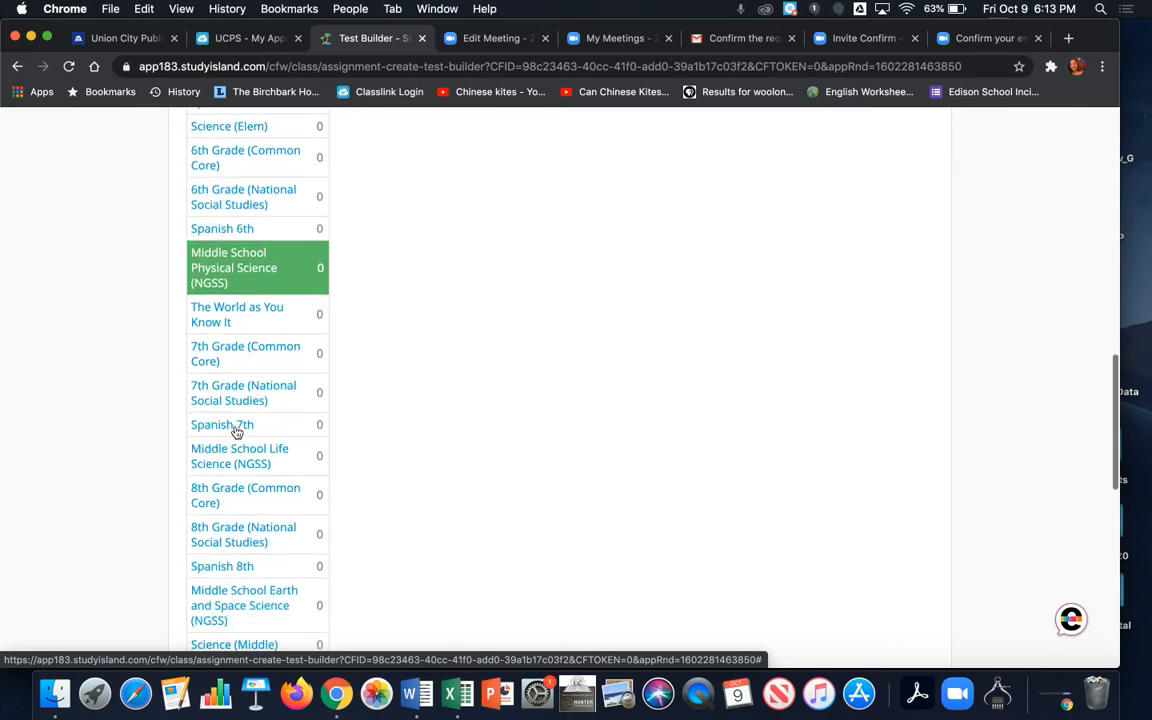
scroll(237, 432, "down", 2)
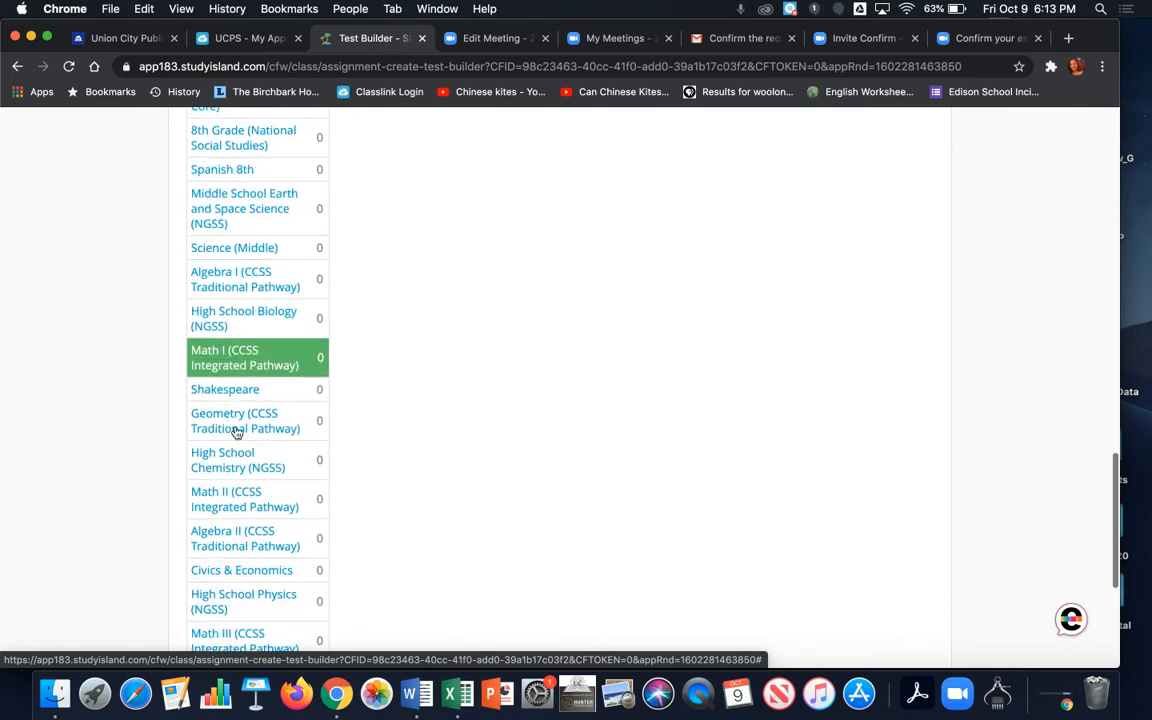
scroll(224, 296, "down", 6)
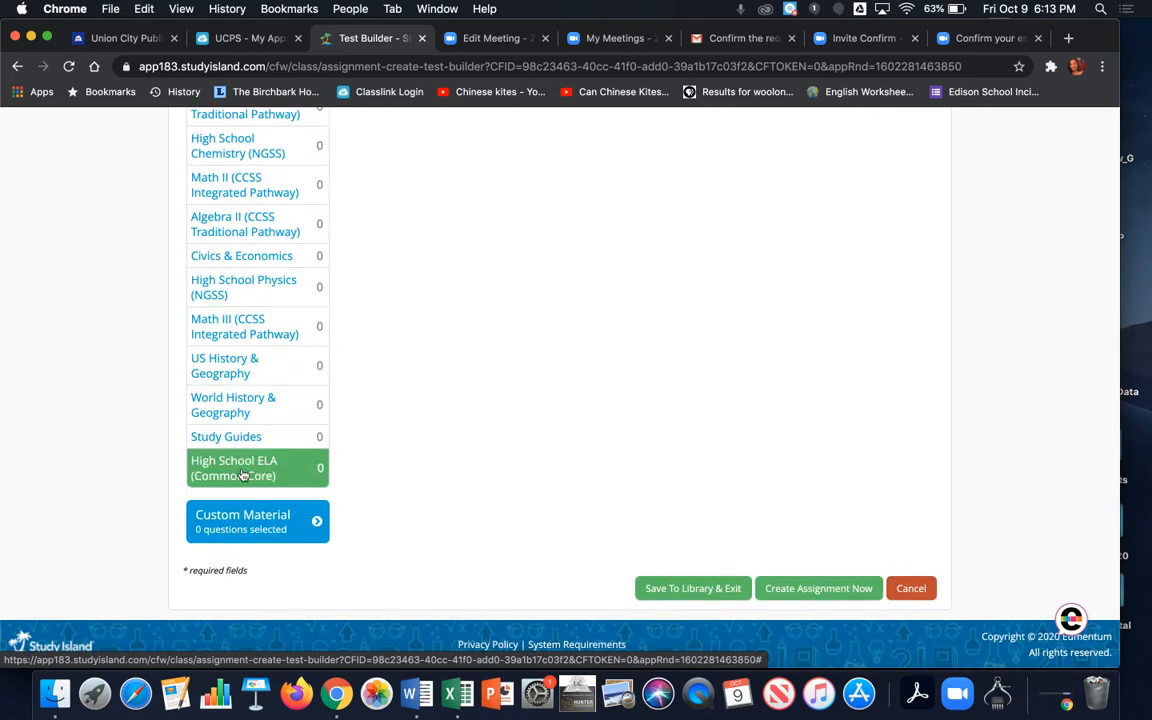
scroll(237, 404, "up", 20)
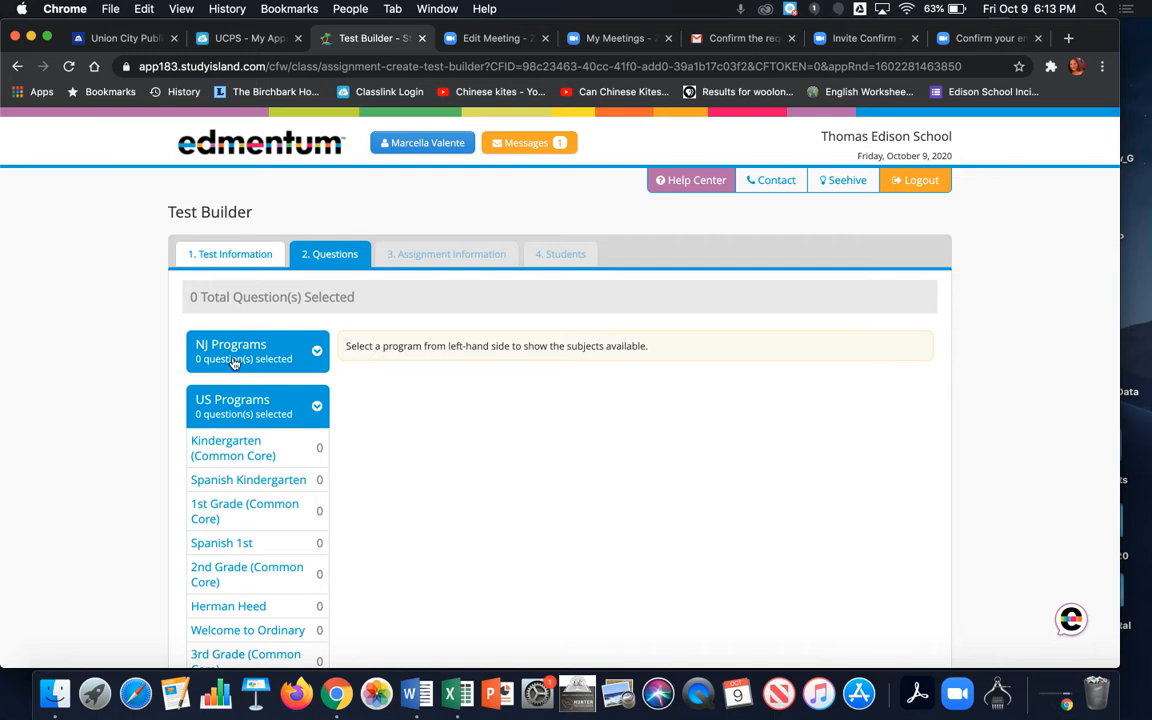
- Show the 4th Grade ELA (Student Learning Standards) topics under NJ Programs
left_click(205, 358)
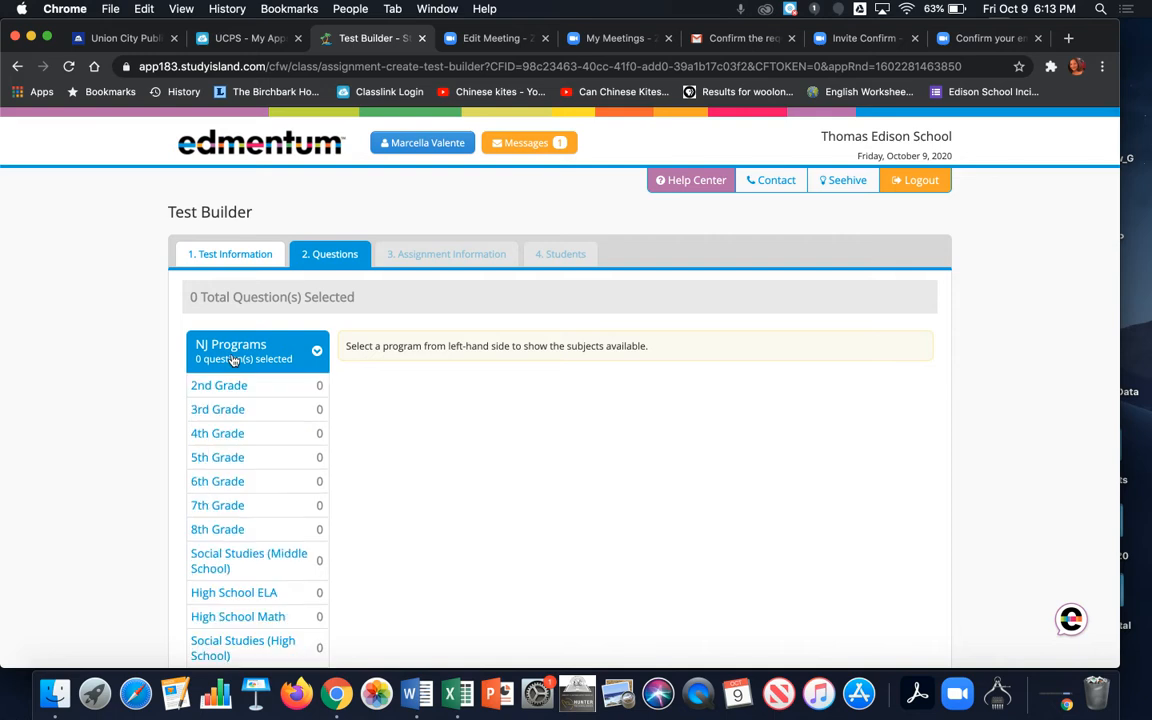
left_click(244, 433)
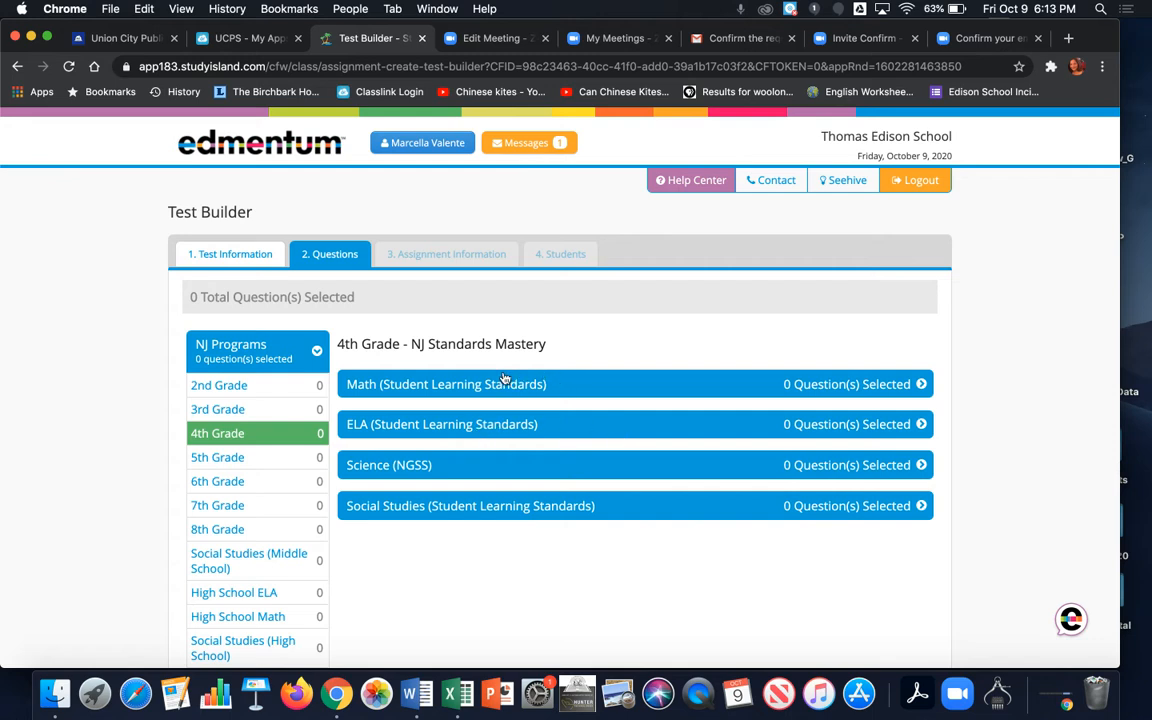
left_click(467, 427)
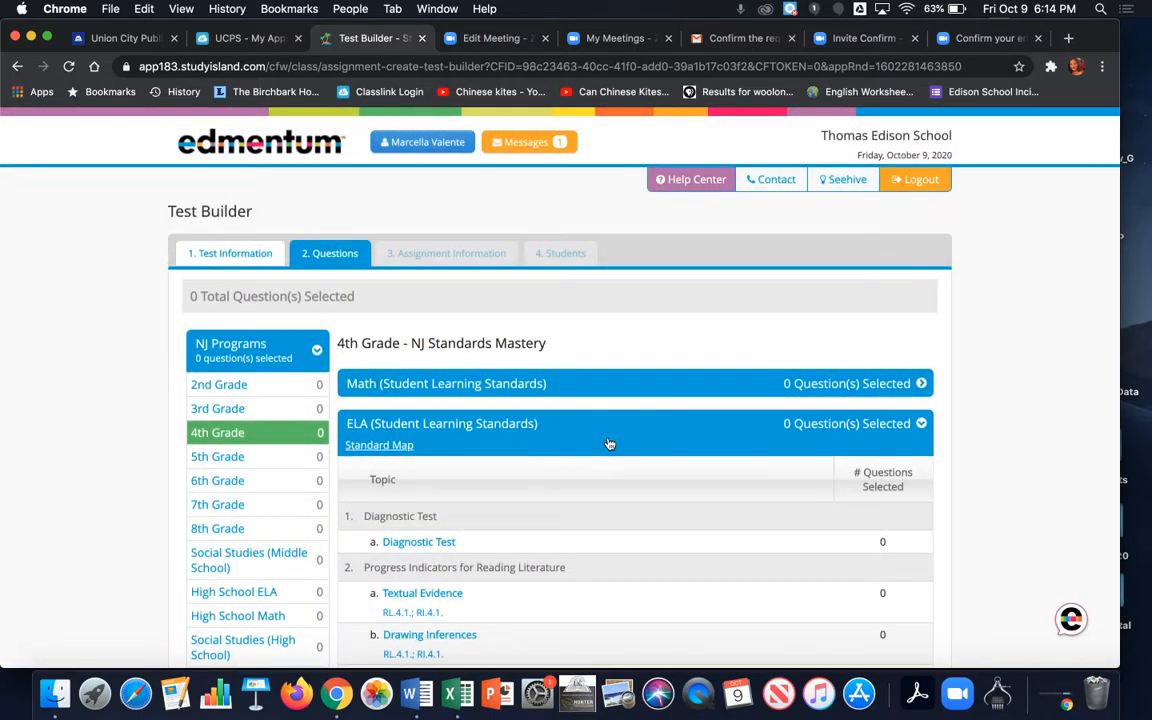
- Copy the Textual Evidence topic name with its standards and paste it as the test title "Textual Evidence RL.4.1.; RI.4.1."
scroll(609, 442, "down", 5)
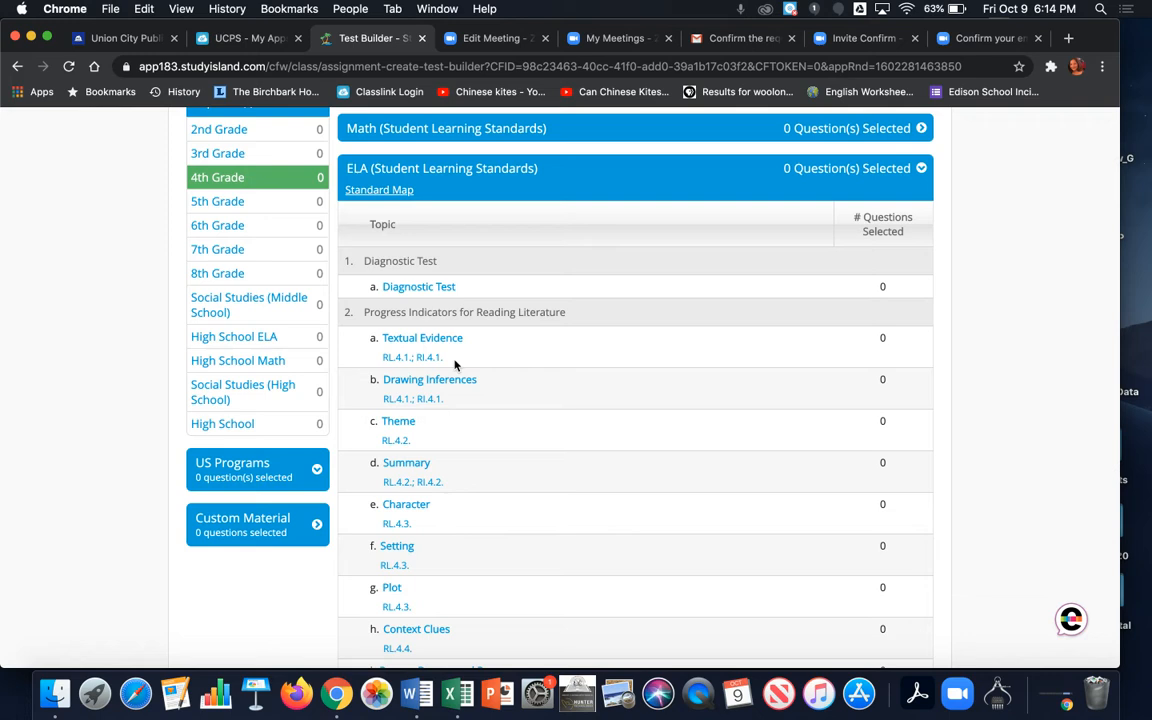
left_click_drag(446, 360, 383, 338)
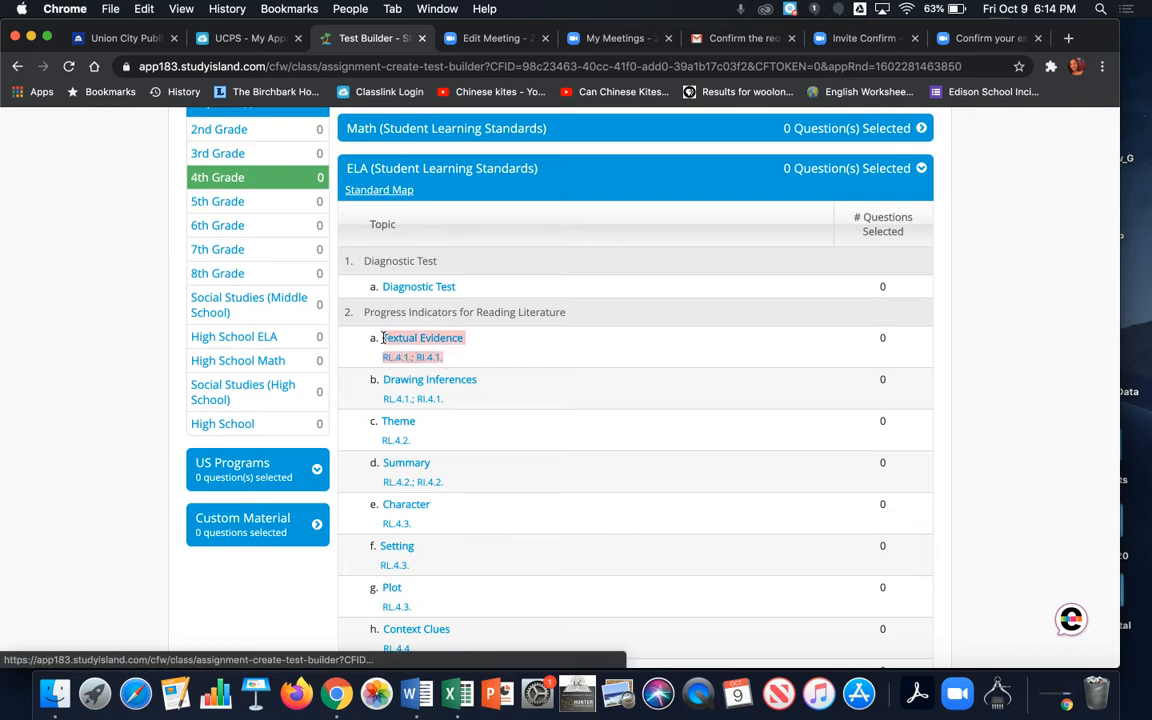
left_click(145, 9)
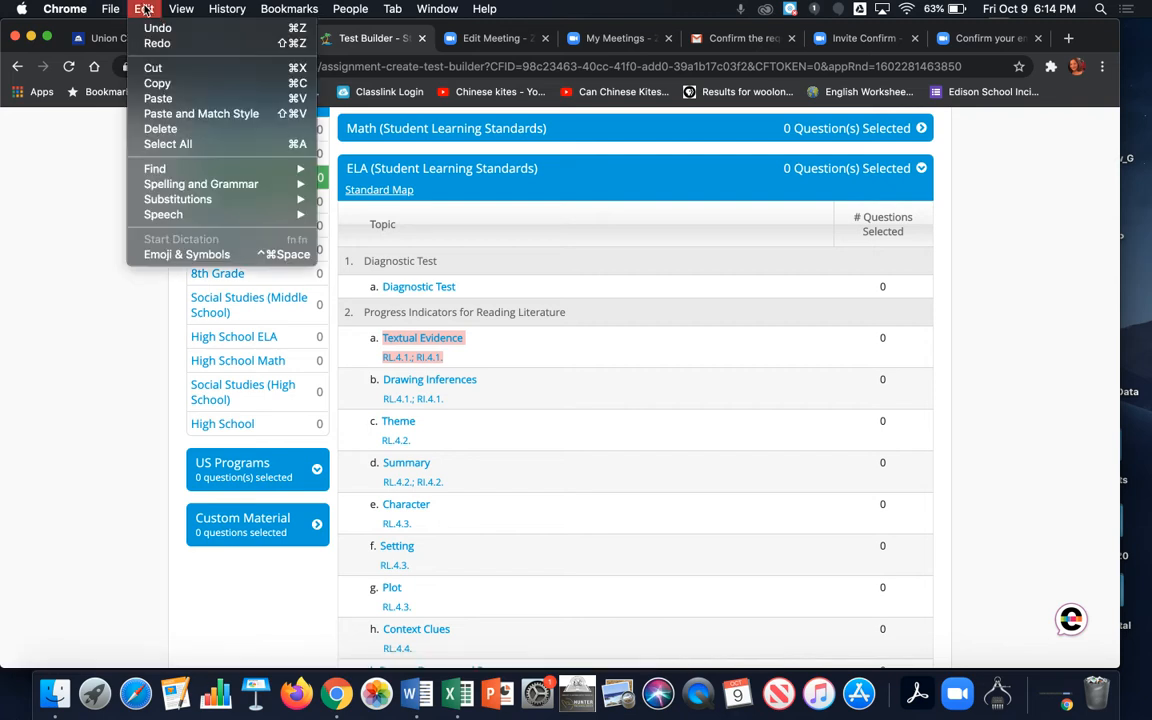
left_click(158, 83)
scroll(418, 298, "up", 5)
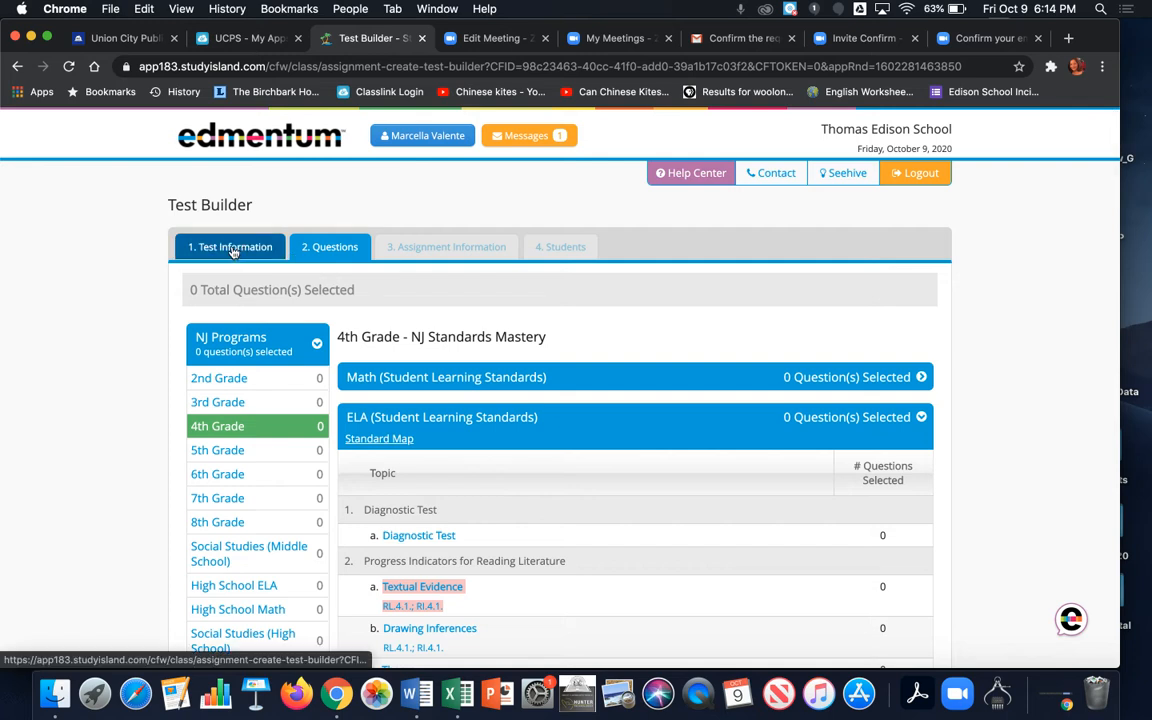
left_click(245, 252)
left_click(338, 291)
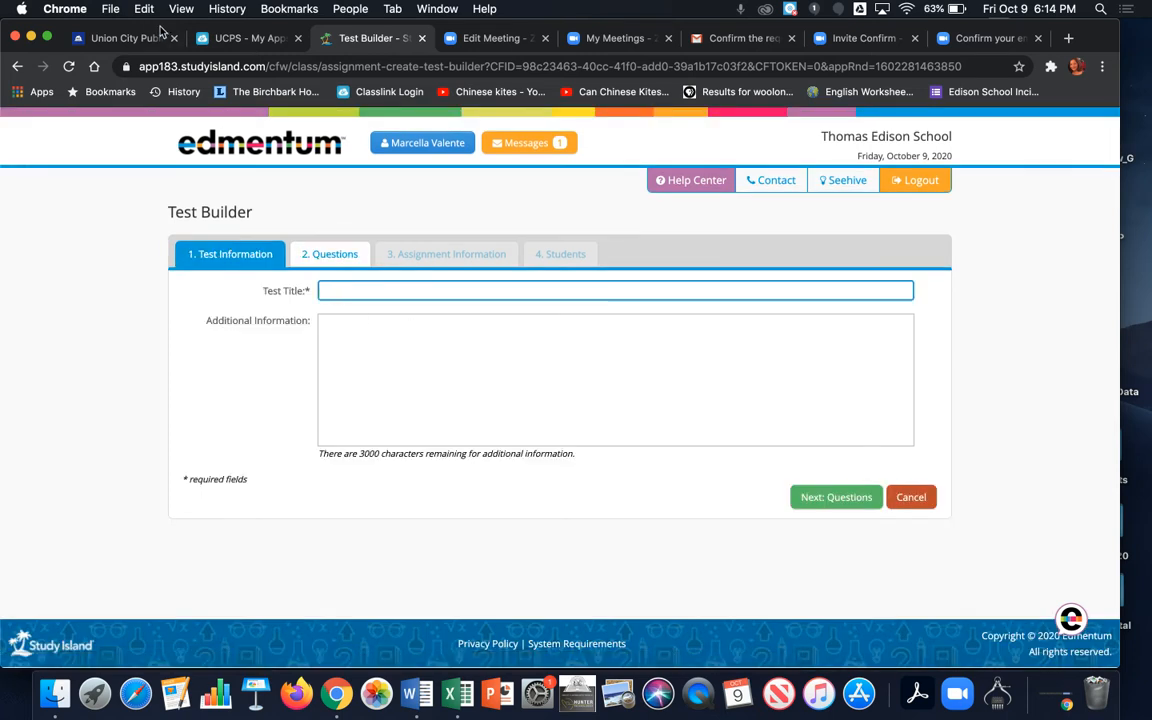
left_click(130, 6)
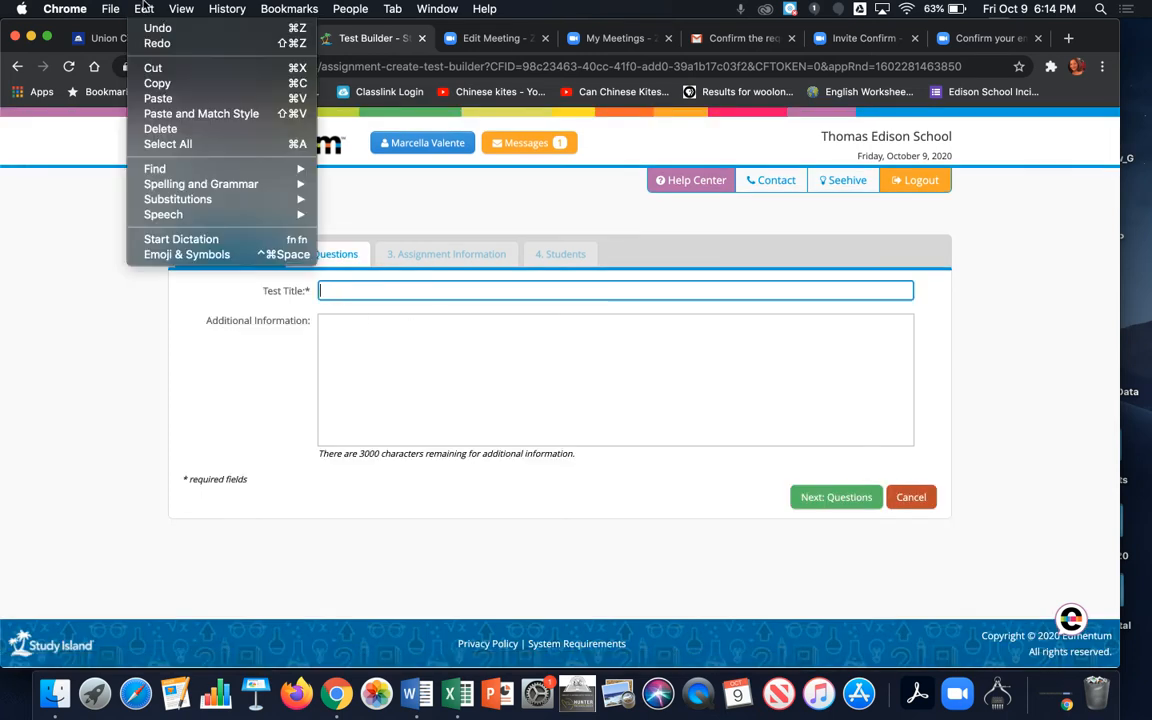
left_click(167, 104)
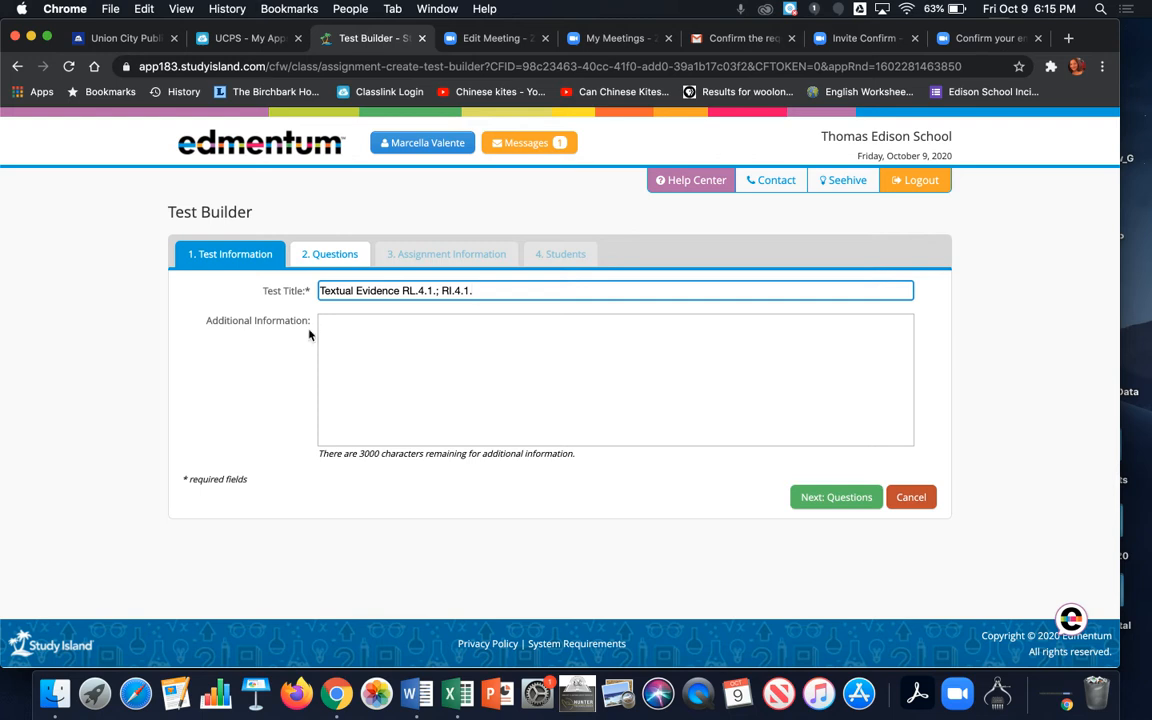
left_click(361, 332)
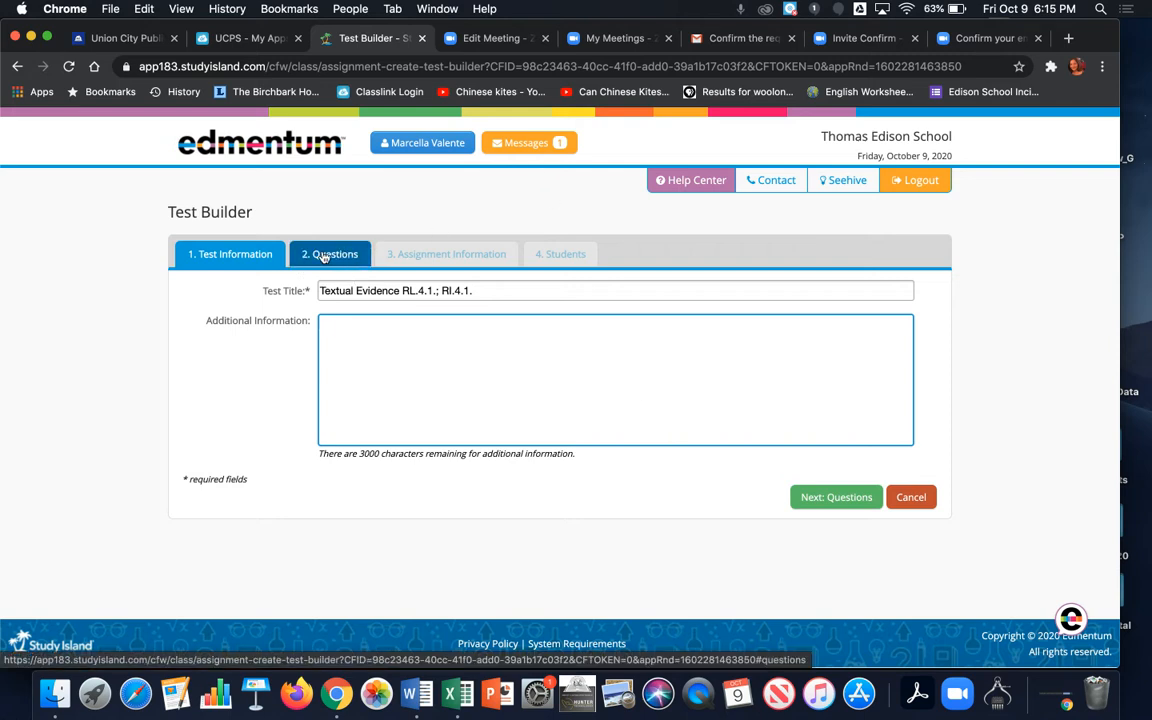
- Return to the question selection and open the Textual Evidence topic under Progress Indicators for Reading Literature
left_click(829, 500)
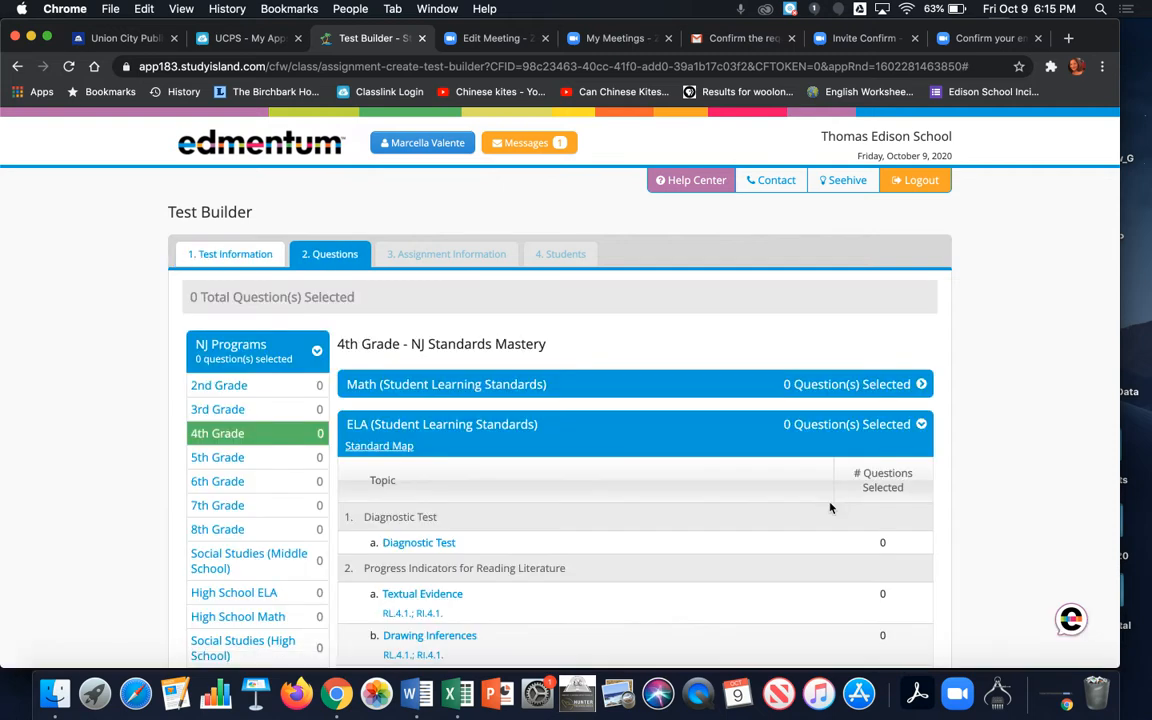
scroll(829, 508, "down", 3)
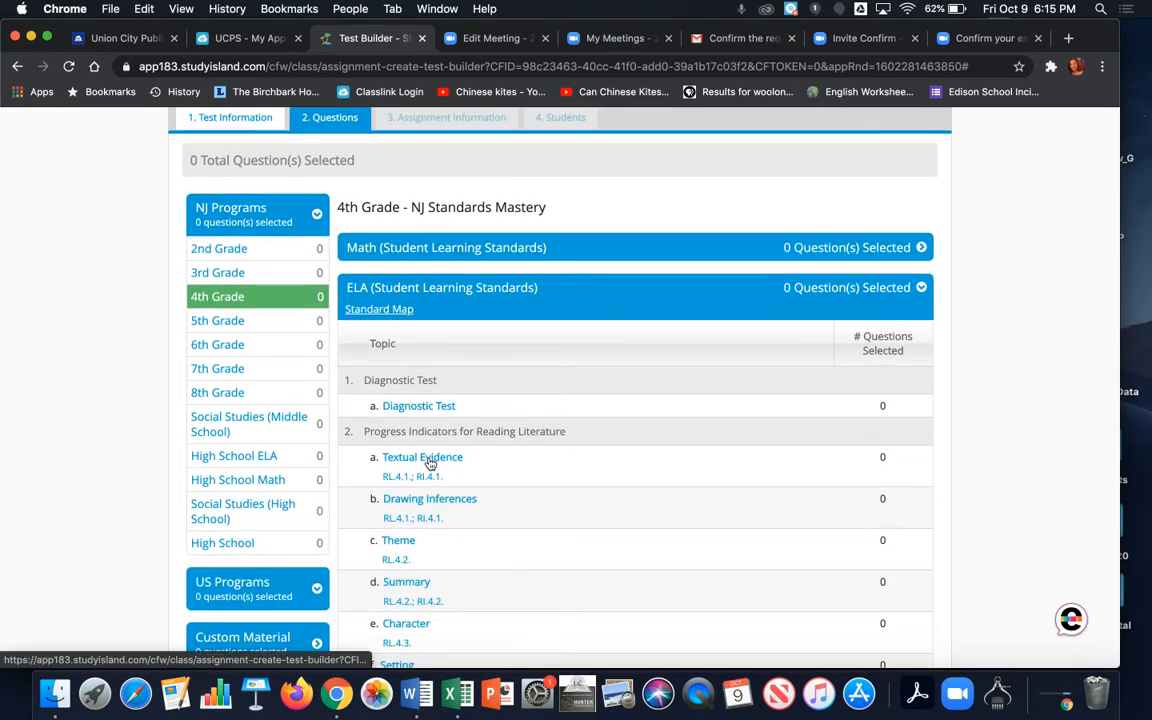
left_click(431, 462)
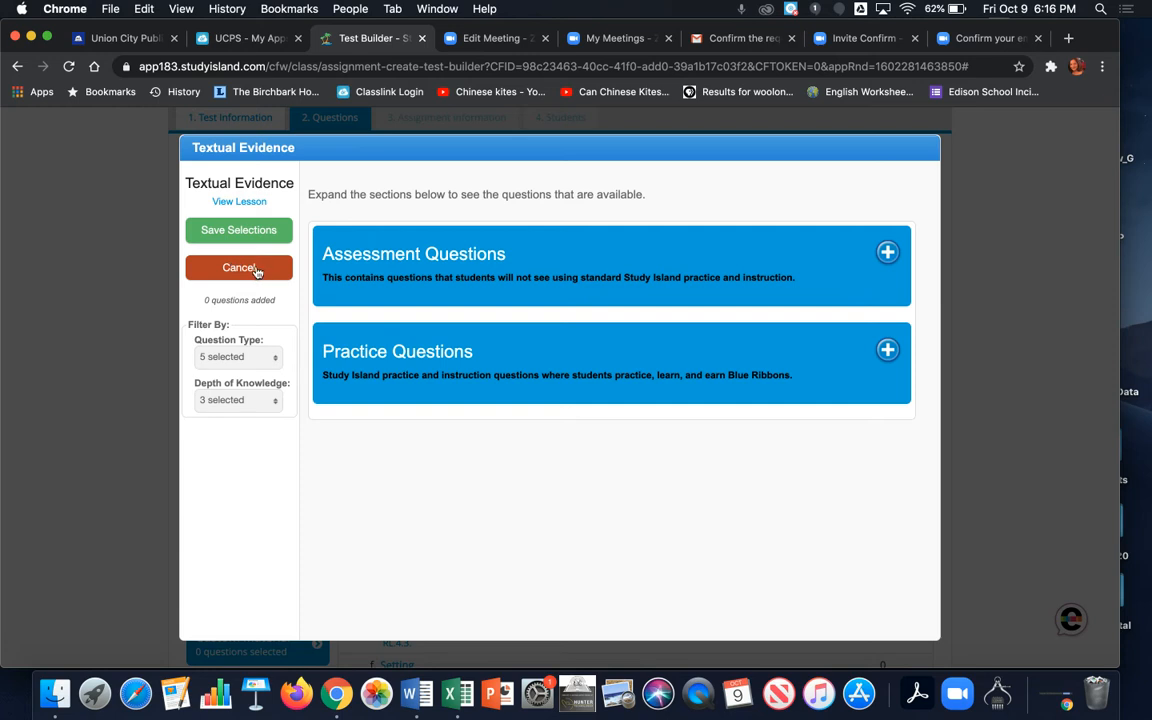
- Try limiting the question type filter to Multiple Response, and reselect all five question types
left_click(271, 363)
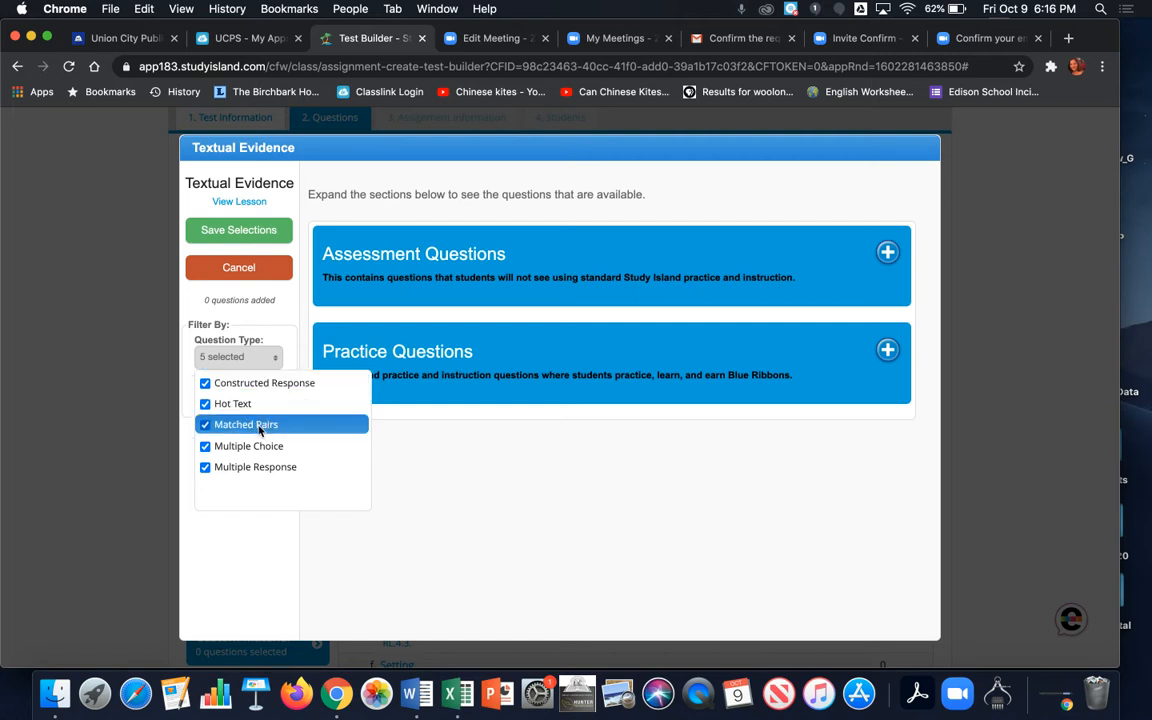
left_click(205, 384)
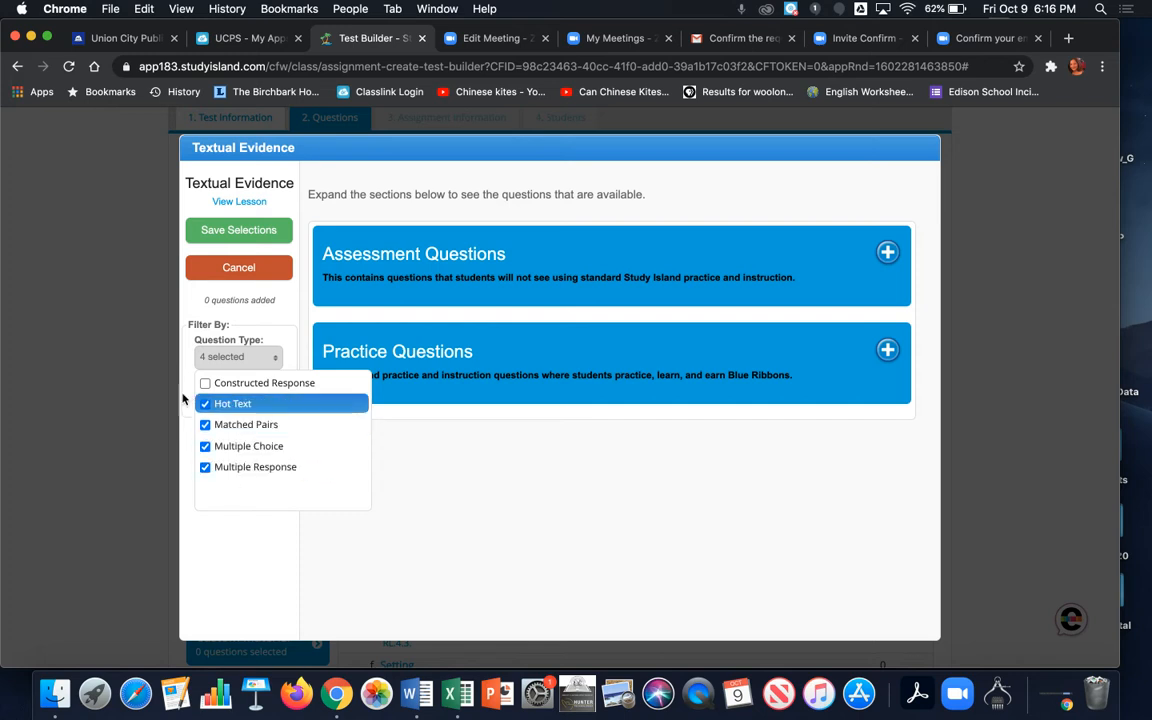
left_click(206, 446)
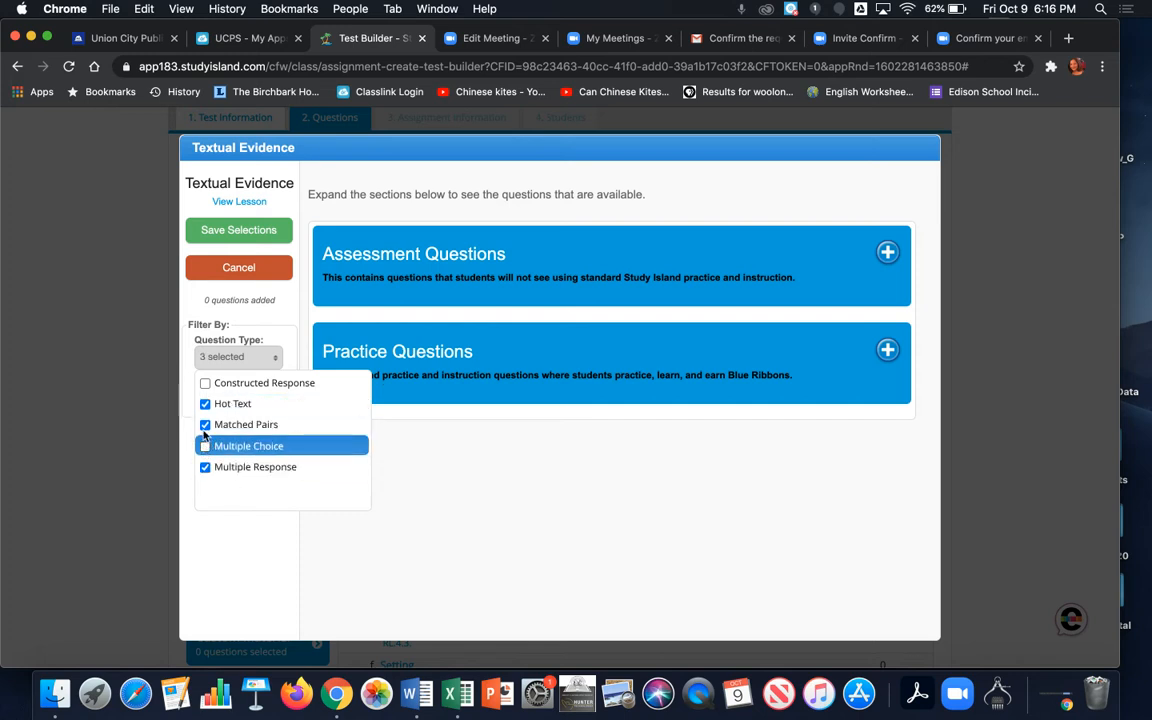
left_click(204, 424)
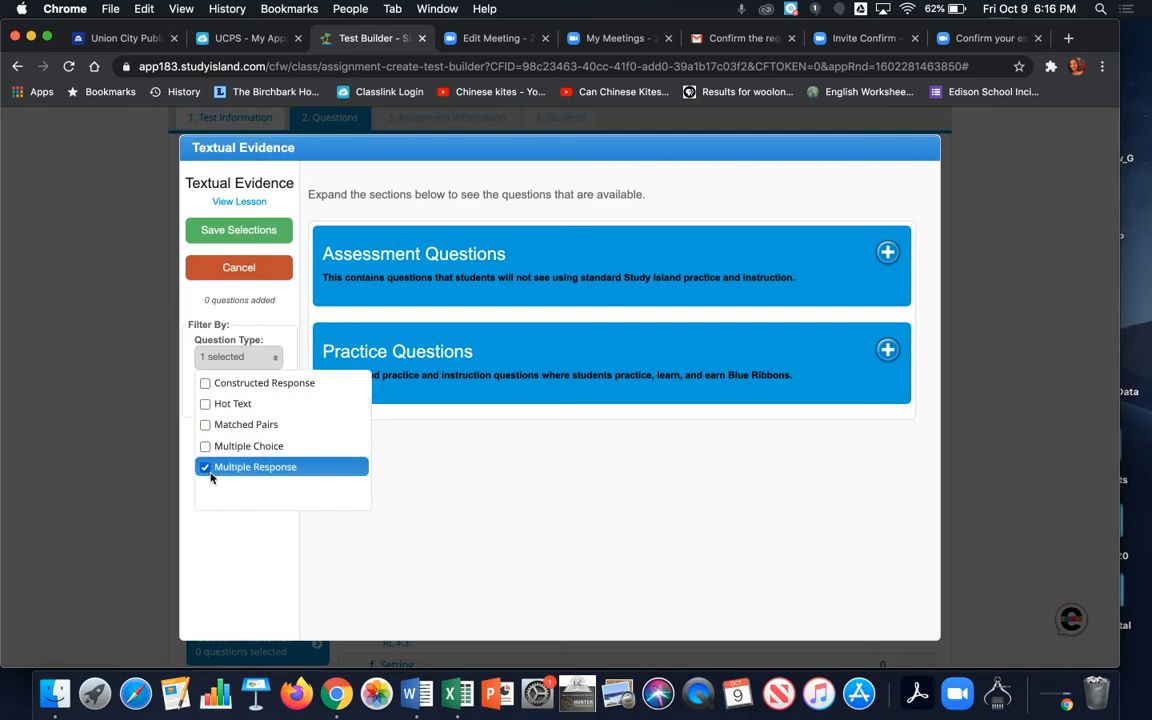
left_click(205, 403)
left_click(205, 424)
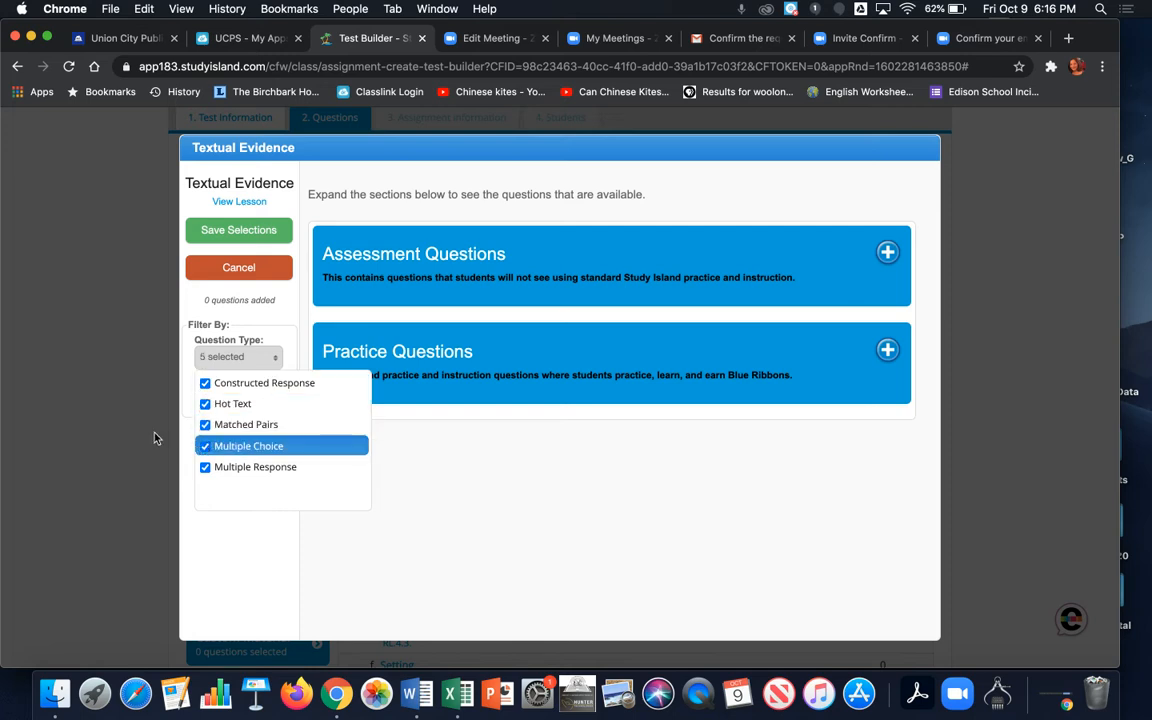
- Try limiting the Depth of Knowledge filter to Level 1 (Recall), and reselect all three levels
left_click(424, 460)
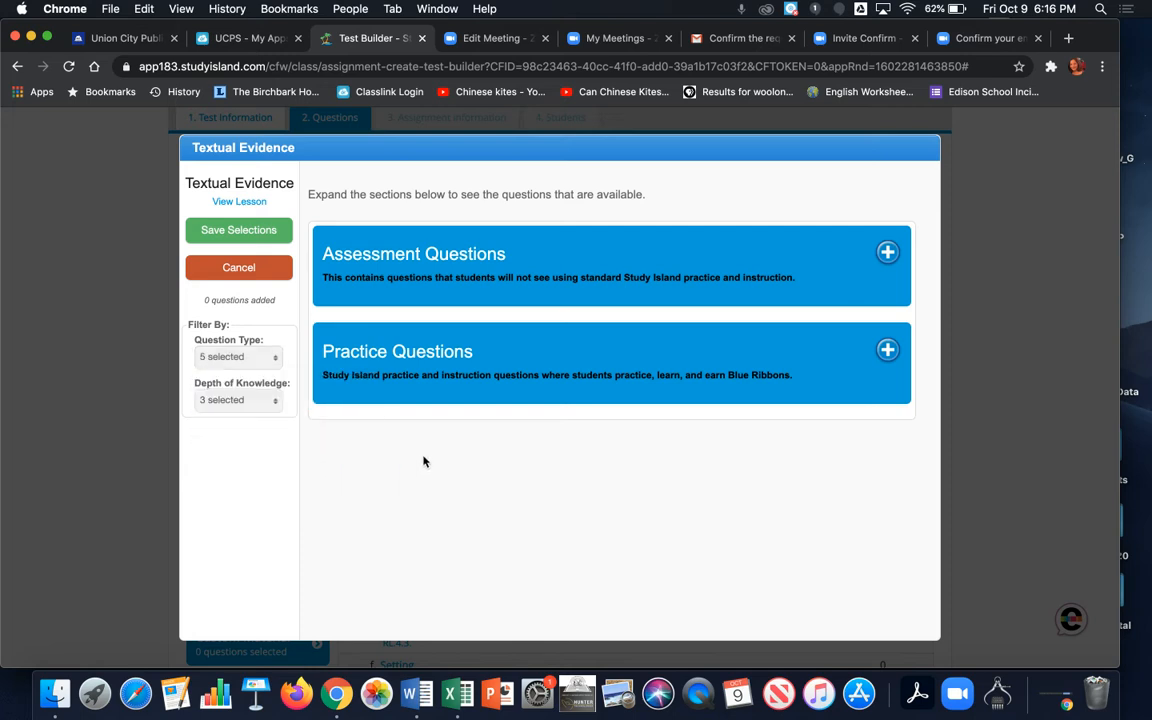
left_click(220, 407)
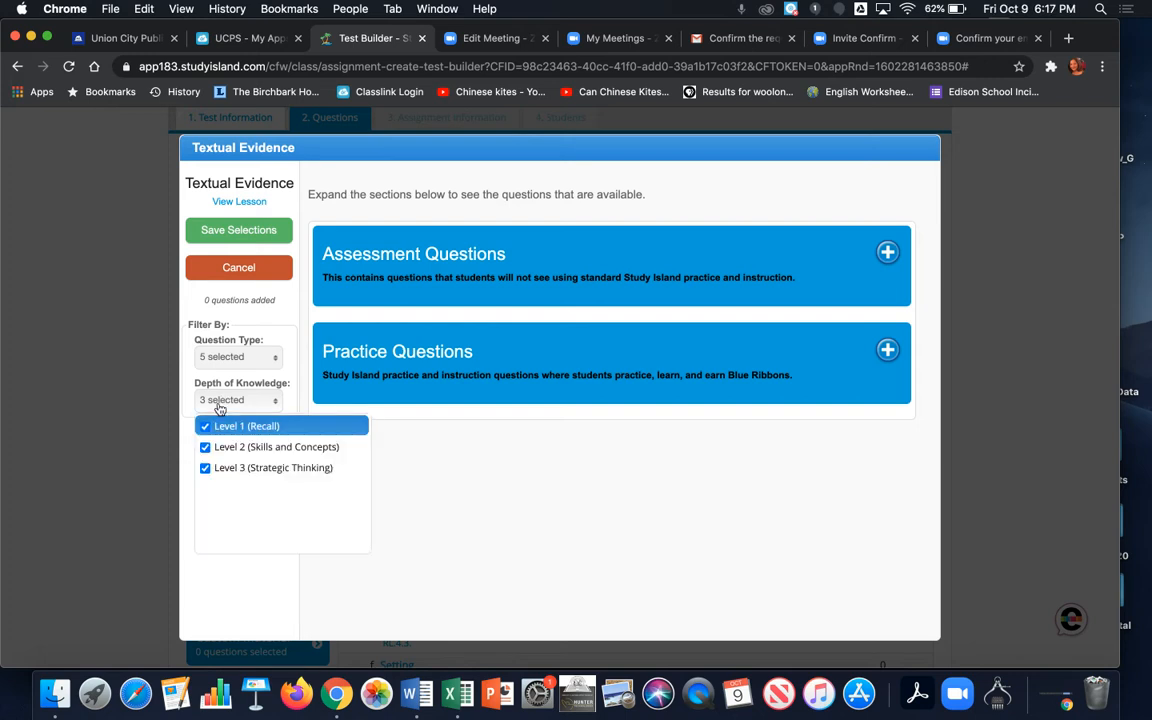
left_click(205, 447)
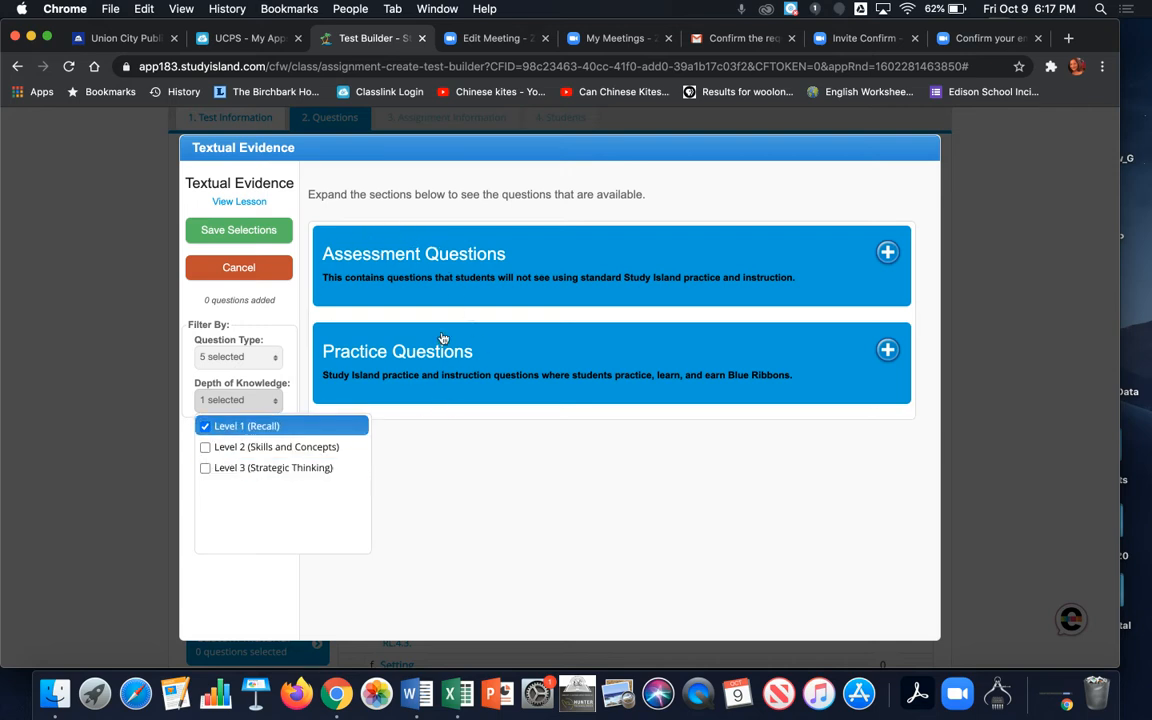
left_click(205, 448)
left_click(205, 468)
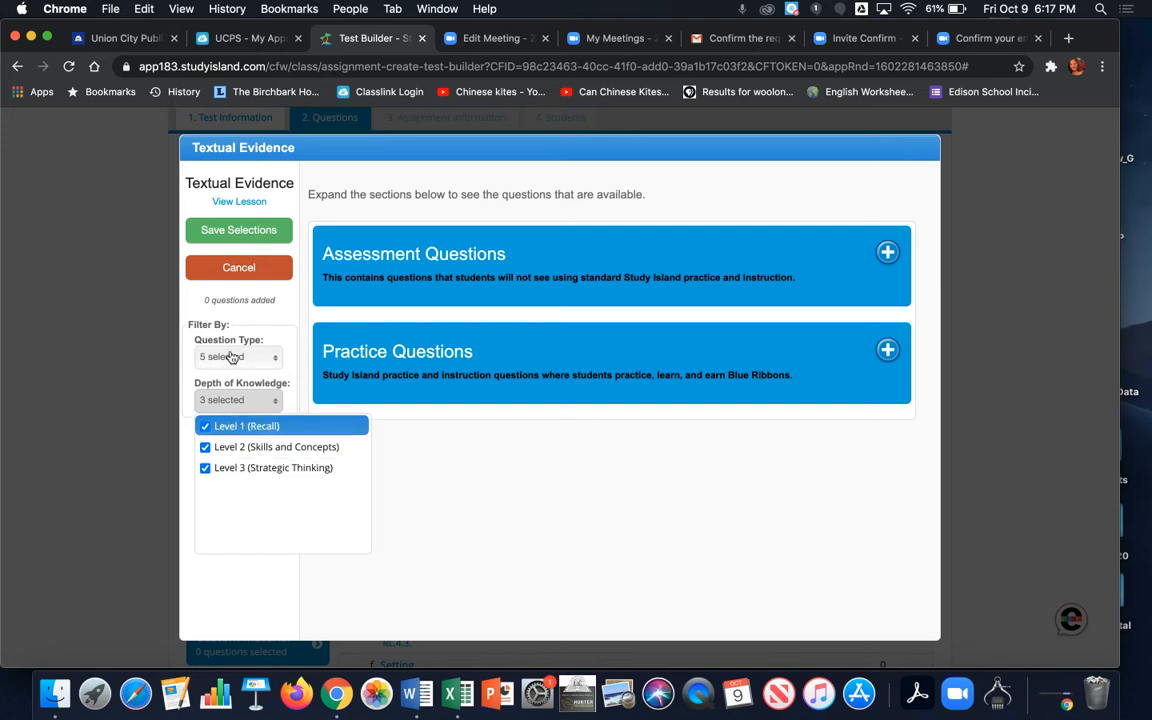
left_click(155, 424)
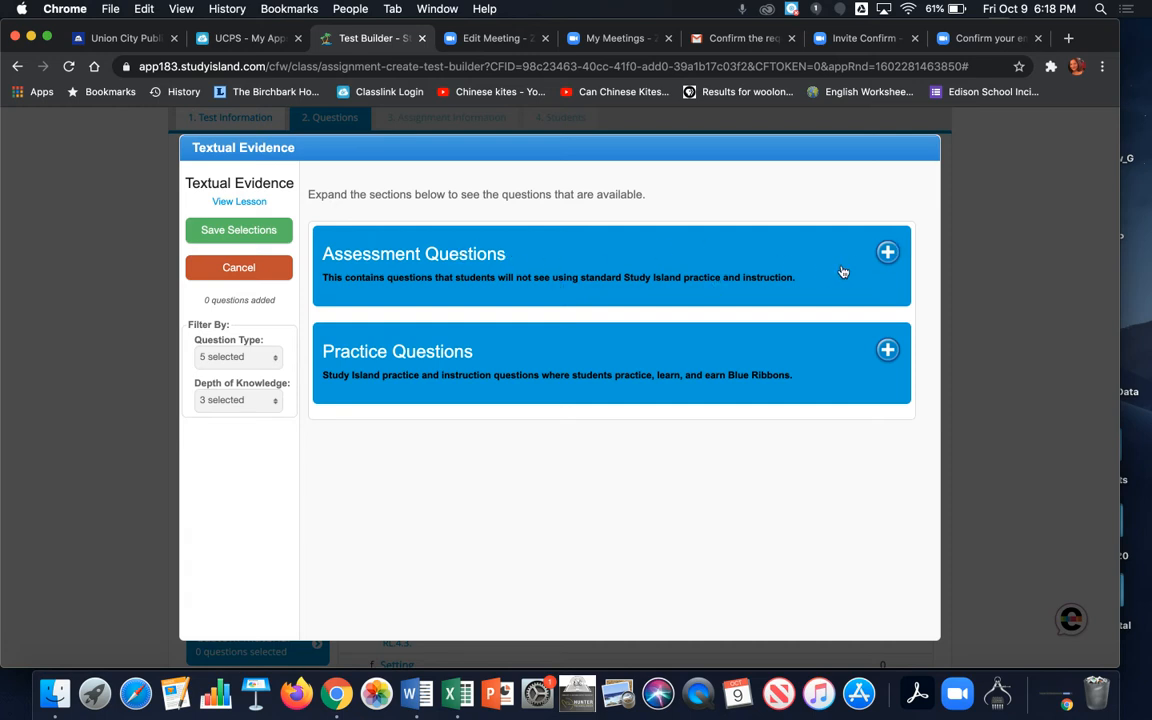
- Expand the Assessment Questions, review the "Pressing the Right Keys" passage and answer choices, and add Question 1 to the test
left_click(888, 253)
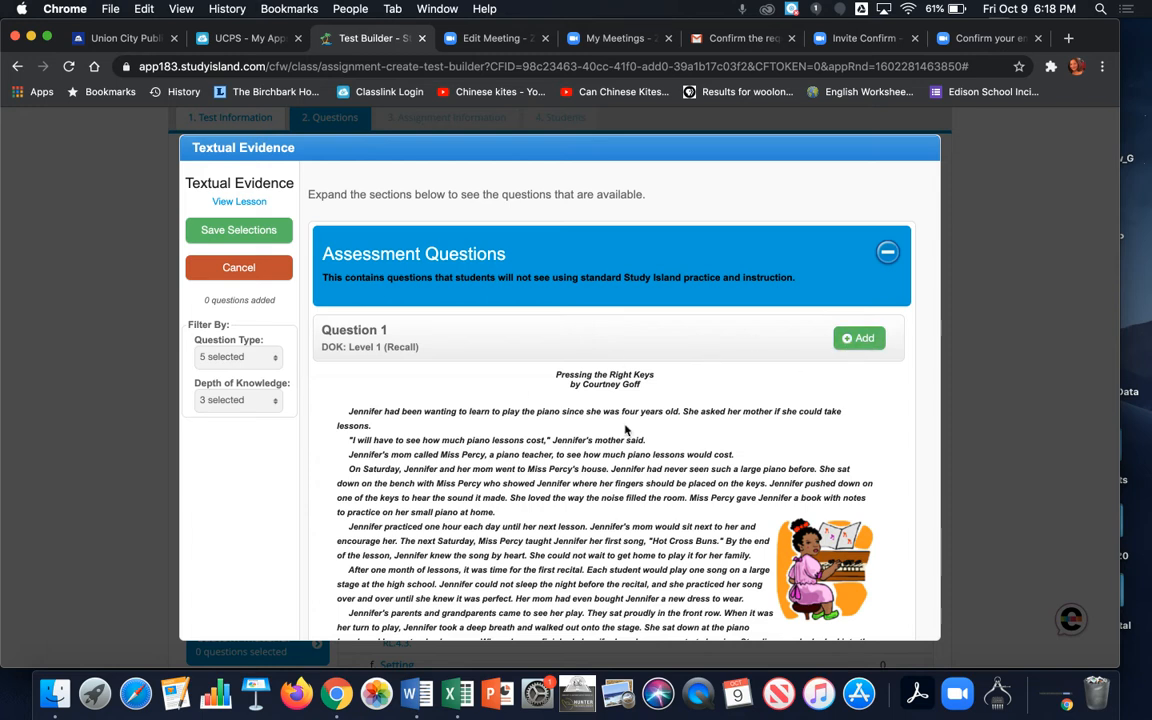
scroll(614, 432, "down", 3)
scroll(614, 432, "down", 2)
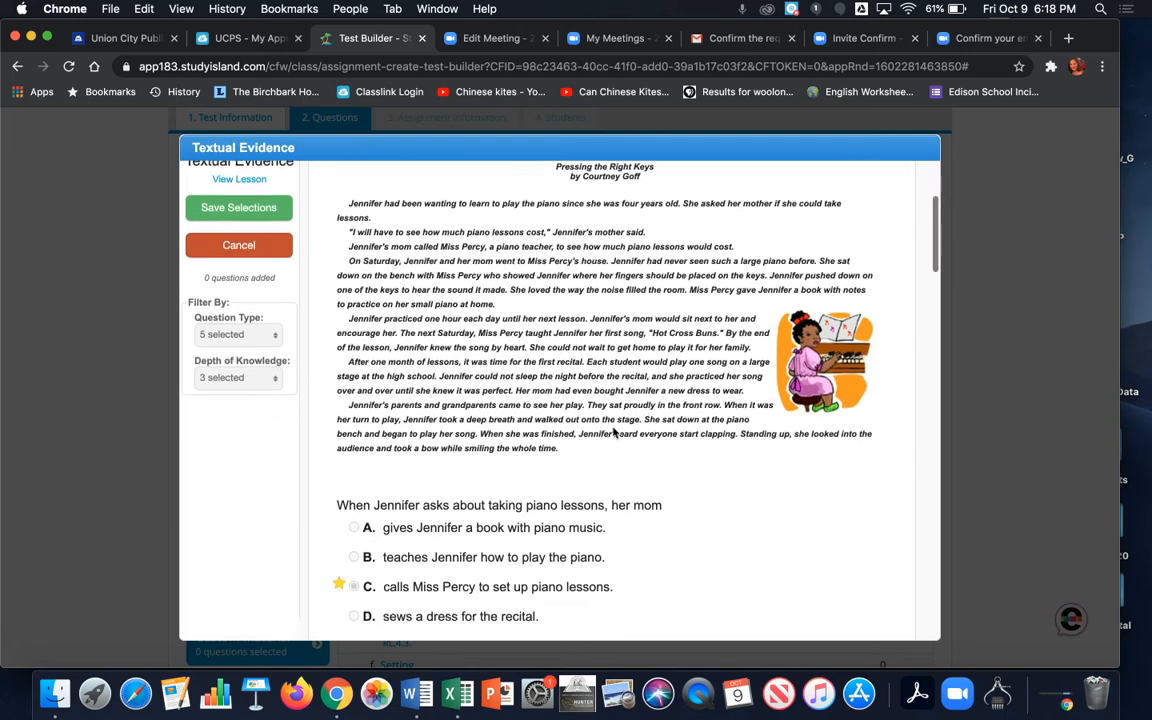
scroll(614, 432, "up", 2)
scroll(614, 432, "up", 2)
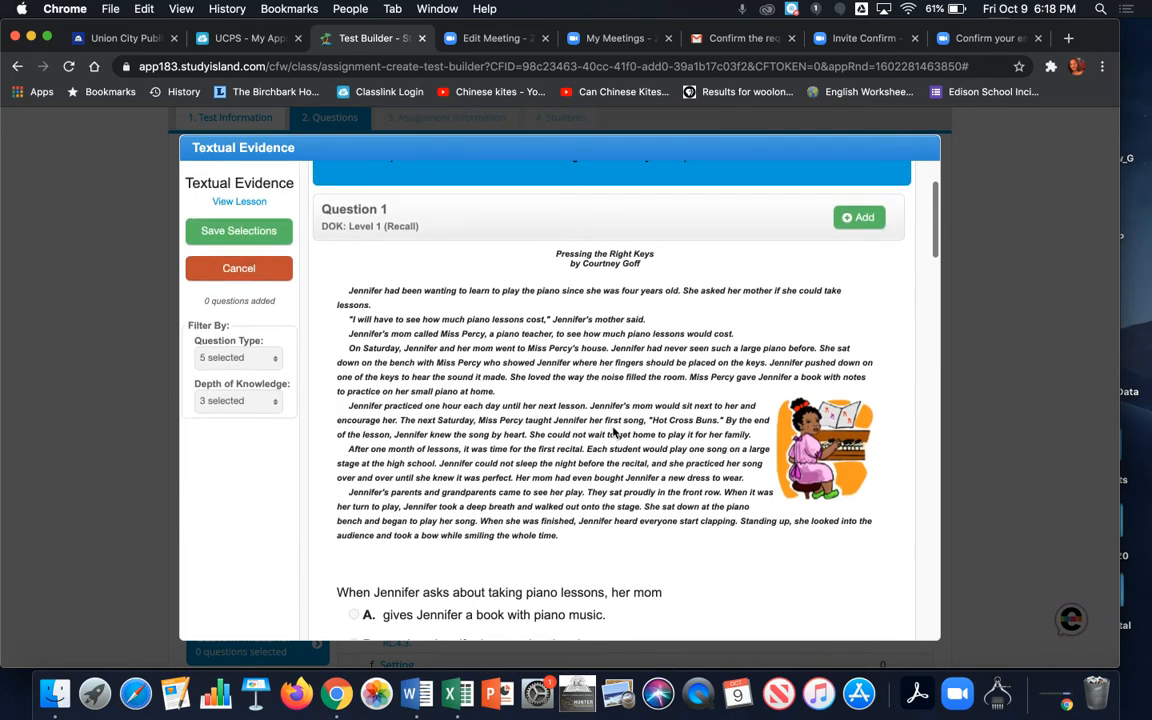
scroll(614, 432, "down", 4)
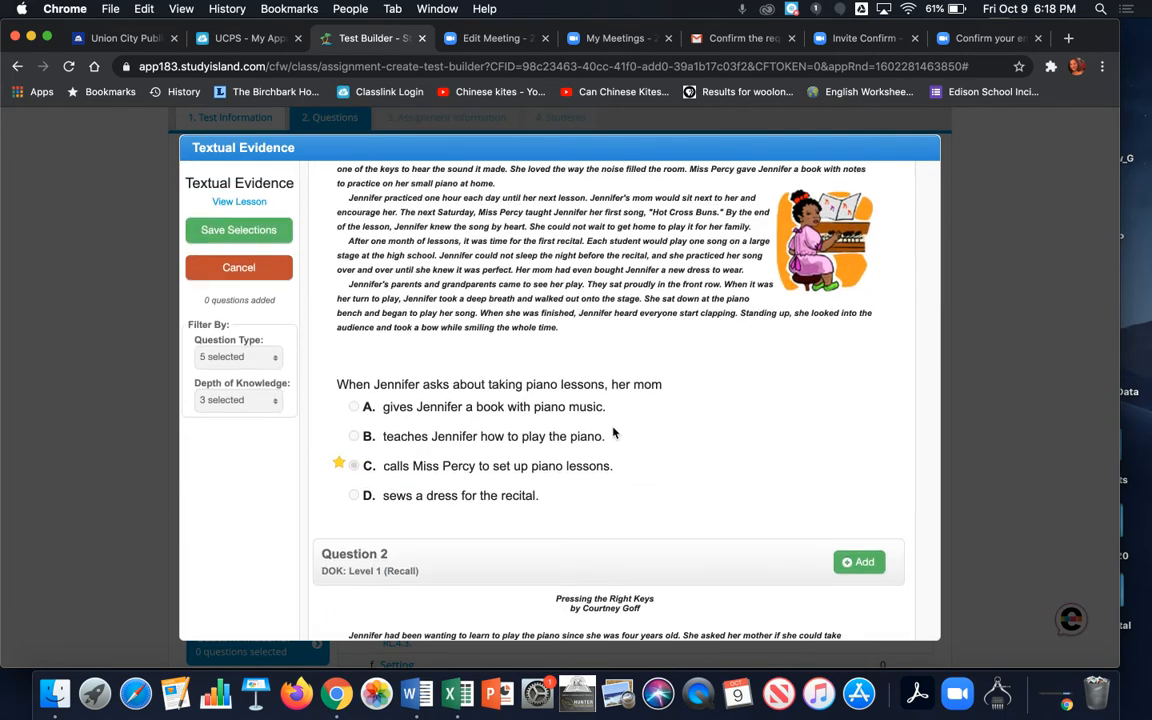
scroll(614, 432, "up", 3)
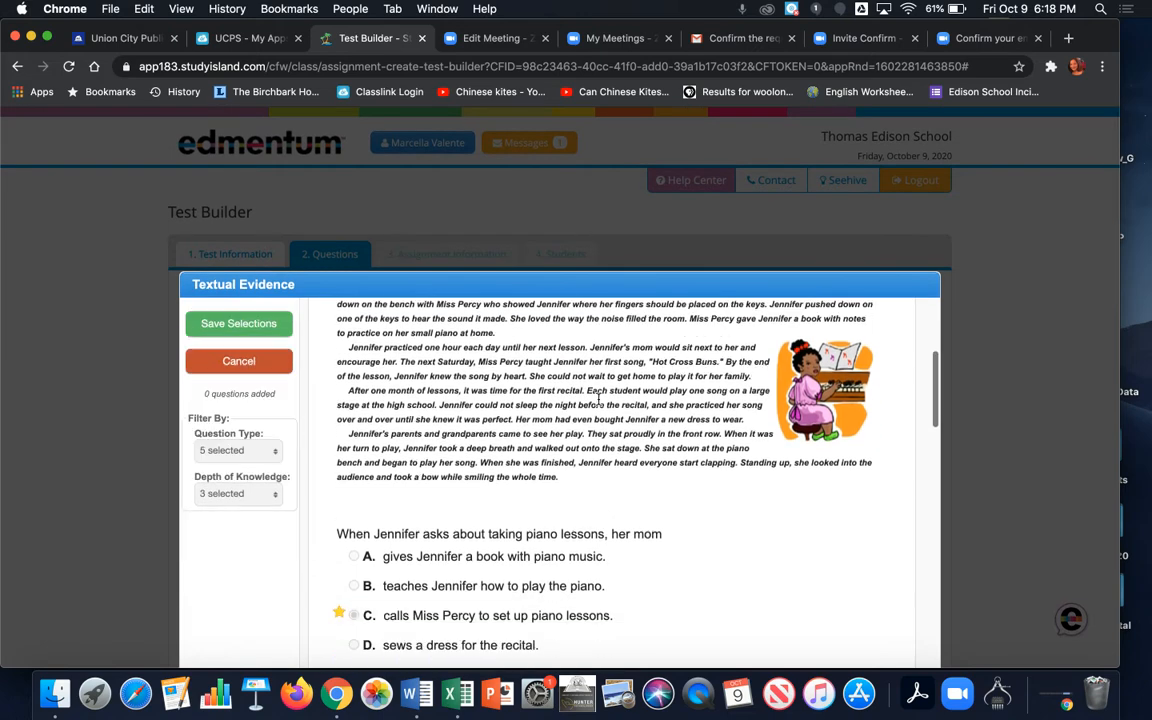
scroll(598, 400, "up", 5)
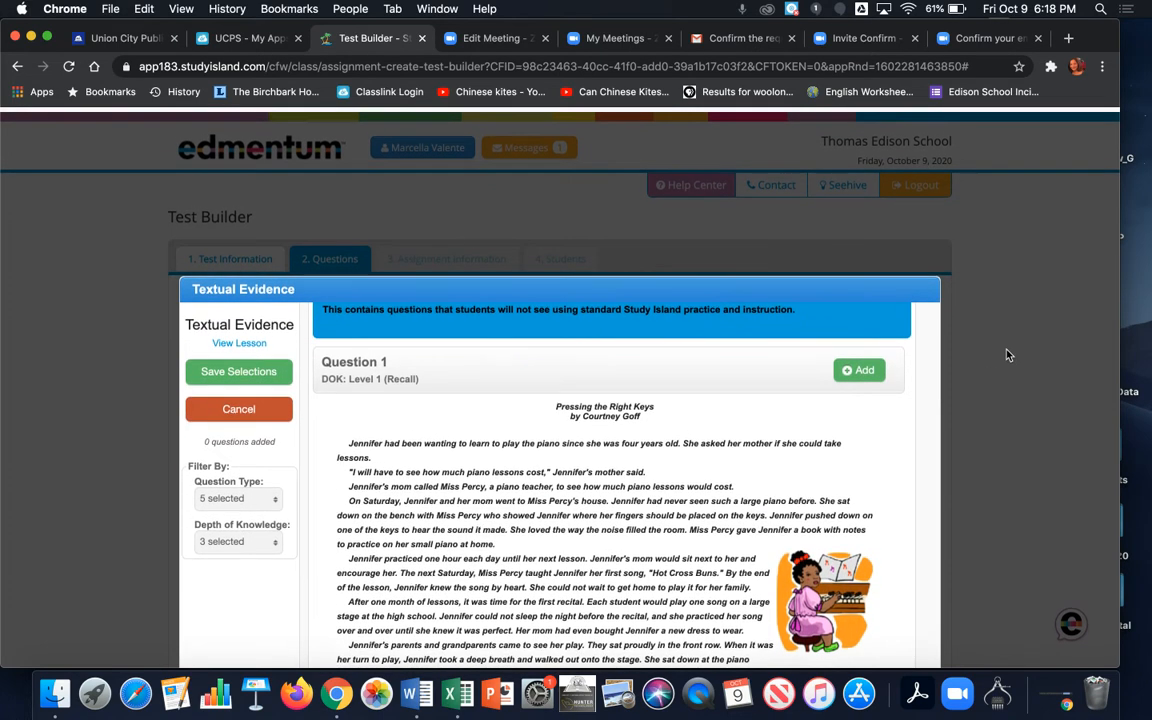
scroll(1008, 354, "down", 3)
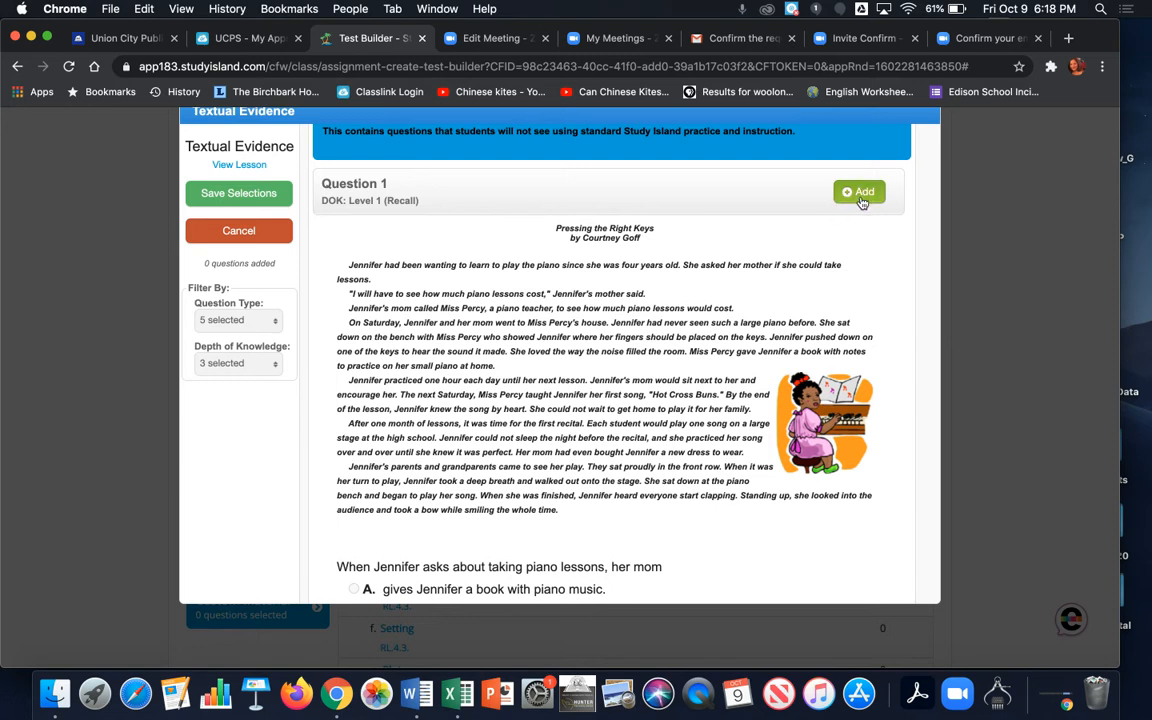
scroll(780, 185, "down", 3)
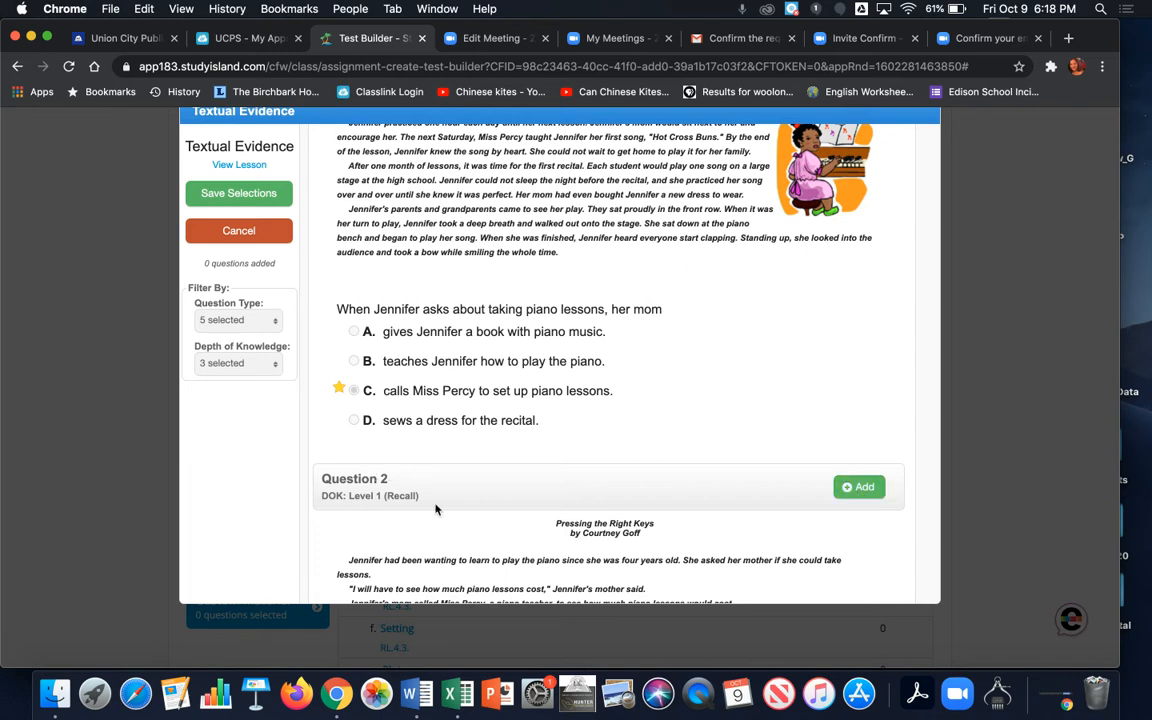
scroll(470, 430, "up", 5)
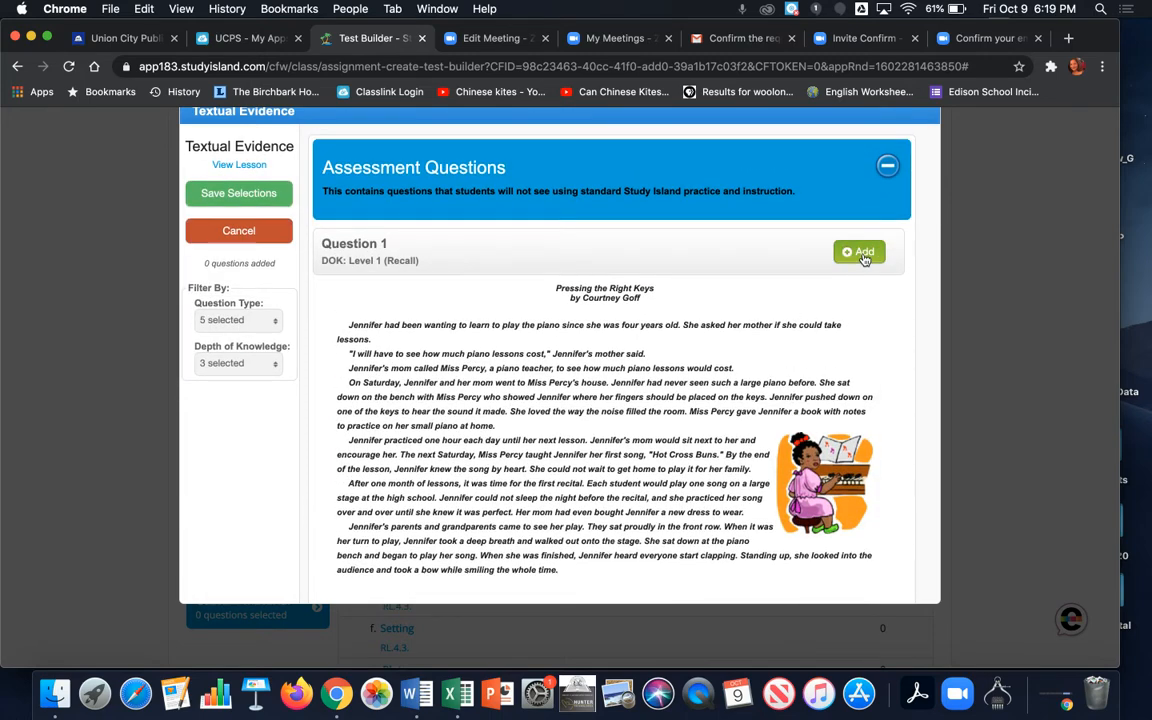
left_click(862, 254)
- Add assessment Questions 2 and 3 on the "Pressing the Right Keys" passage to the test
scroll(679, 338, "down", 5)
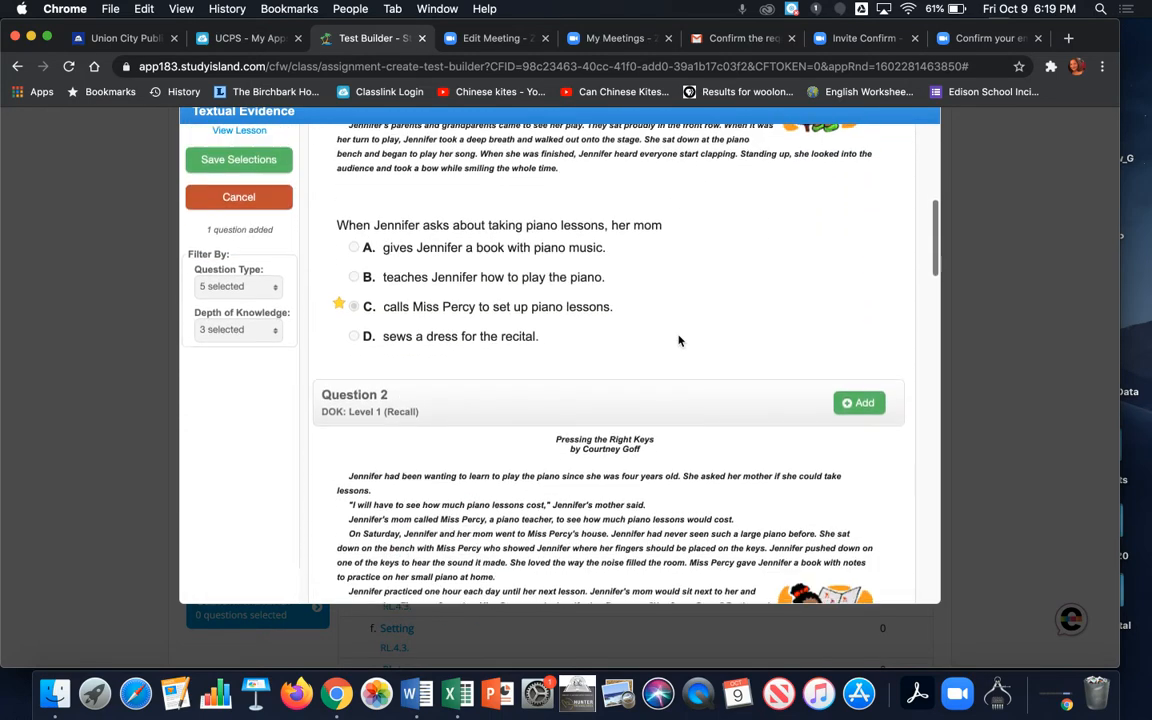
scroll(679, 341, "down", 5)
scroll(679, 341, "down", 5)
scroll(725, 284, "up", 5)
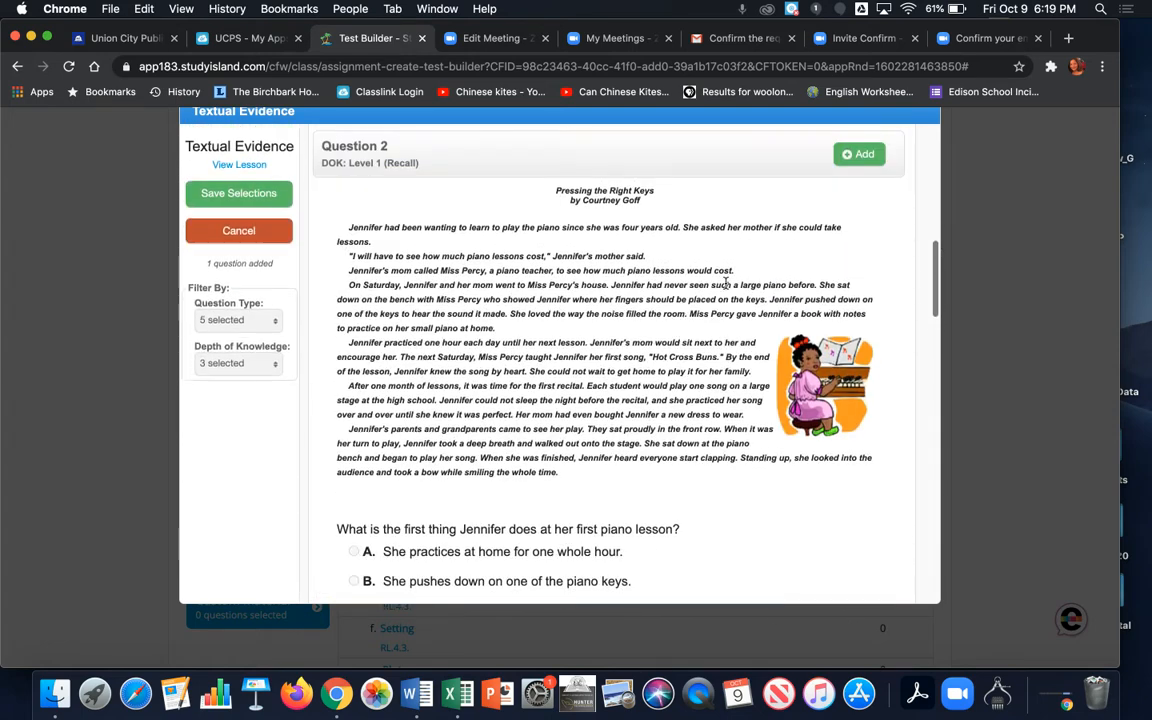
left_click(858, 154)
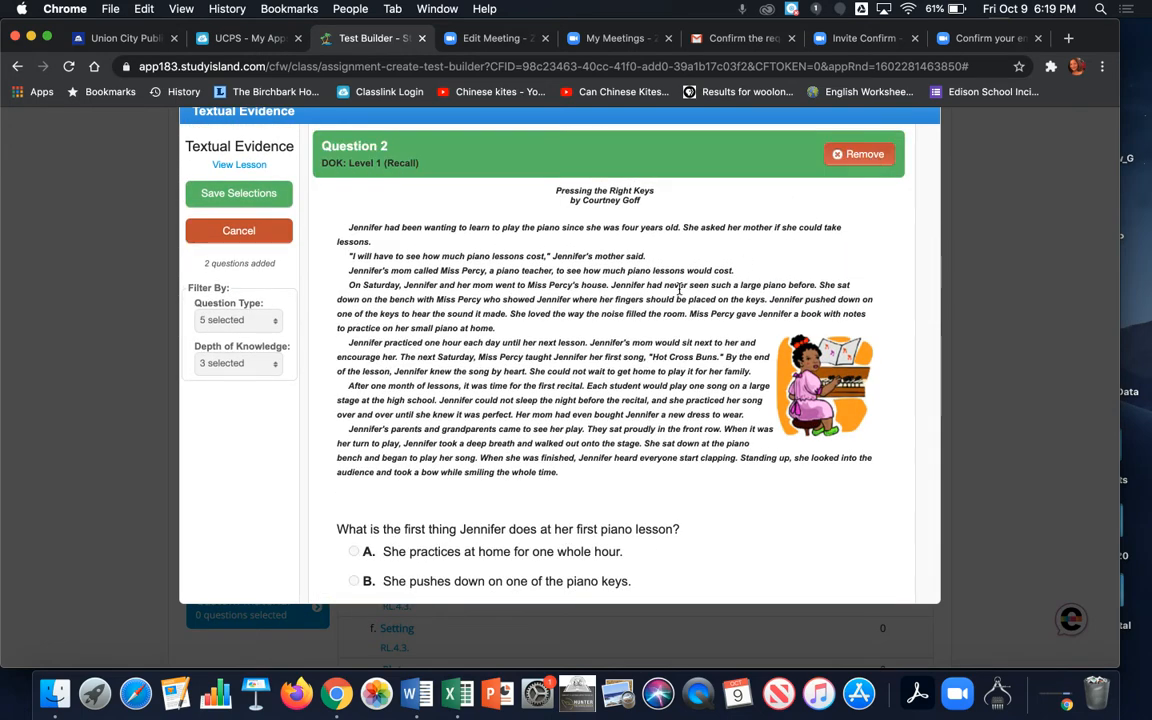
scroll(679, 288, "down", 10)
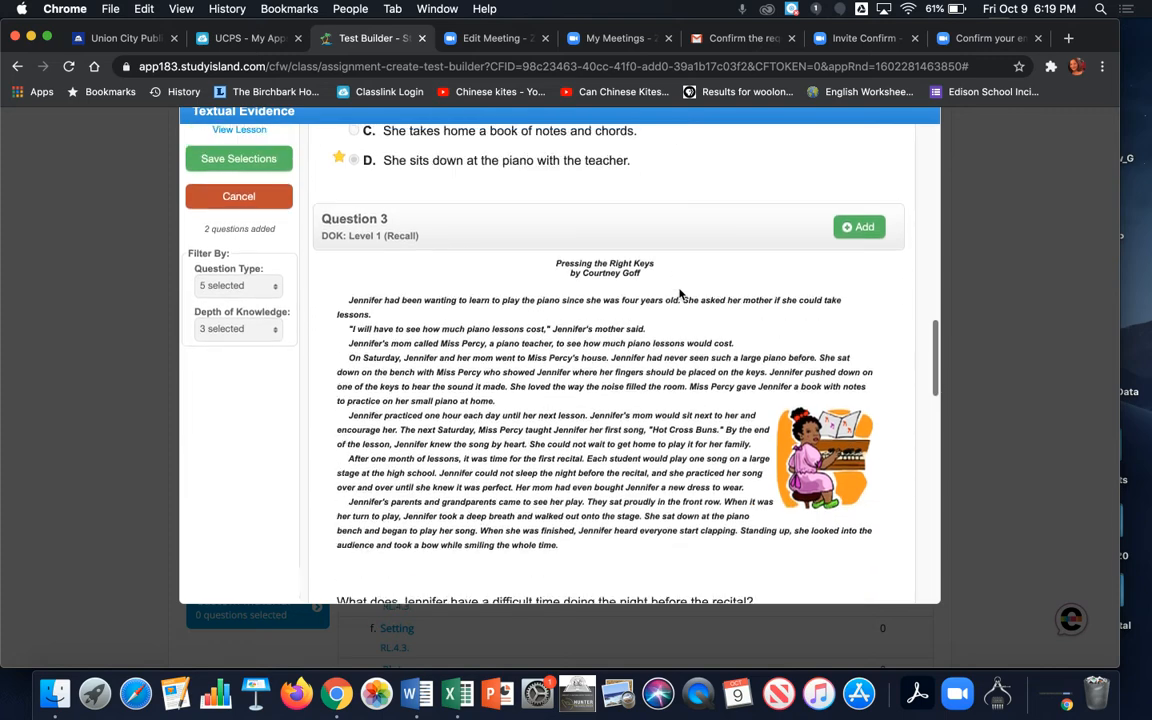
left_click(860, 225)
- Skip assessment Question 4 on "New Neighbors" and expand the Practice Questions section
scroll(628, 333, "down", 5)
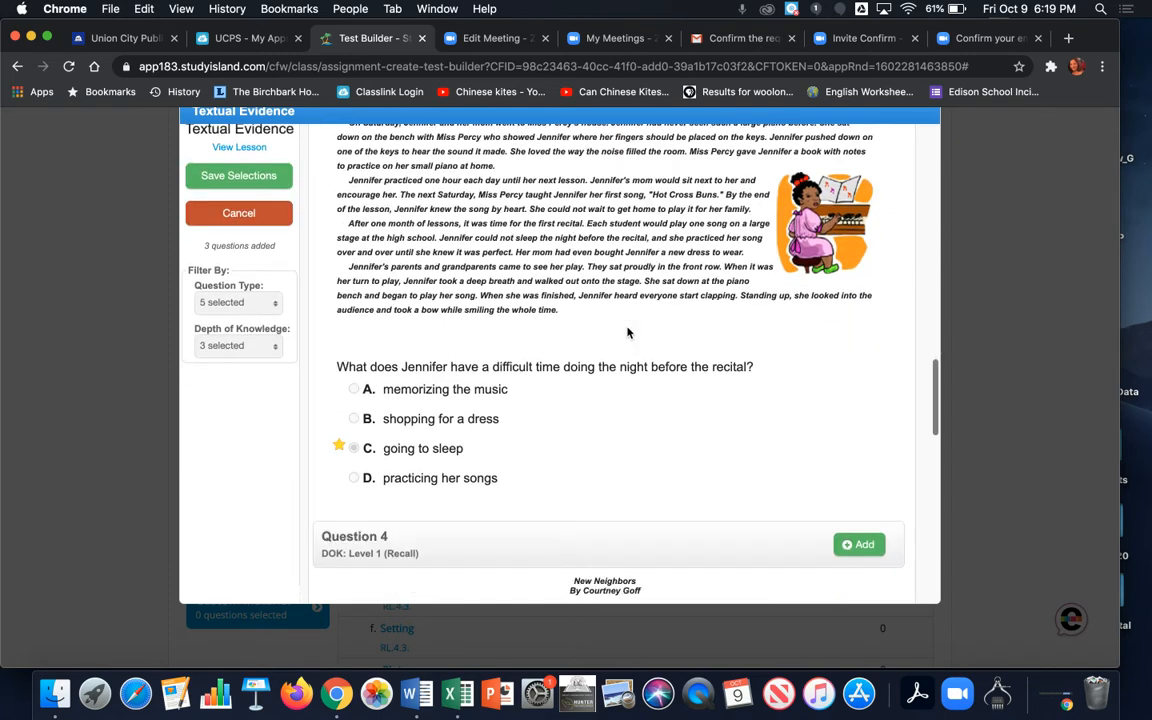
scroll(628, 333, "down", 5)
scroll(628, 333, "down", 10)
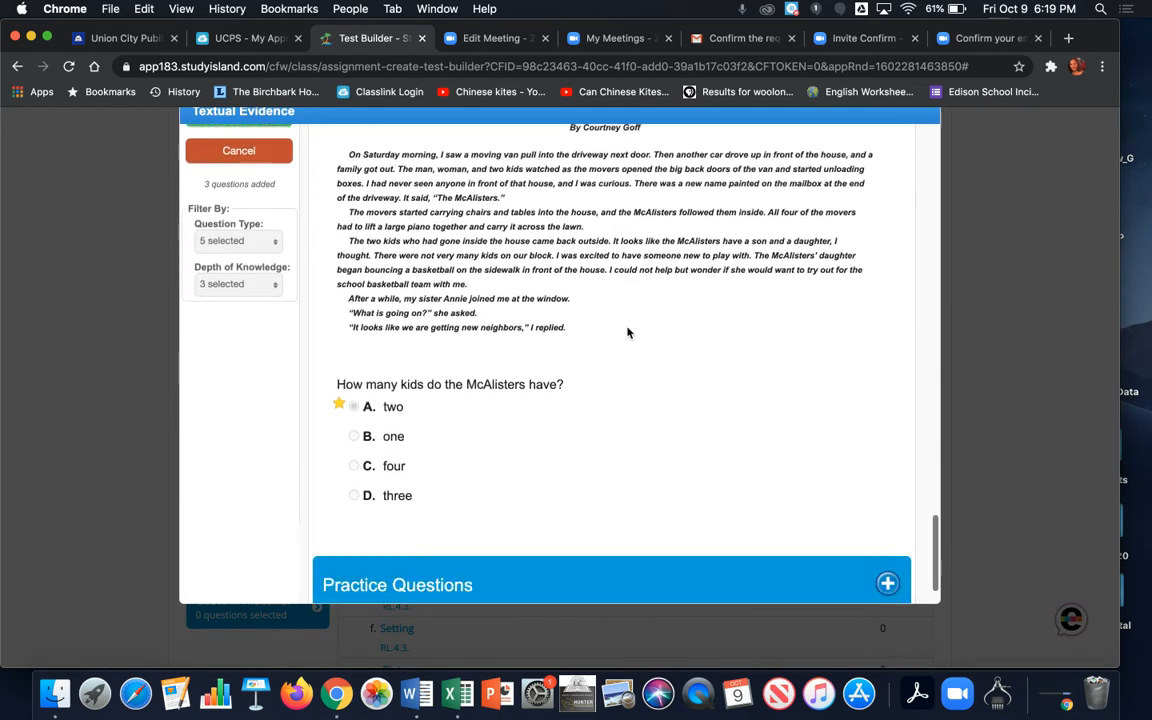
scroll(628, 333, "down", 3)
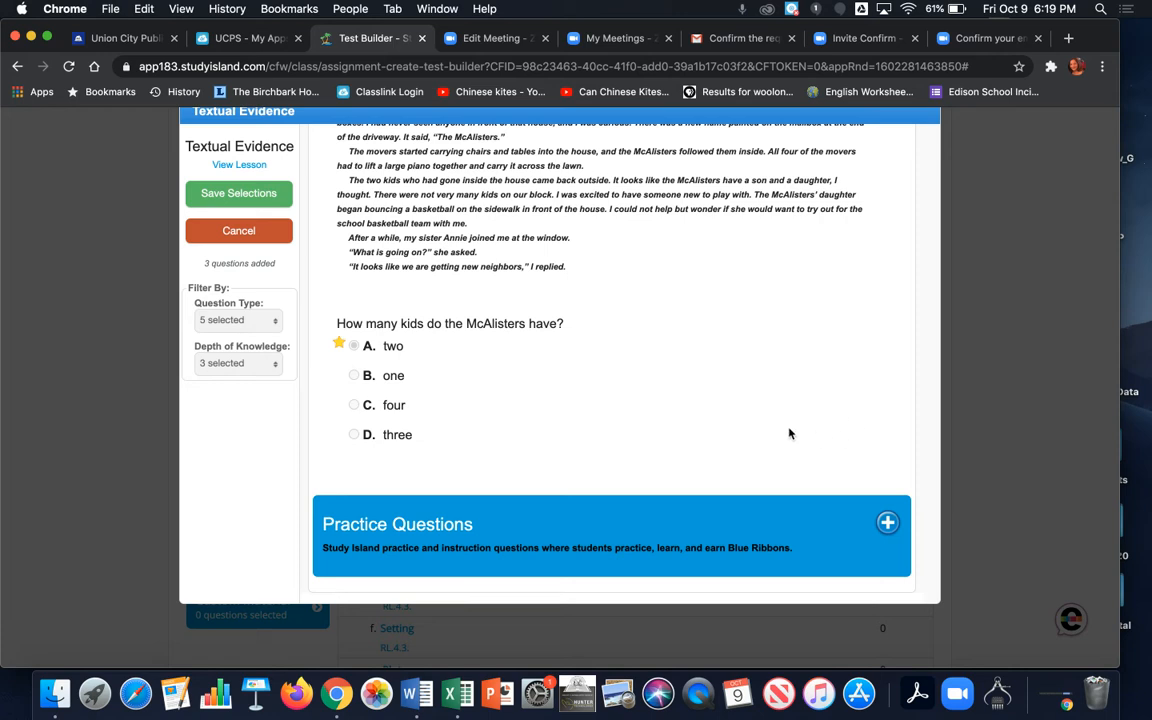
left_click(887, 524)
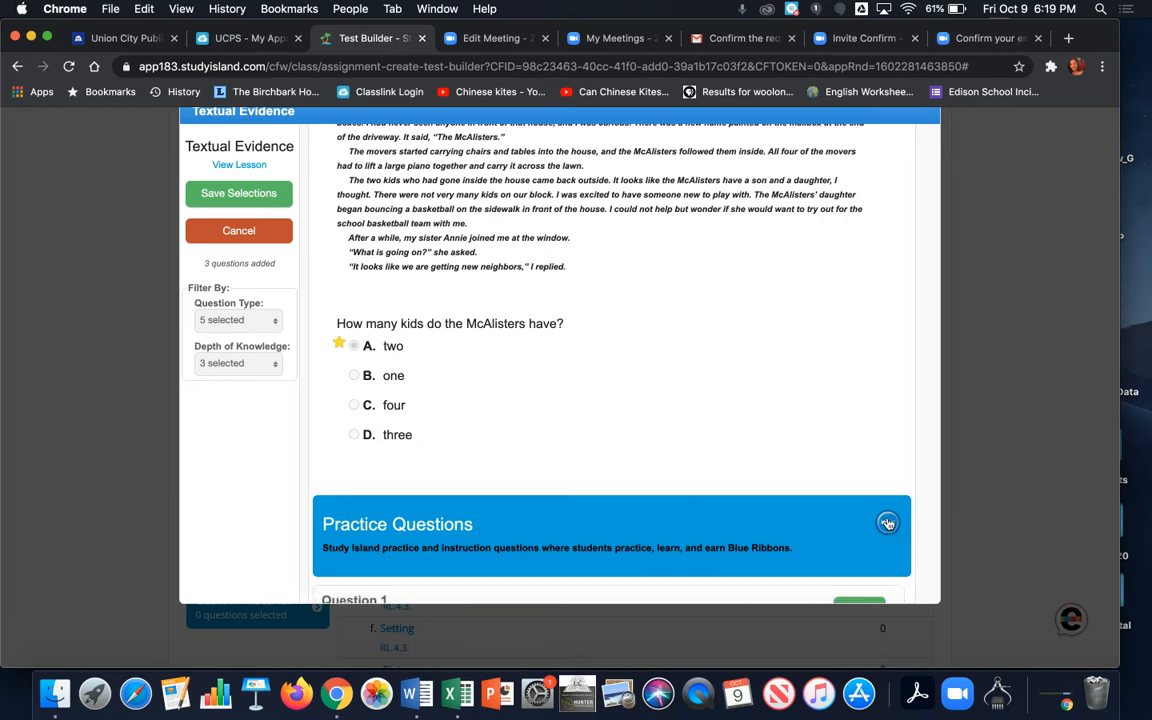
- Look through the practice questions on "The Pony Express" and "Snow is Falling" with their depth of knowledge levels
scroll(812, 378, "down", 3)
scroll(812, 378, "down", 5)
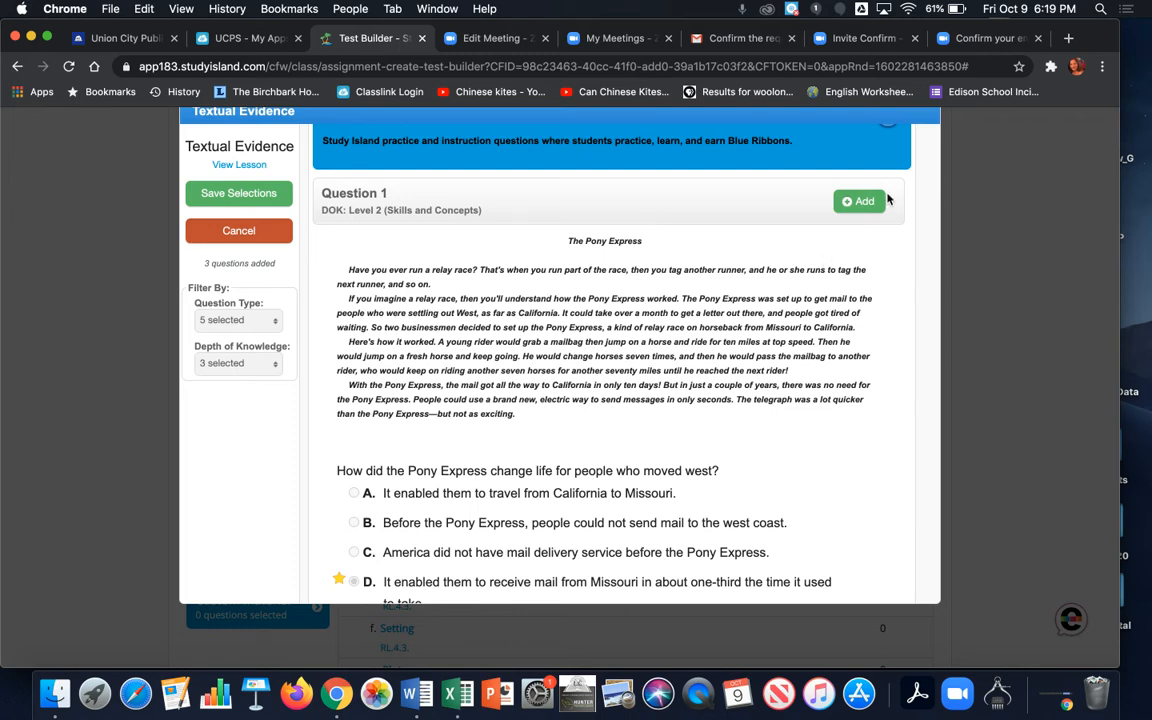
scroll(659, 395, "down", 10)
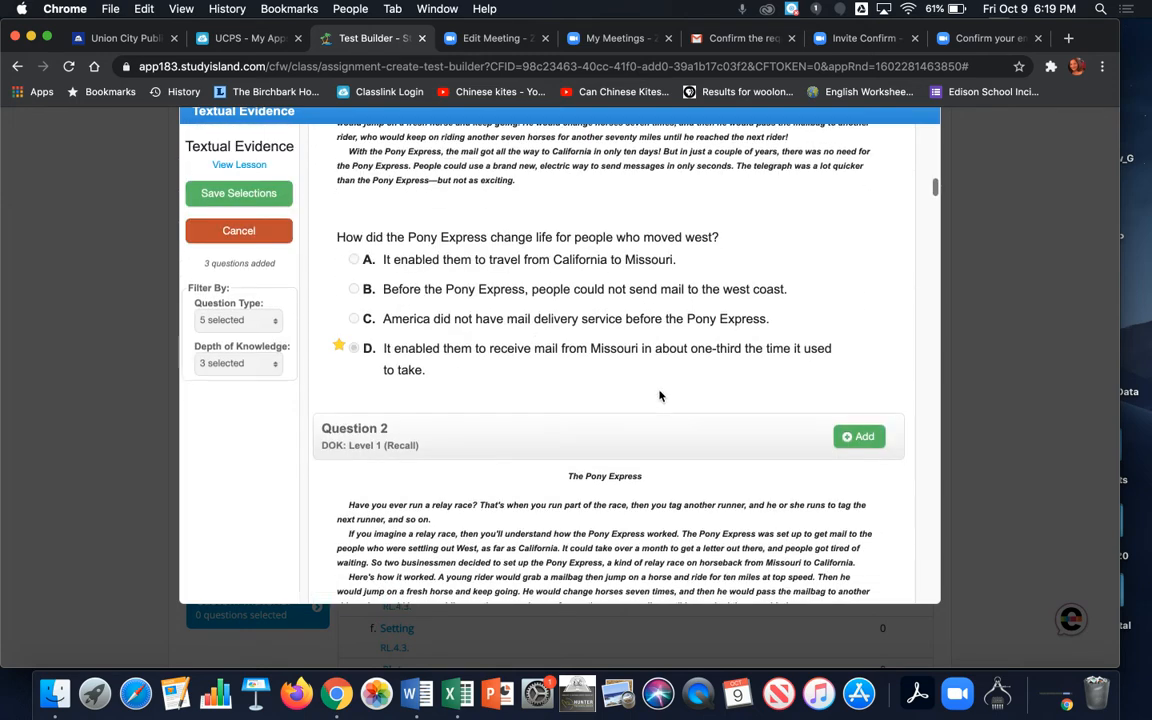
scroll(659, 395, "down", 10)
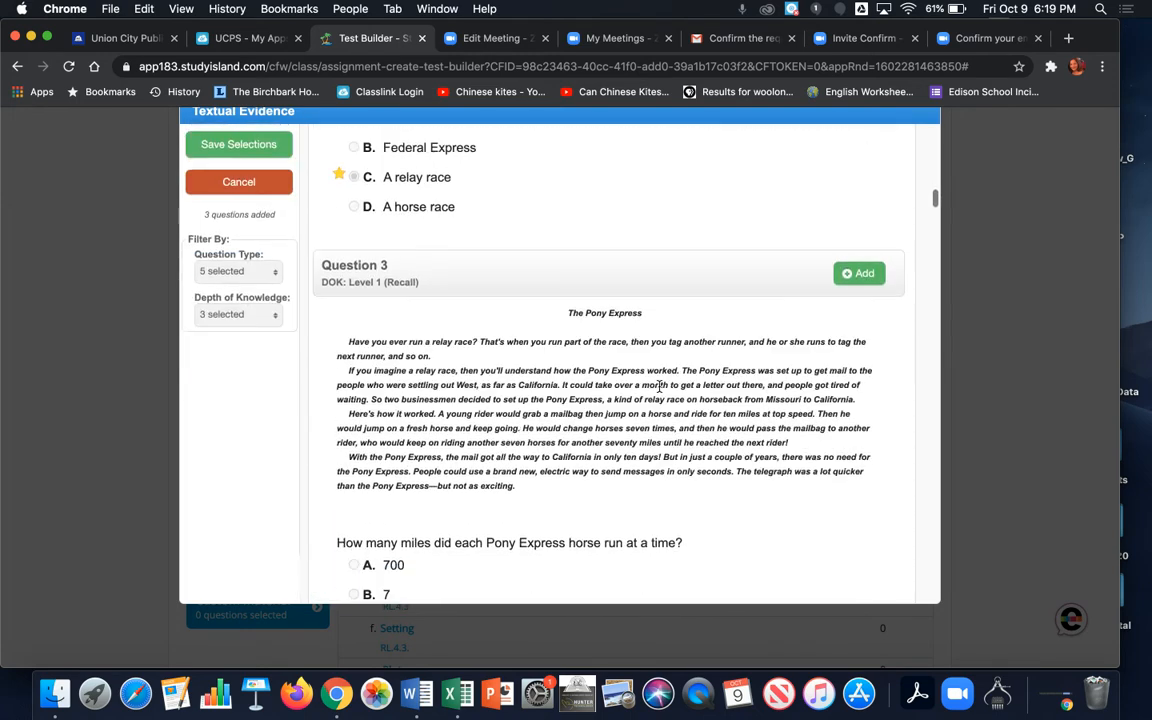
scroll(659, 392, "down", 10)
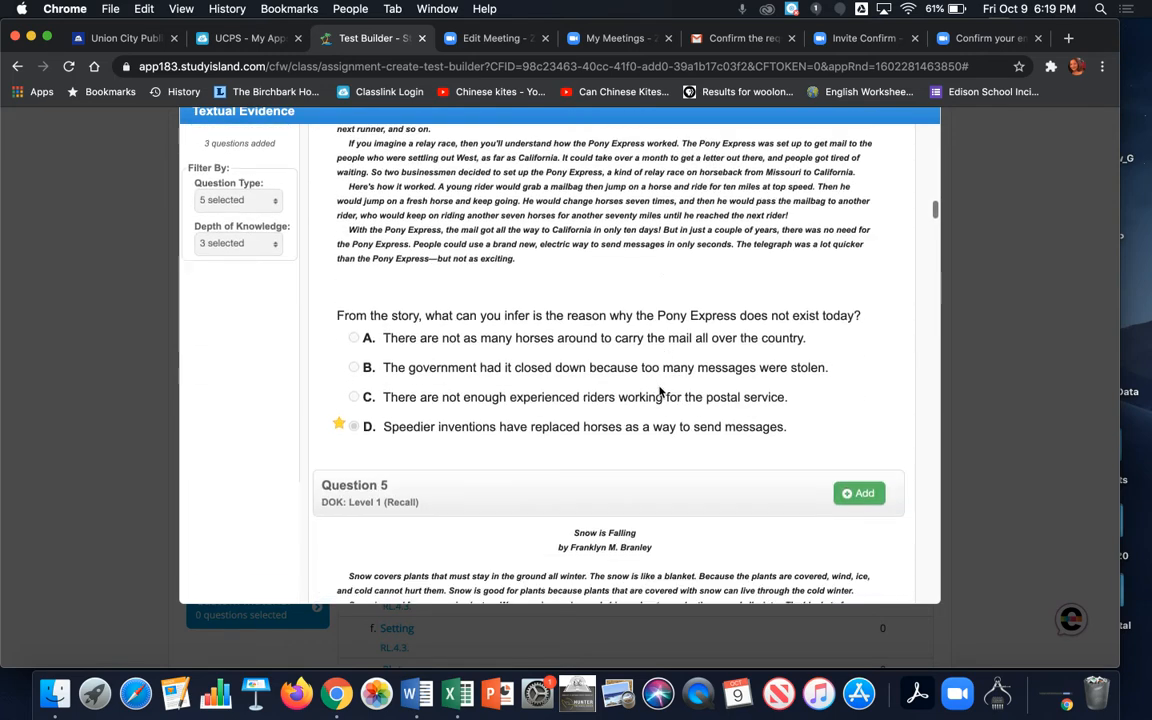
scroll(659, 392, "down", 5)
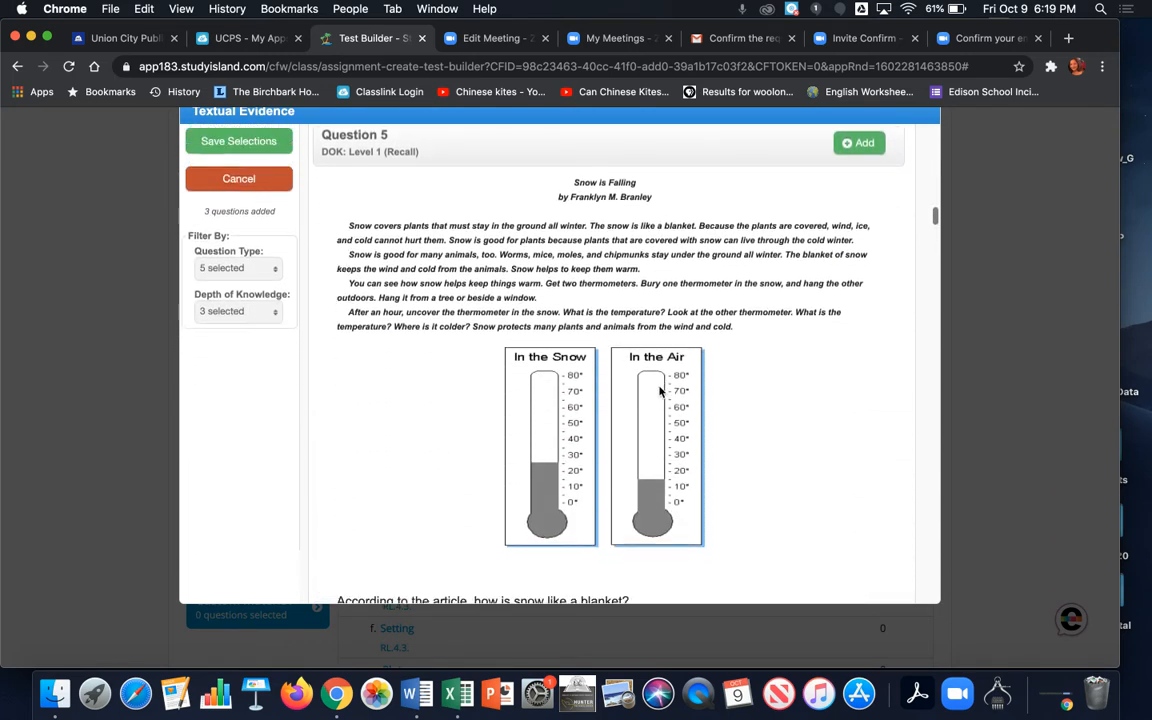
scroll(659, 392, "down", 10)
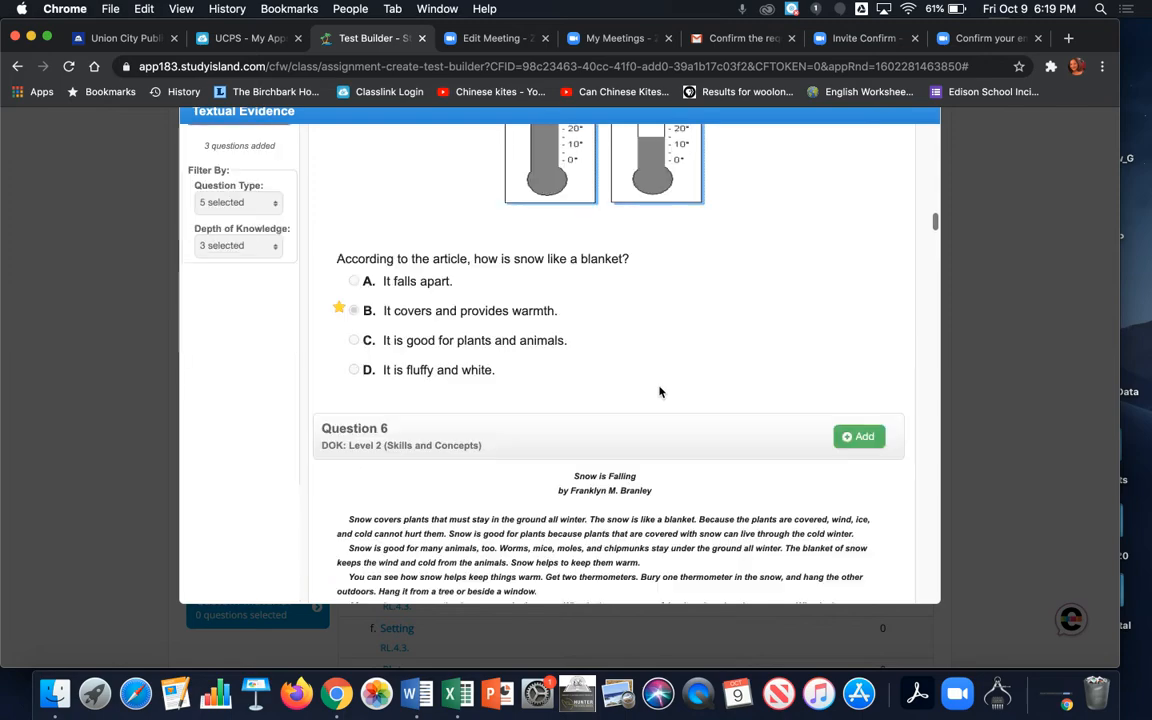
scroll(659, 392, "down", 10)
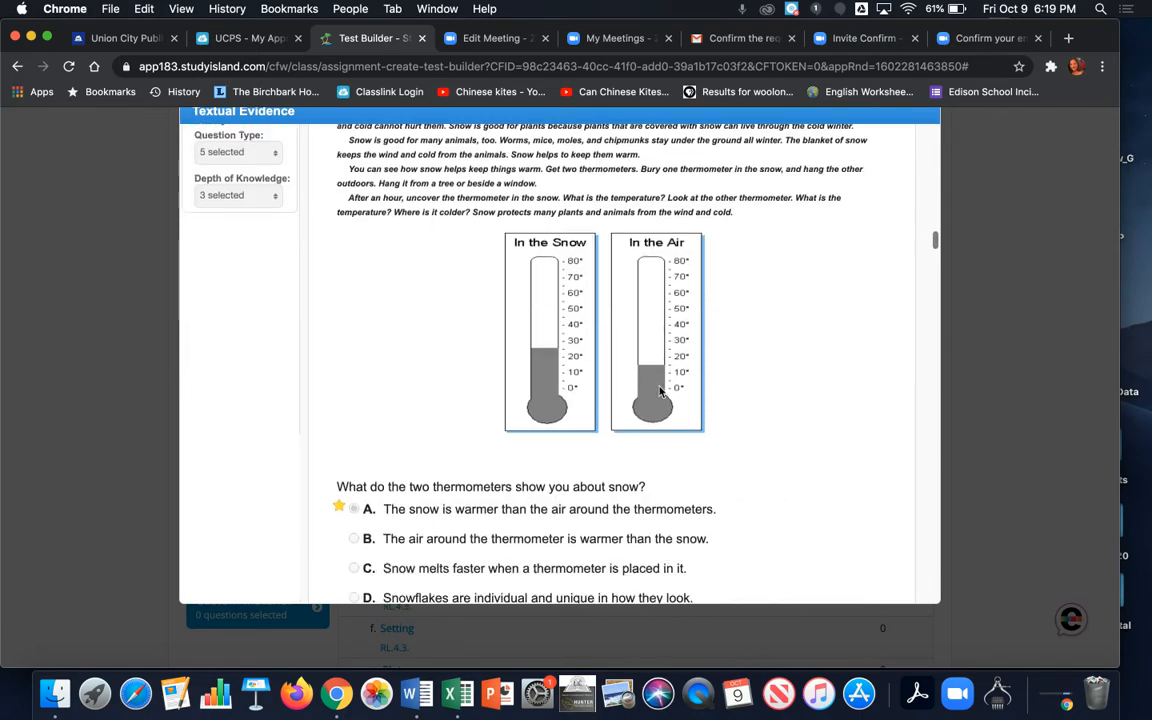
scroll(659, 386, "down", 10)
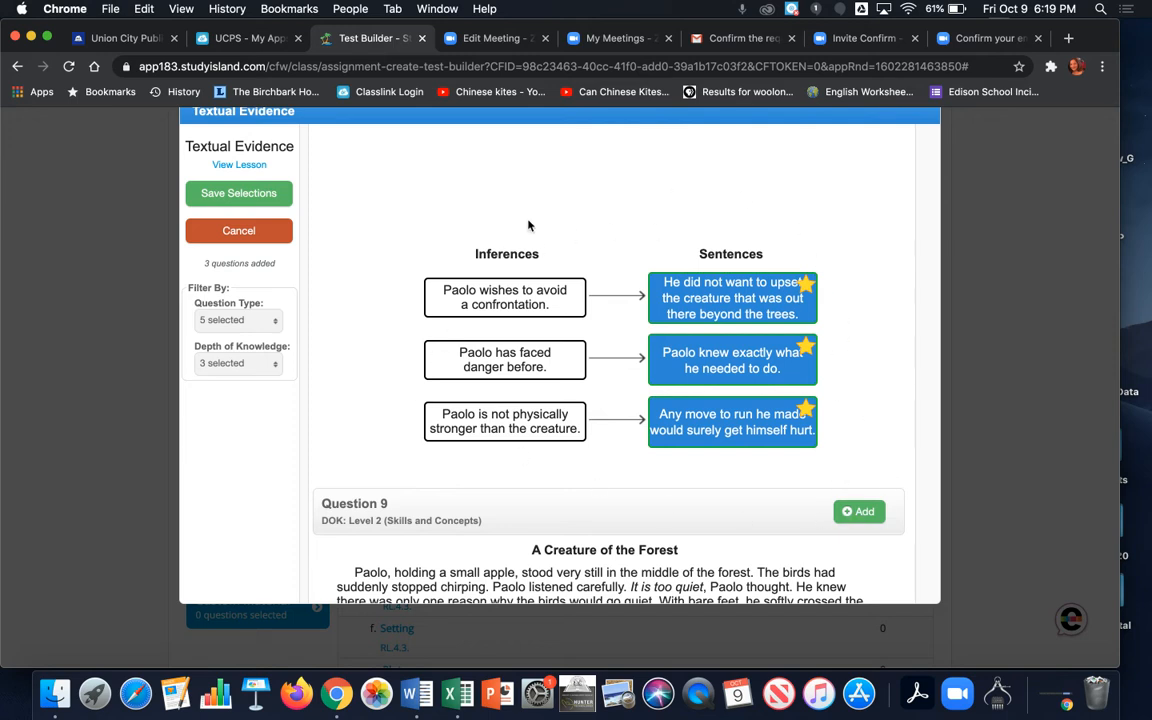
- Review the matched-pairs inferences task on "A Creature of the Forest" and add it as practice Question 8 to the test
scroll(538, 348, "up", 5)
scroll(538, 348, "down", 4)
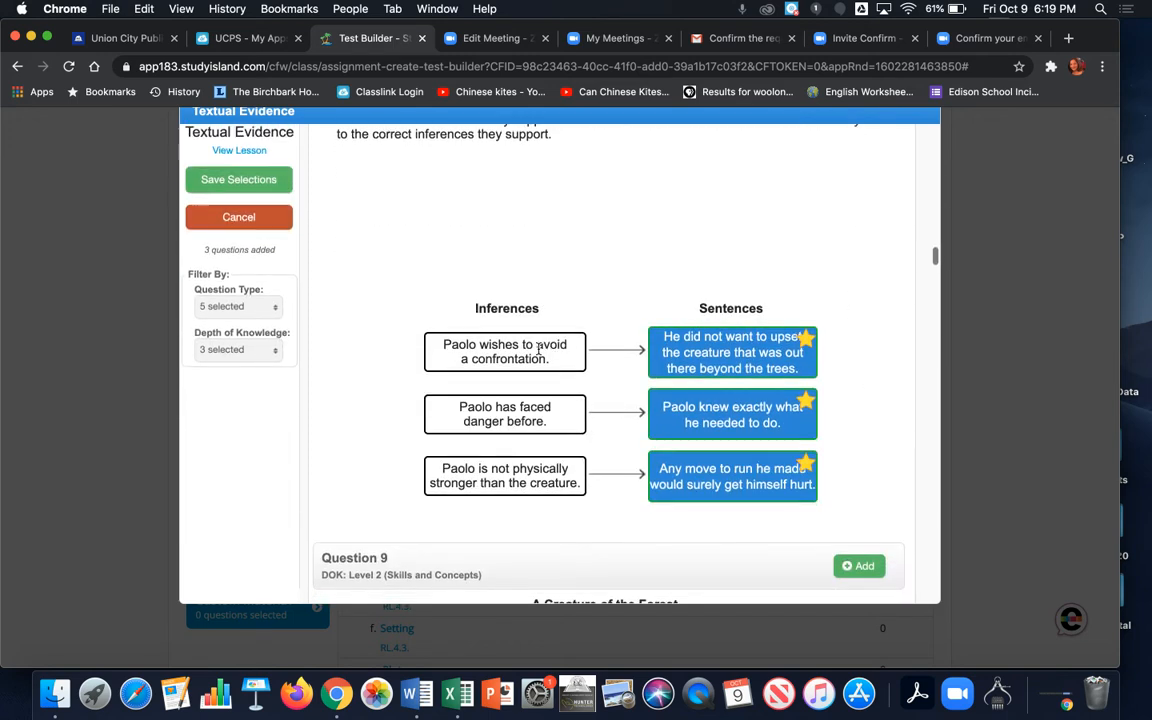
scroll(538, 348, "down", 3)
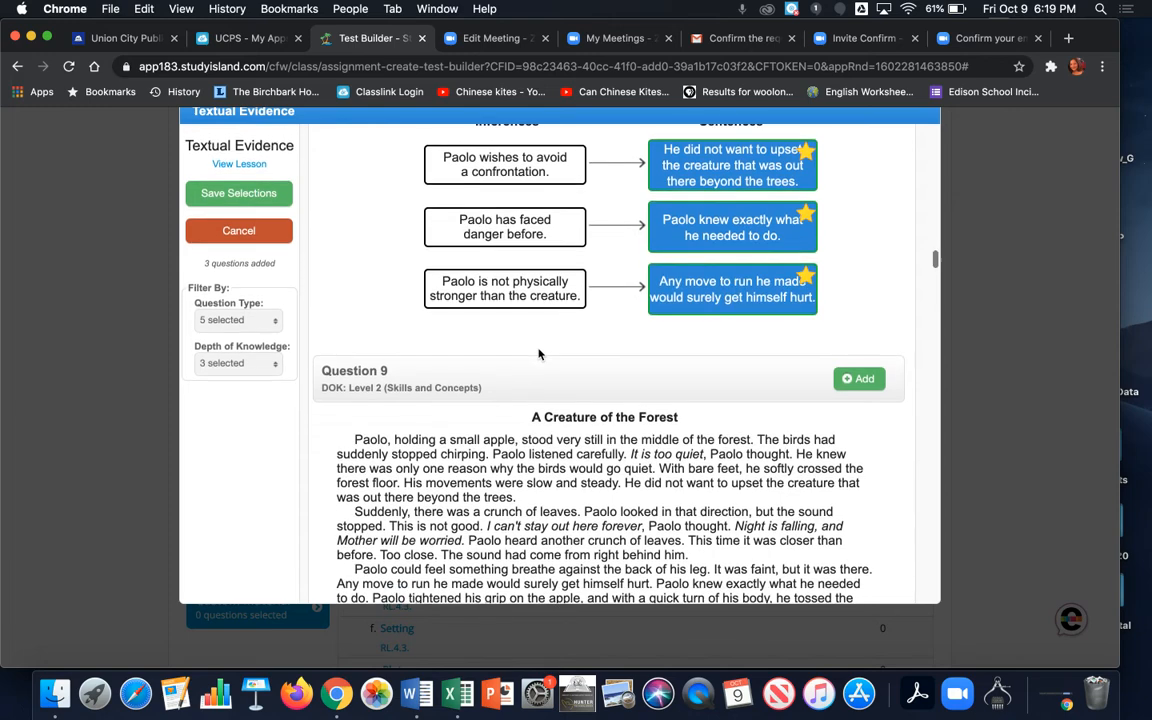
scroll(538, 352, "down", 1)
scroll(760, 410, "up", 10)
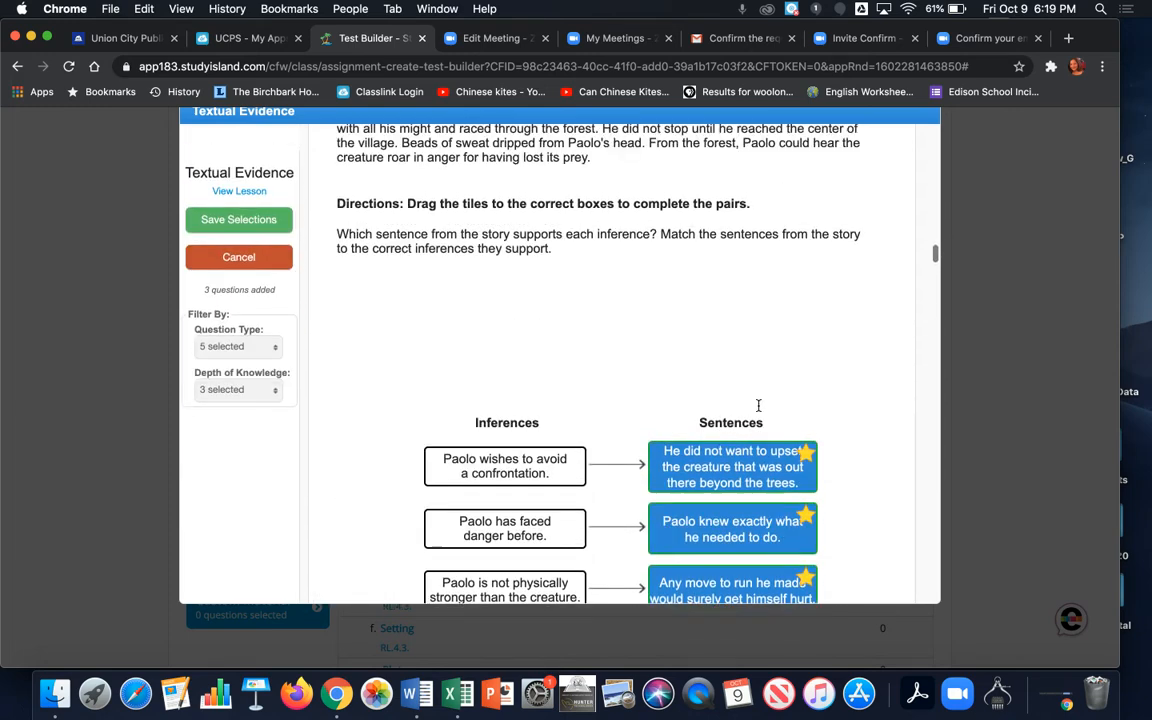
left_click(857, 280)
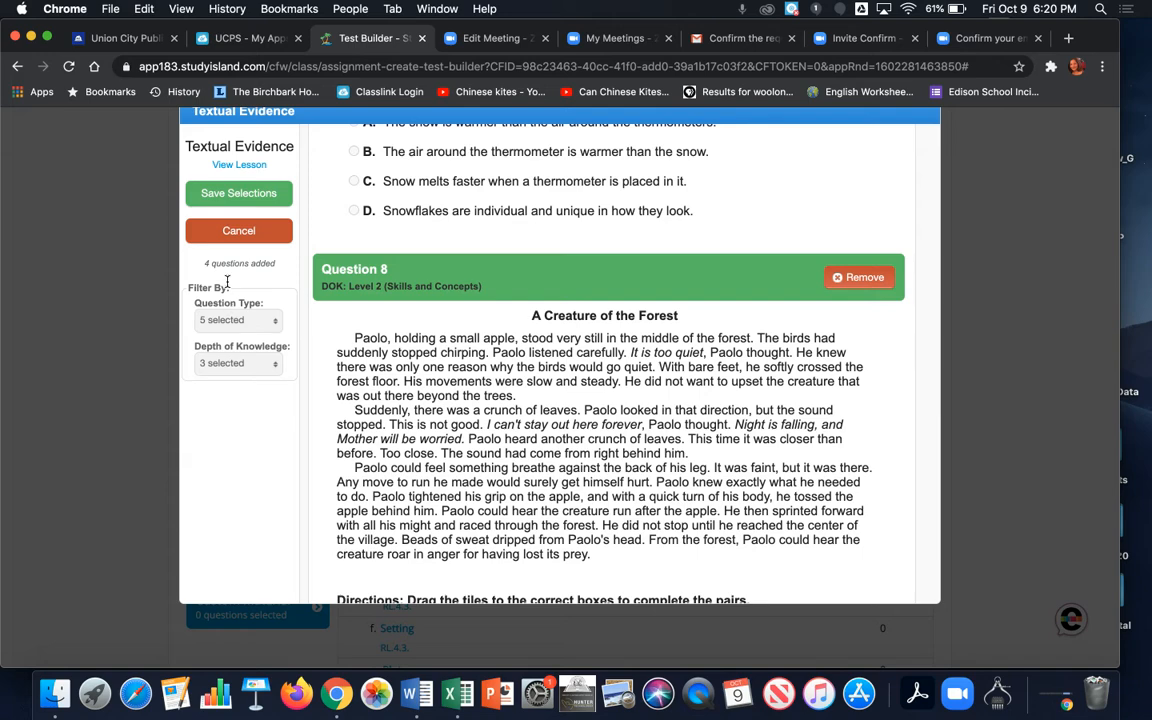
- Add practice Question 9 on "A Creature of the Forest" to the test and save the Textual Evidence selections
scroll(659, 320, "down", 3)
scroll(659, 320, "down", 15)
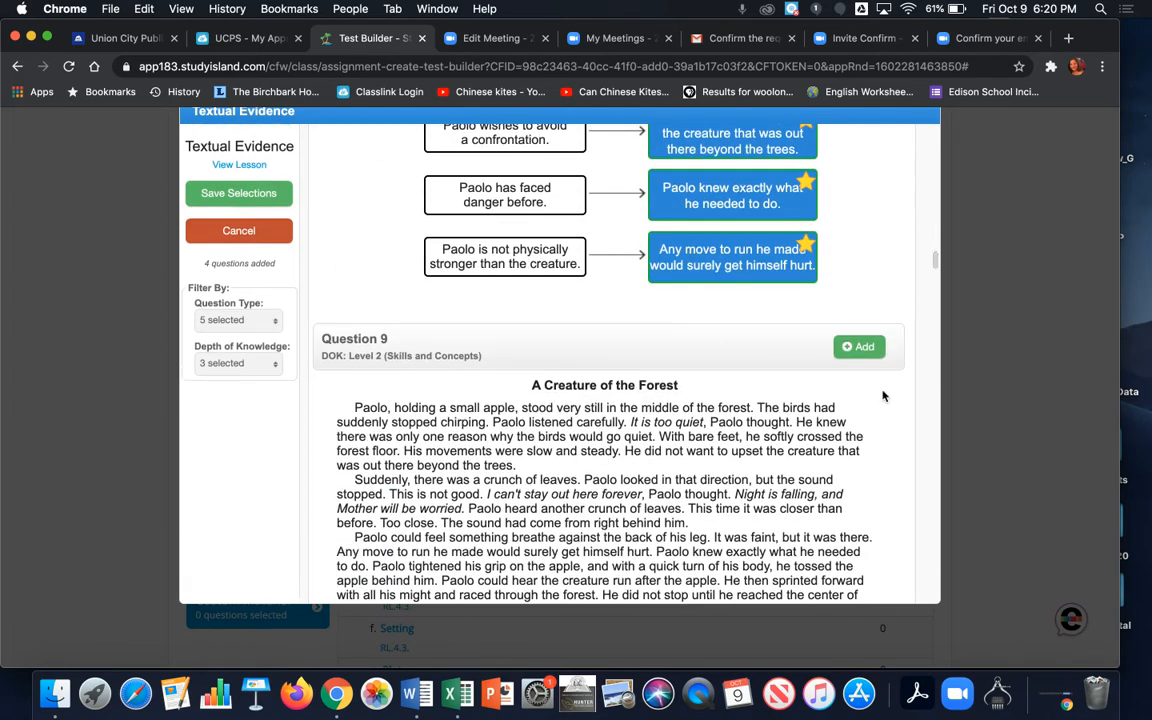
left_click(859, 346)
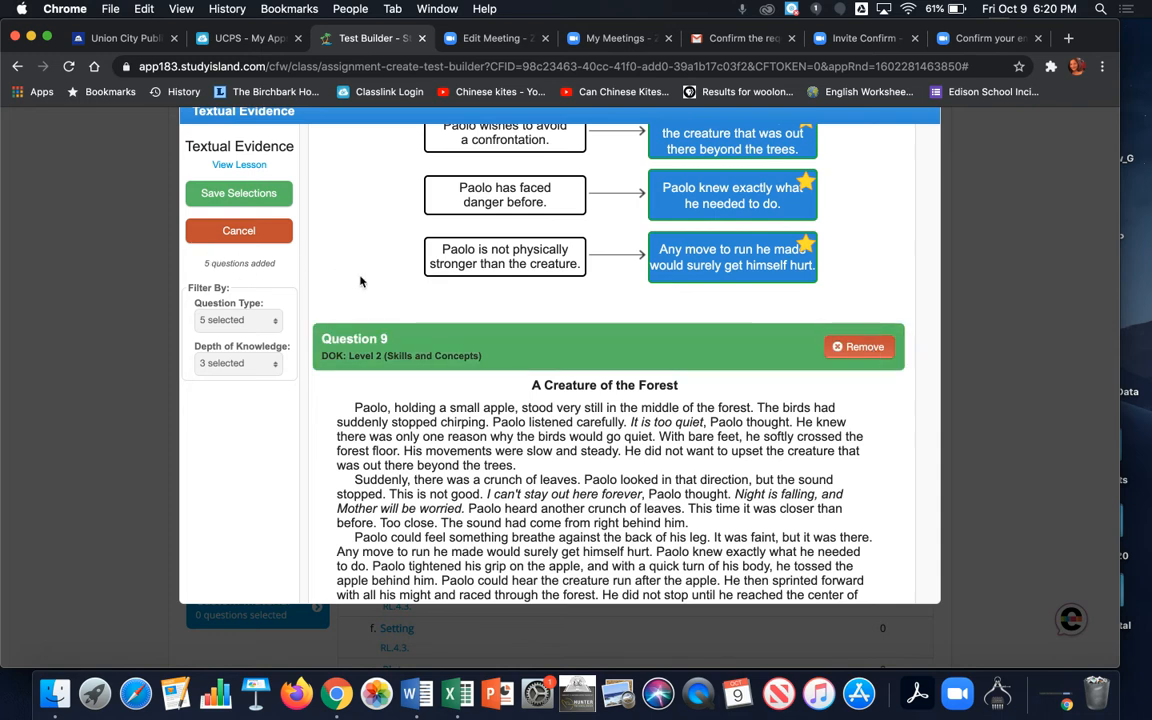
left_click(226, 200)
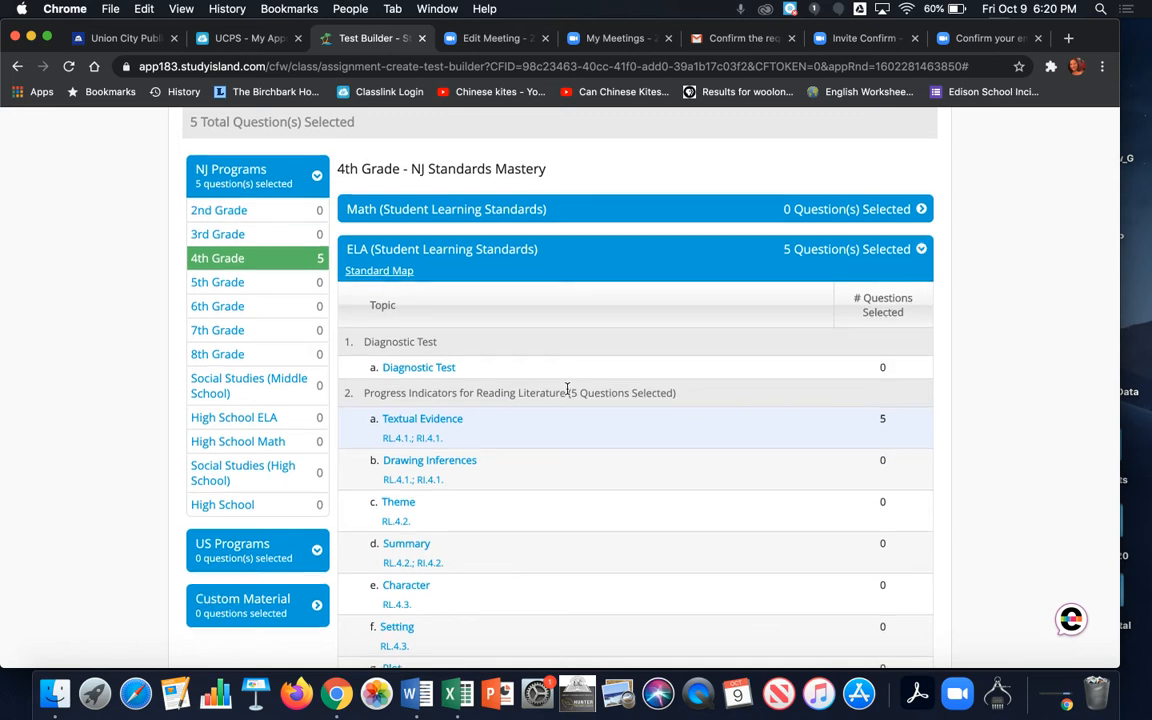
- Look over the ELA topic list with its selected question counts, then save the built test to the library and exit
scroll(567, 389, "down", 1)
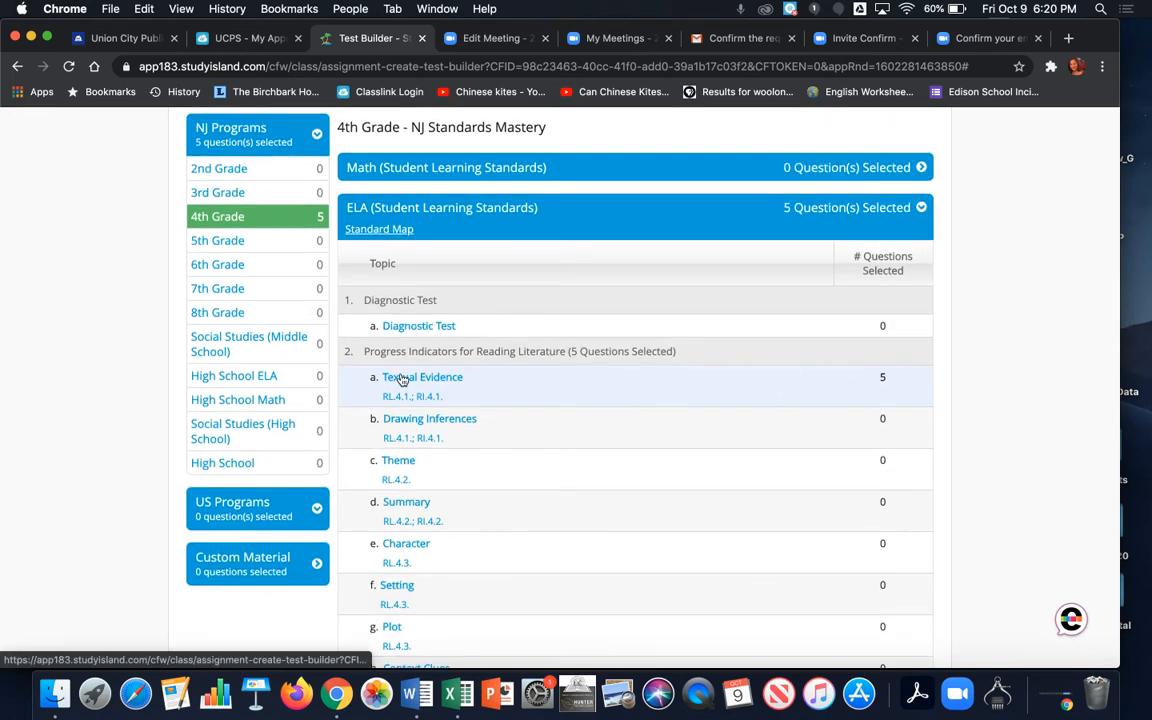
scroll(399, 378, "up", 3)
scroll(398, 378, "down", 4)
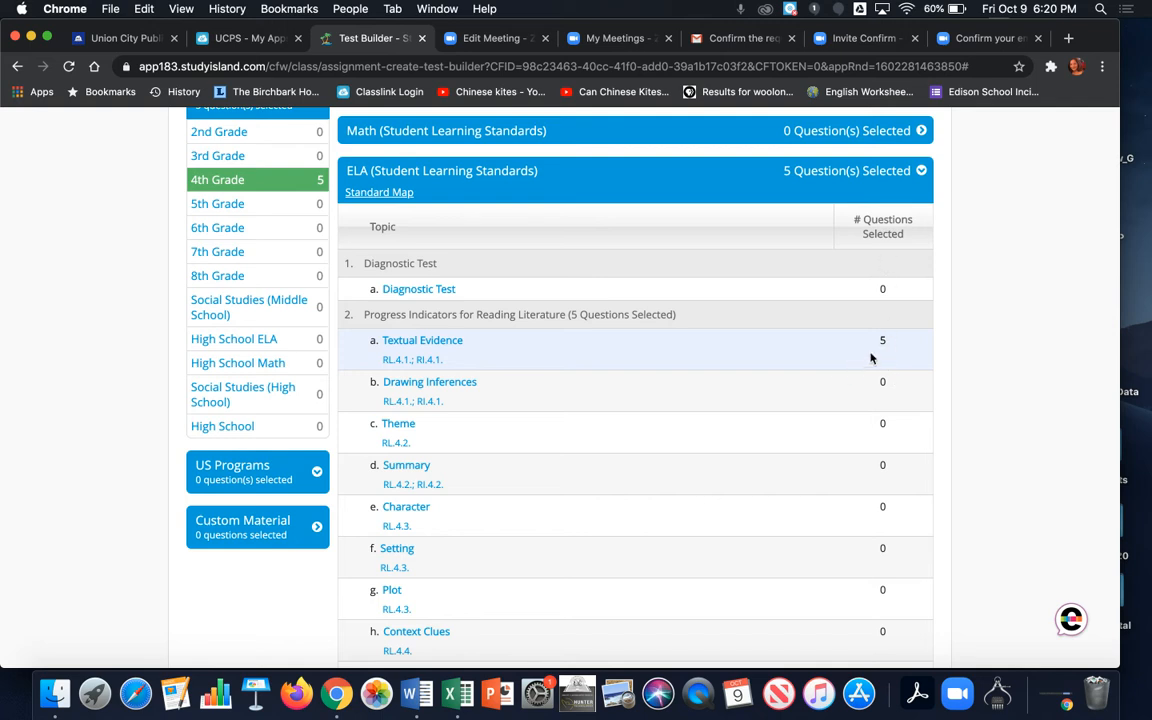
scroll(870, 358, "down", 4)
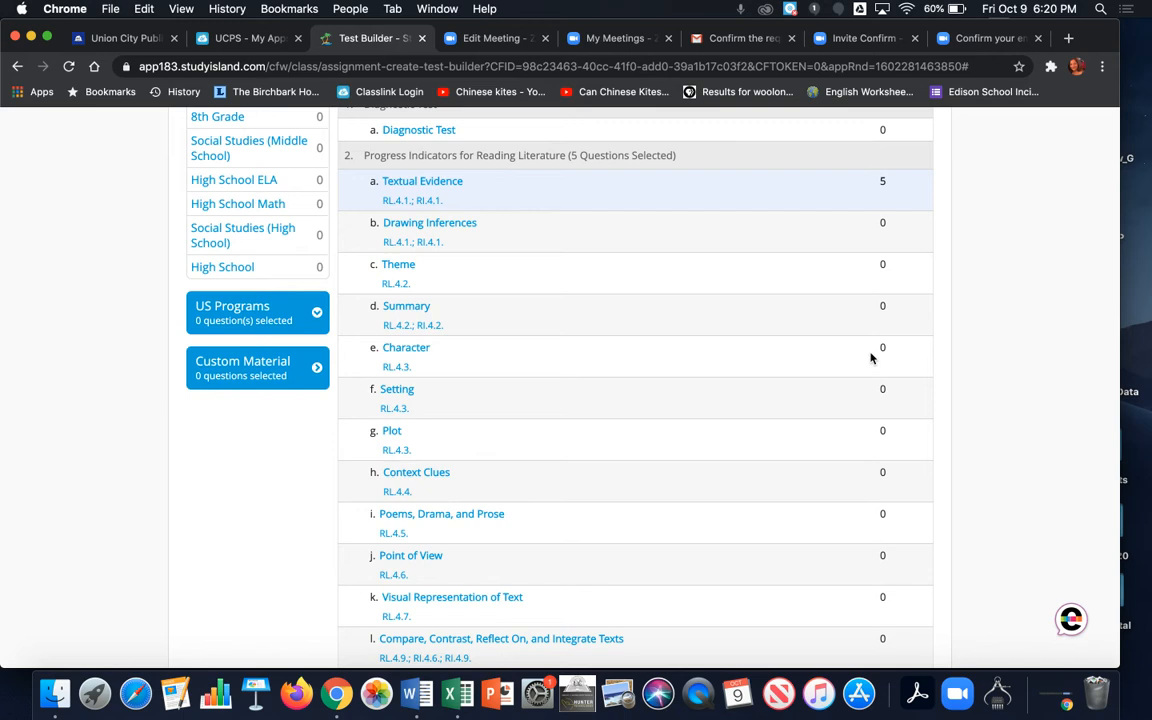
scroll(870, 358, "down", 10)
scroll(870, 358, "down", 13)
scroll(870, 358, "down", 18)
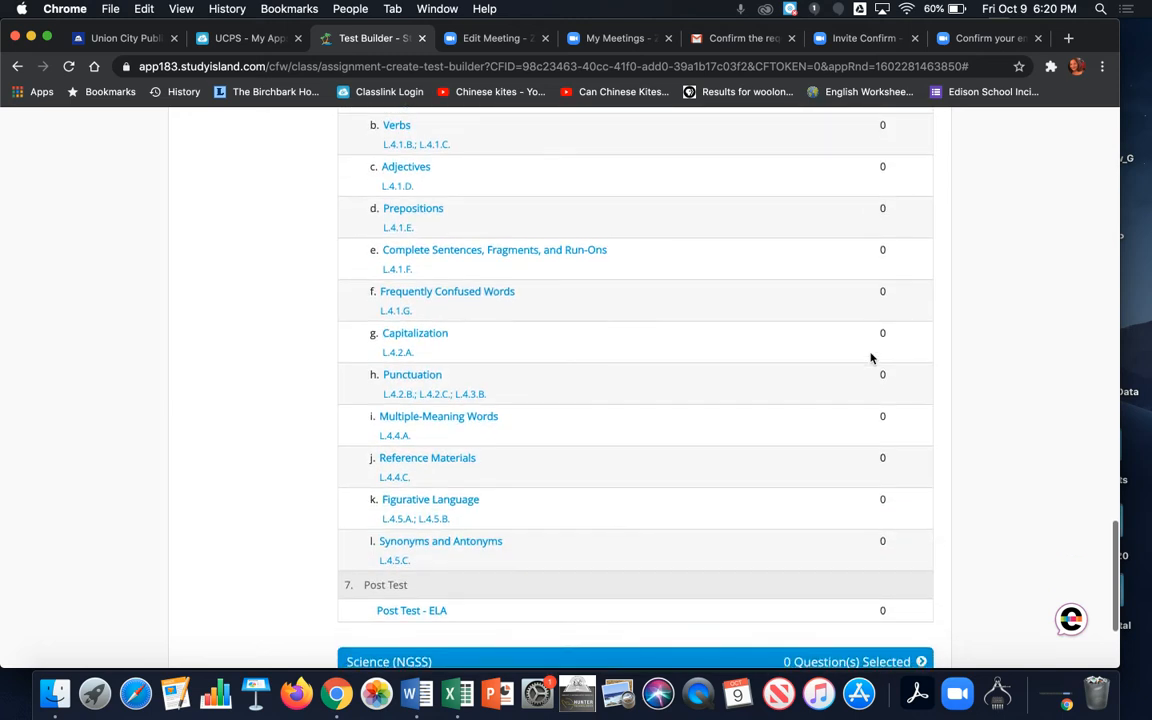
scroll(870, 358, "down", 4)
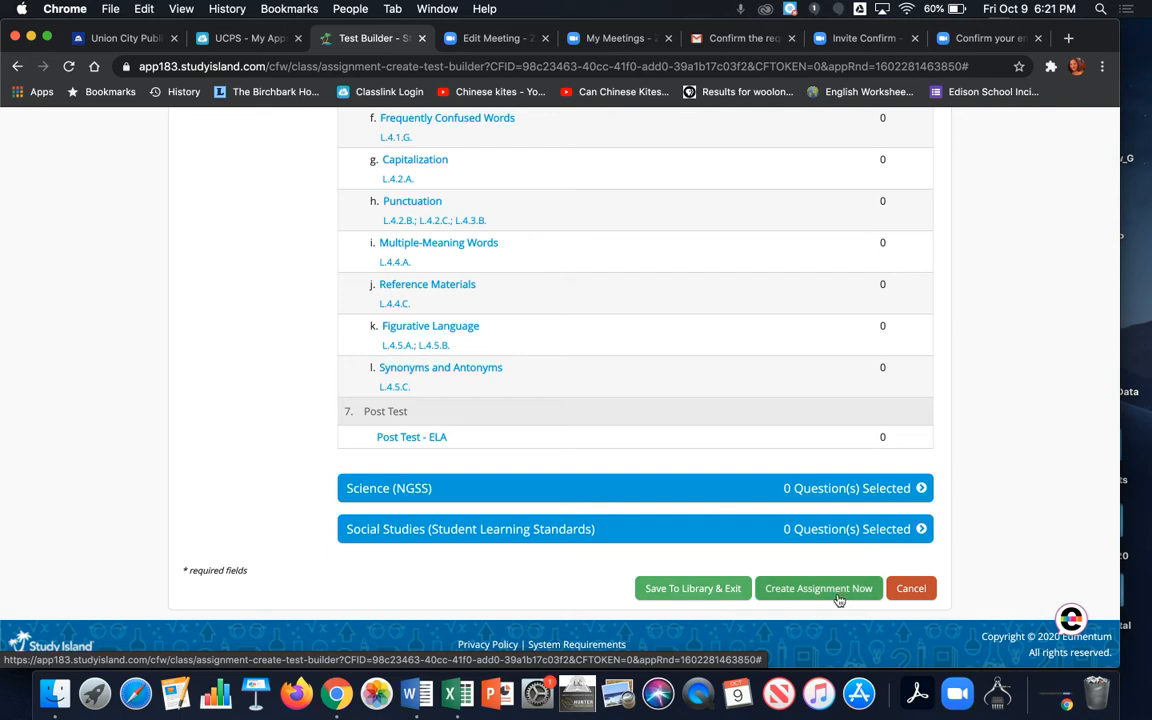
left_click(693, 590)
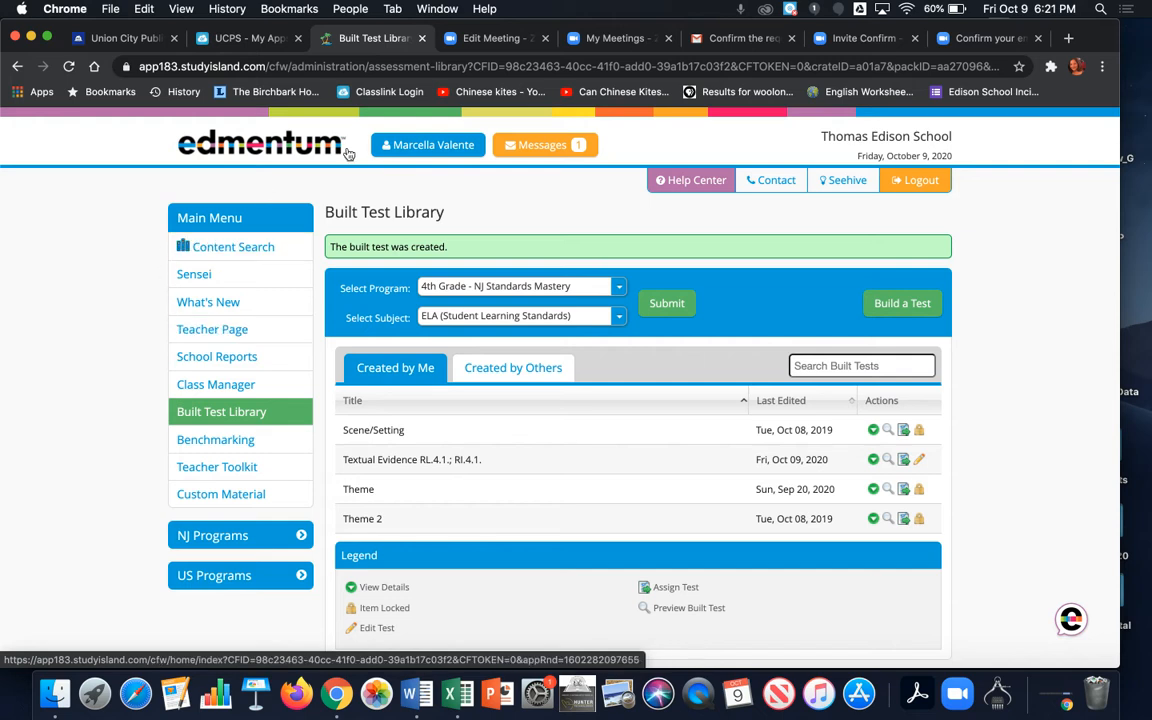
- Reopen the Built Test Library from the Teacher Page and list the 4th Grade - NJ Standards Mastery tests for ELA (Student Learning Standards)
left_click(231, 330)
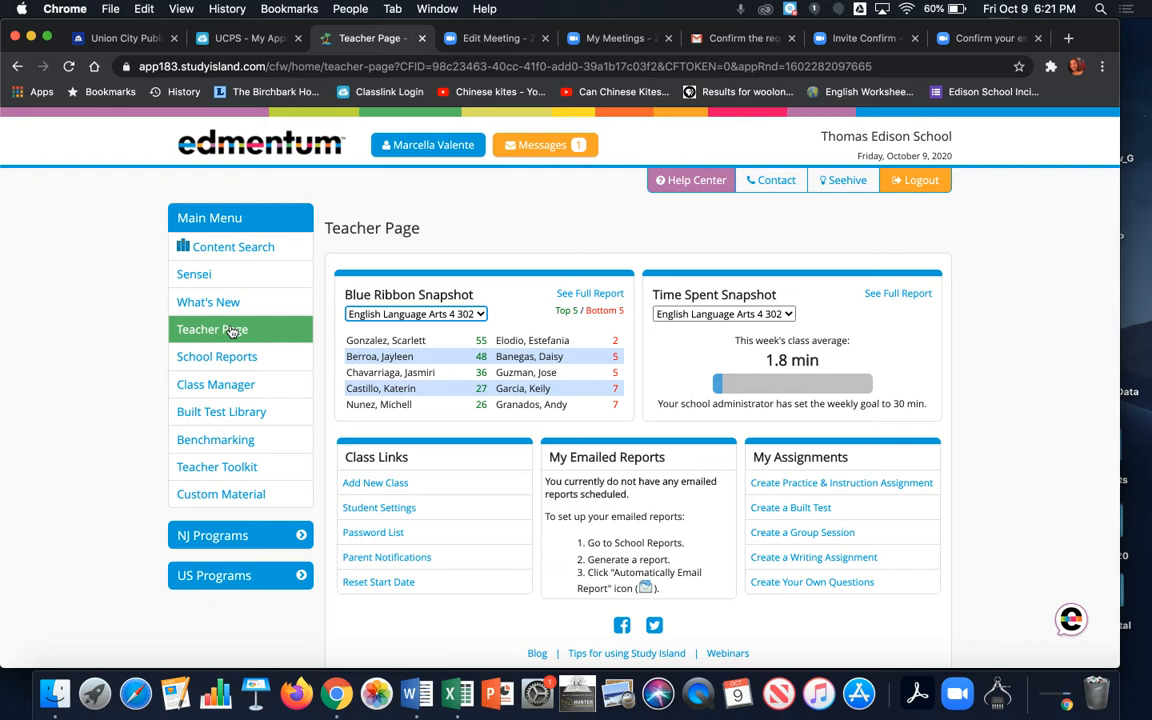
left_click(230, 417)
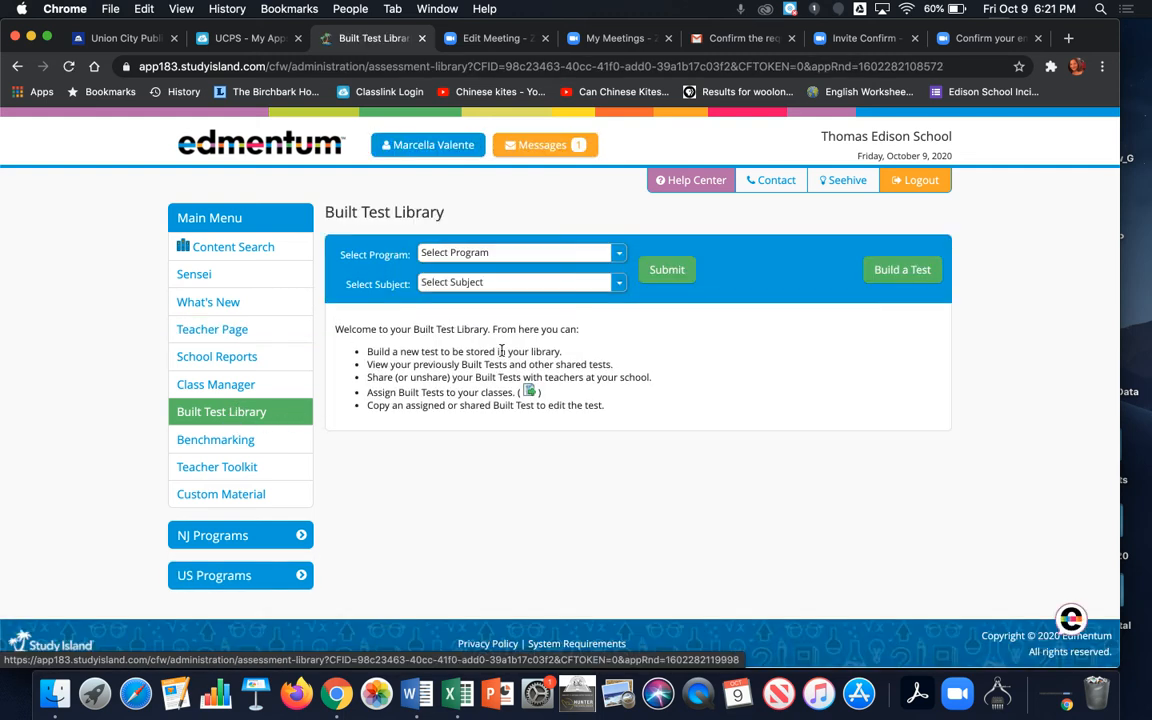
left_click(484, 255)
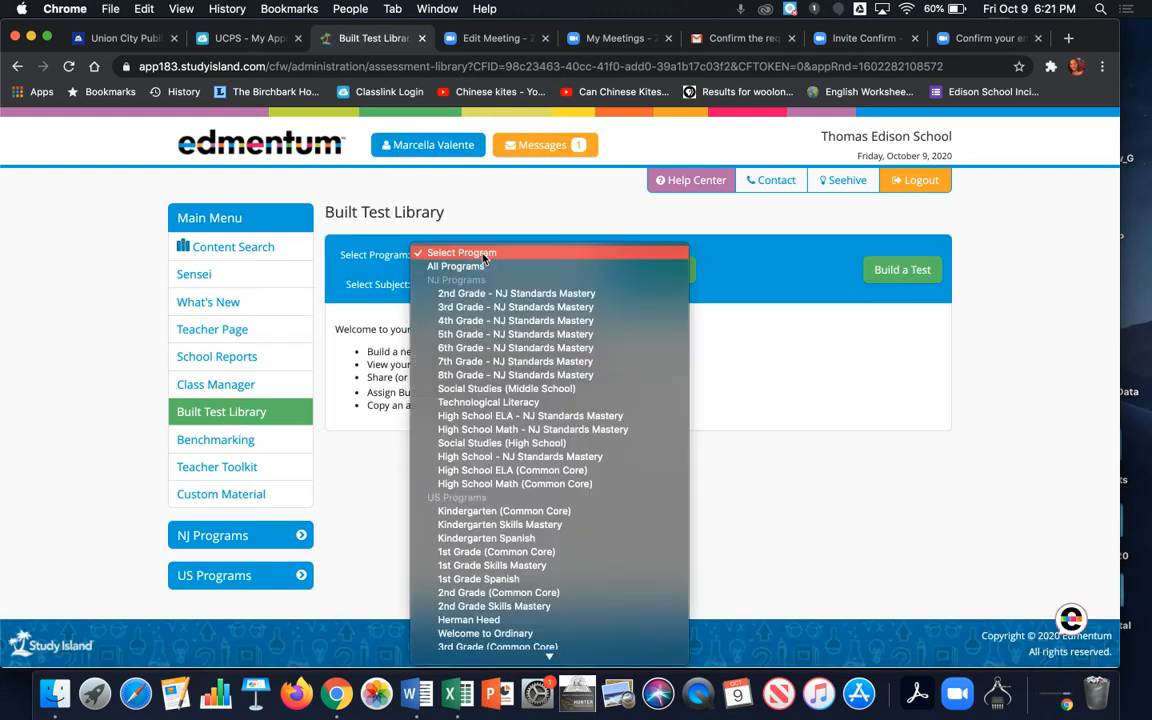
left_click(492, 322)
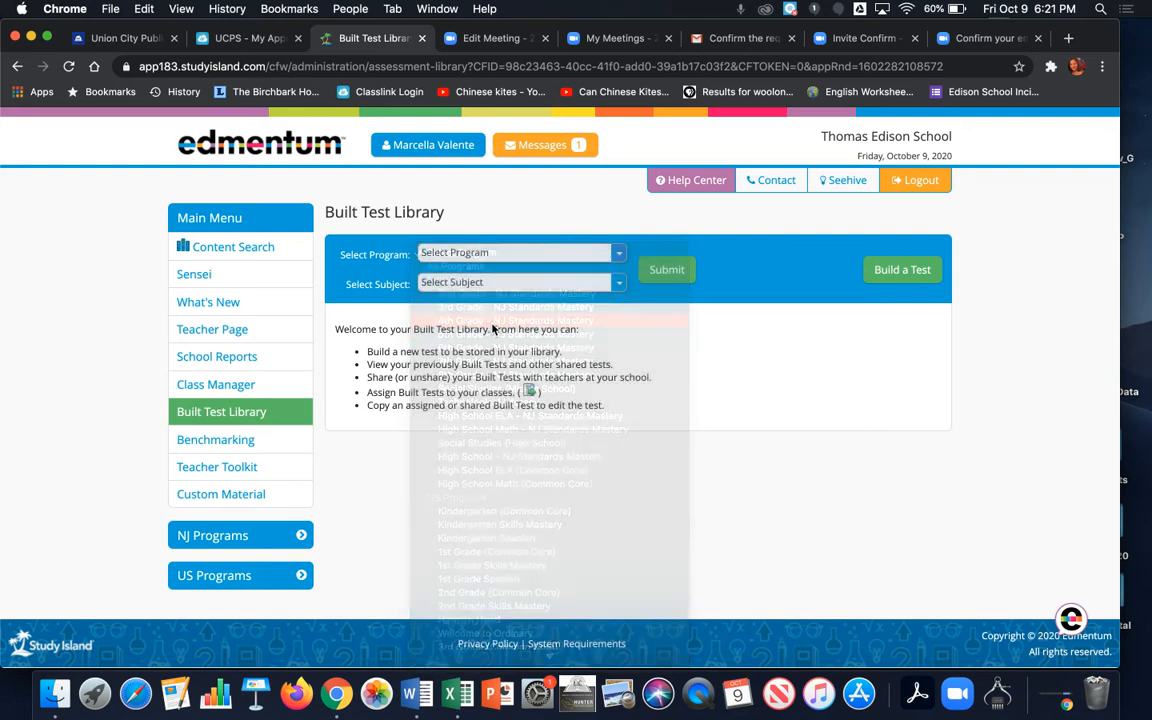
left_click(478, 284)
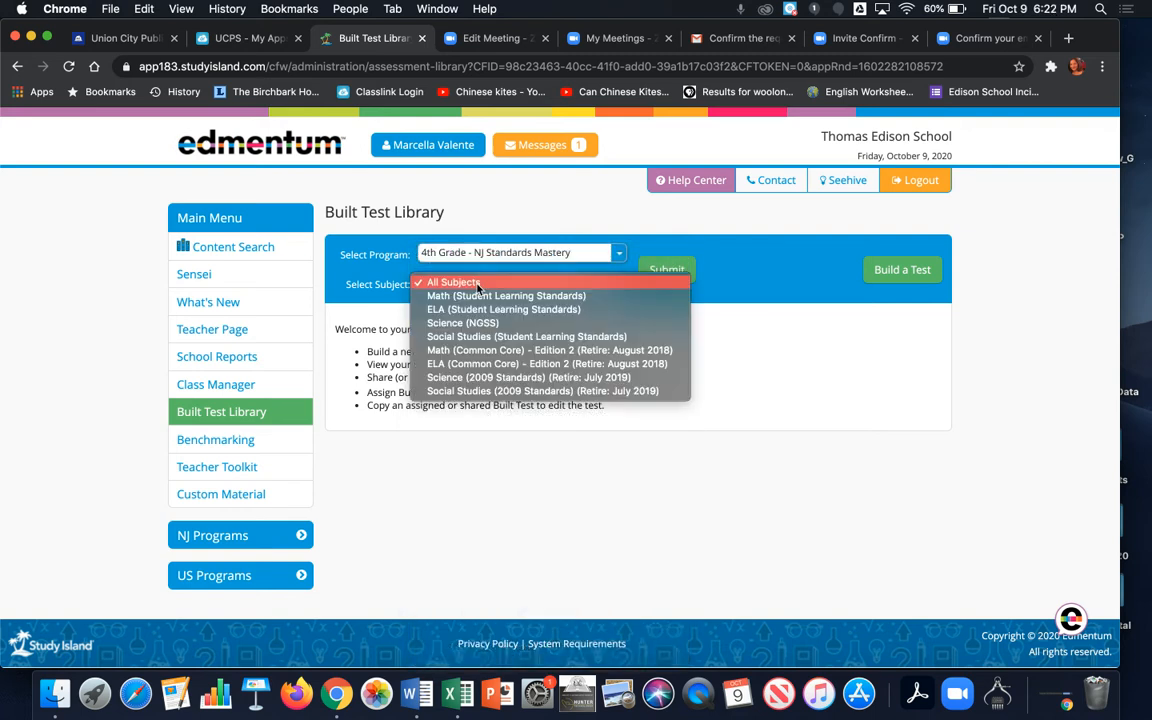
left_click(480, 311)
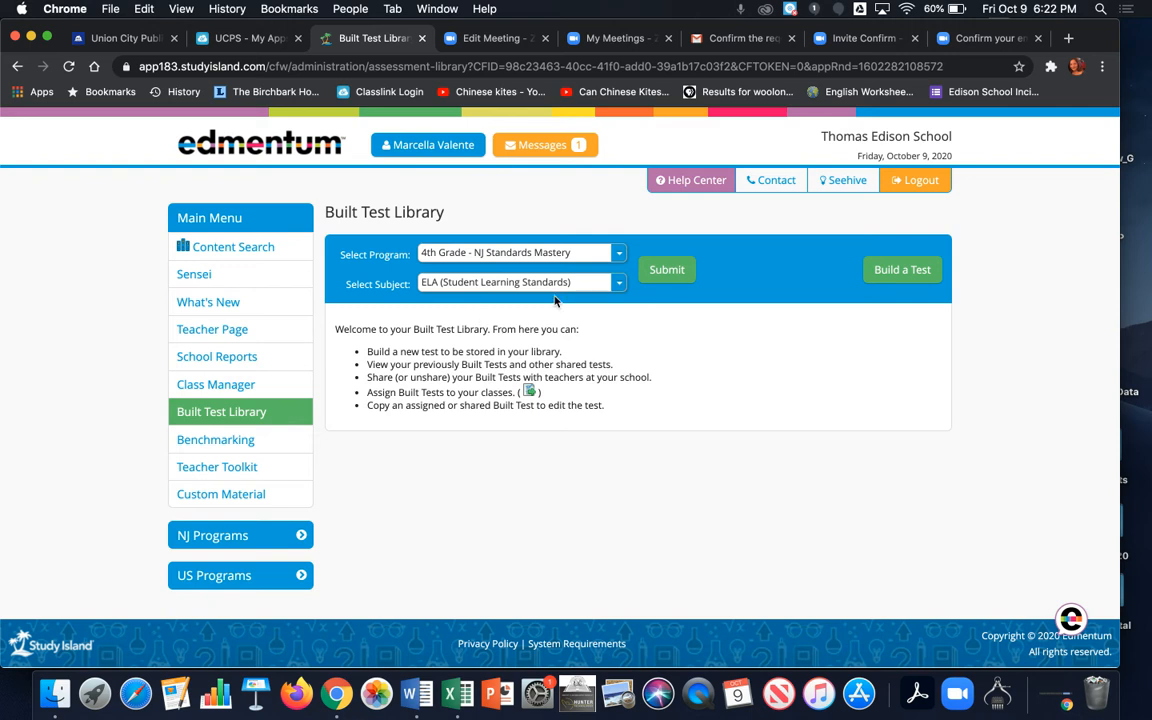
left_click(660, 272)
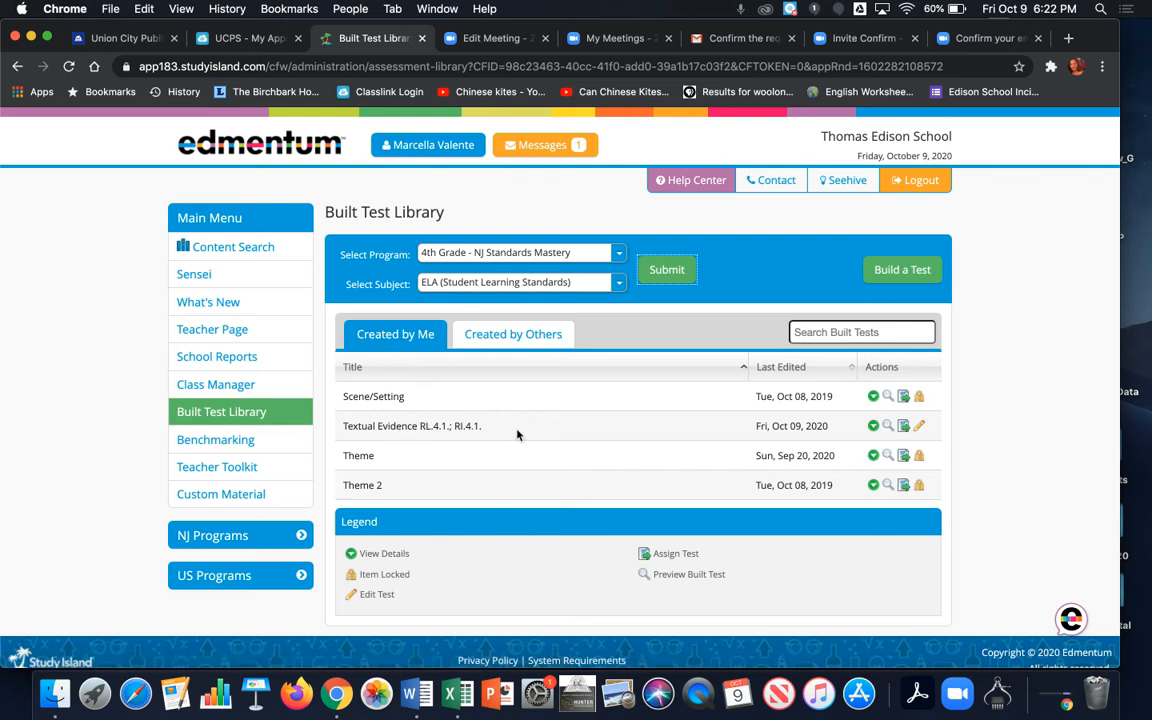
- View the details of the "Textual Evidence RL.4.1.; RI.4.1." test and preview its questions through Question 5
left_click(872, 426)
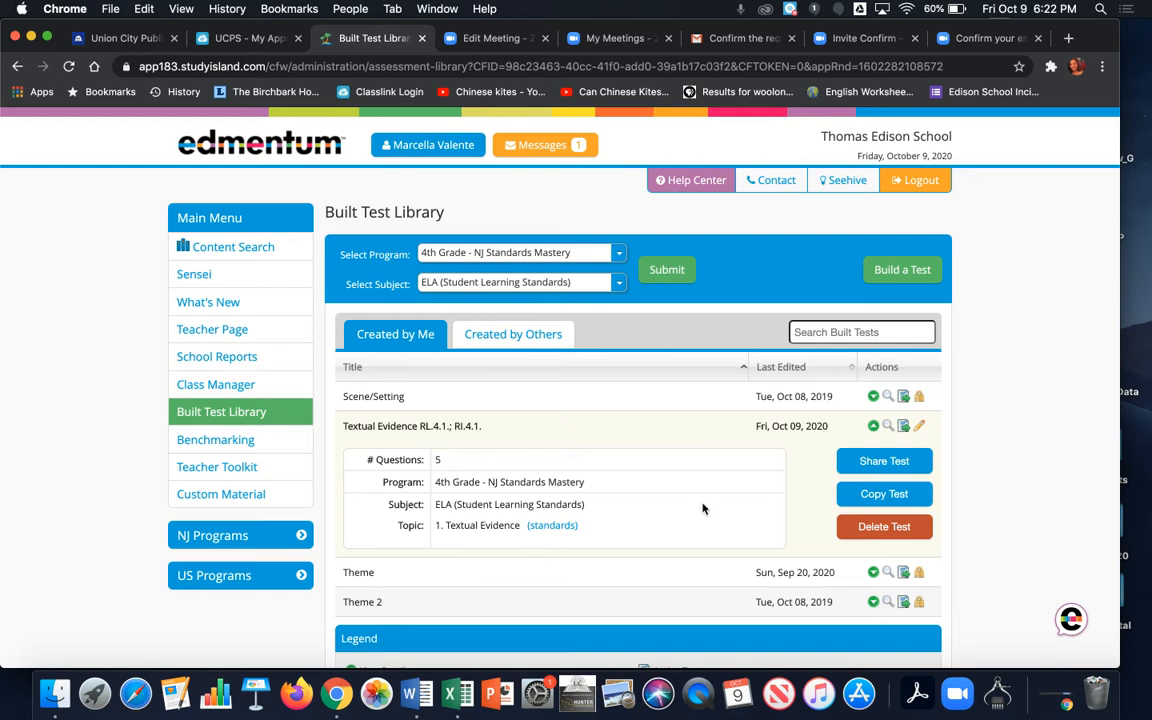
left_click(888, 427)
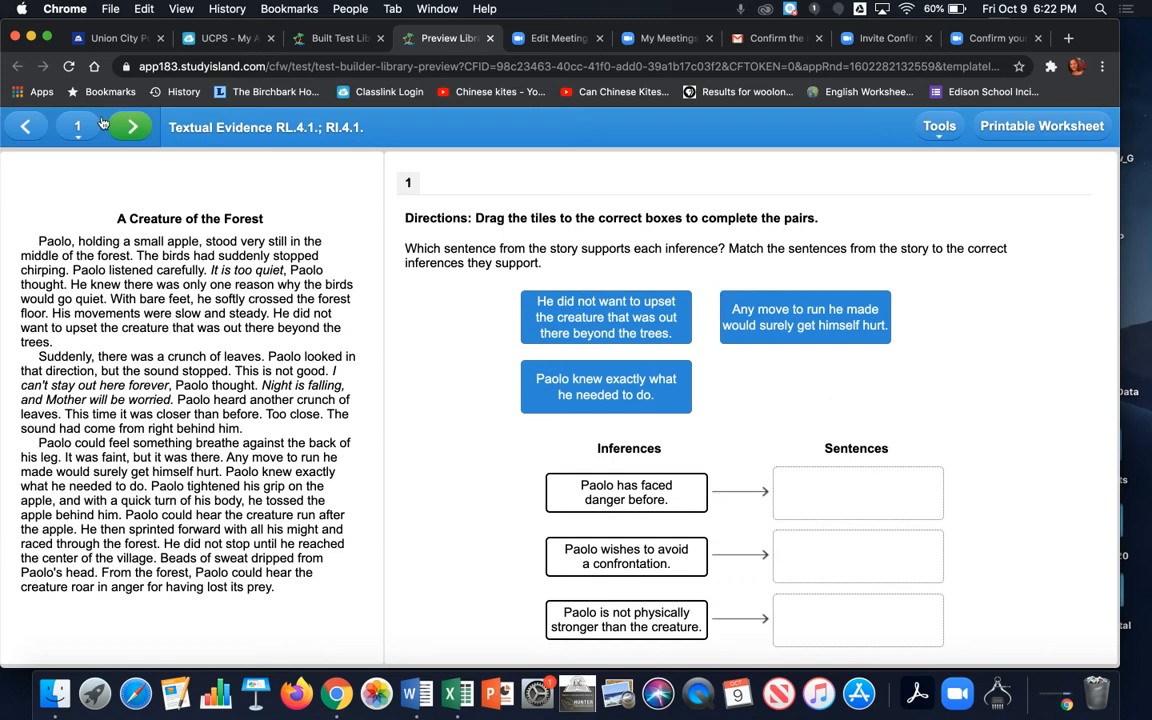
left_click(133, 127)
left_click(133, 127)
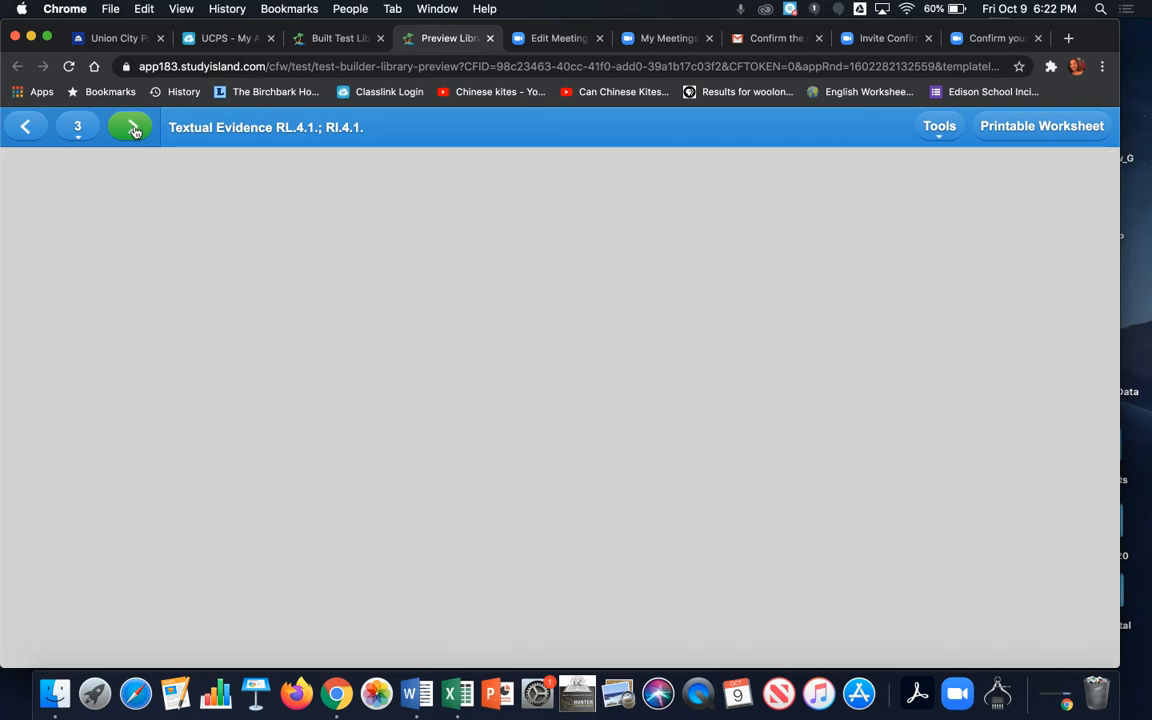
left_click(133, 127)
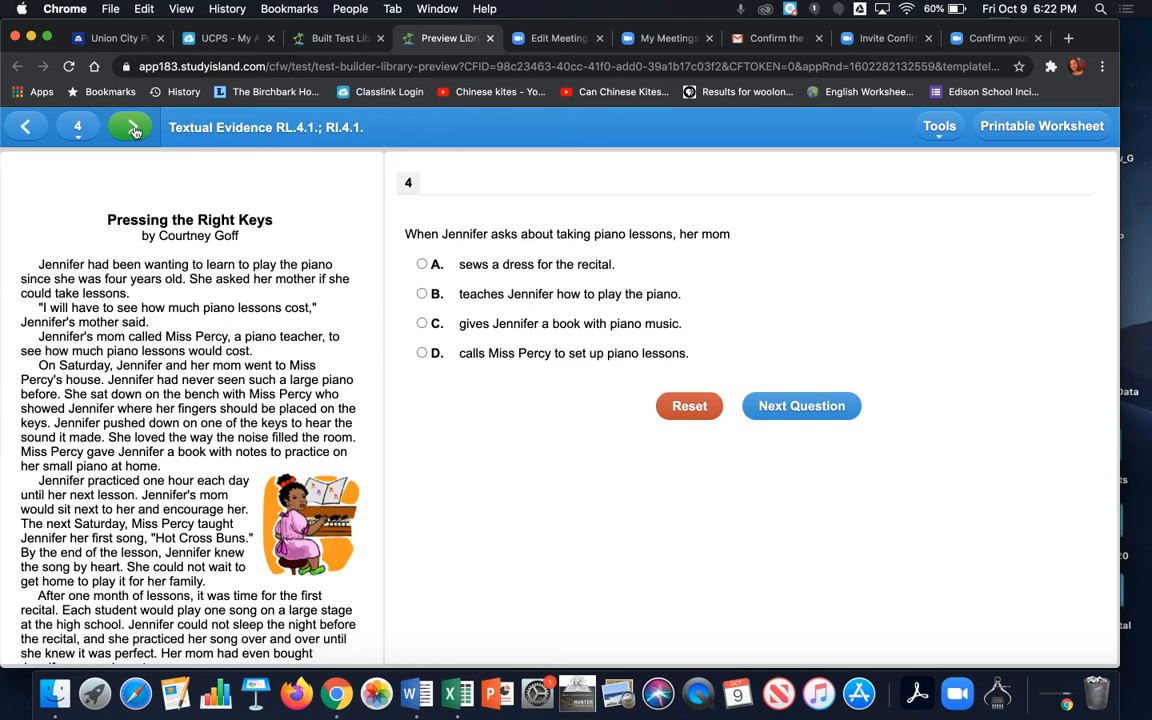
left_click(133, 127)
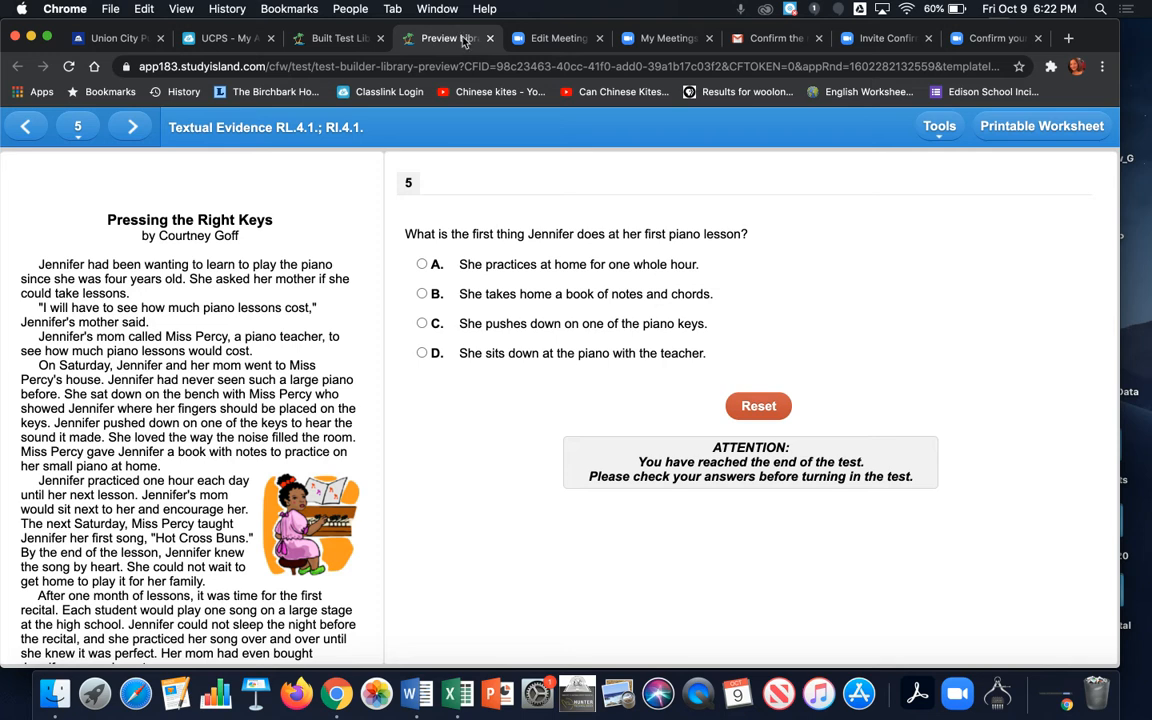
- Return to the Built Test Library and open the Textual Evidence test for editing at its question selection
left_click(341, 42)
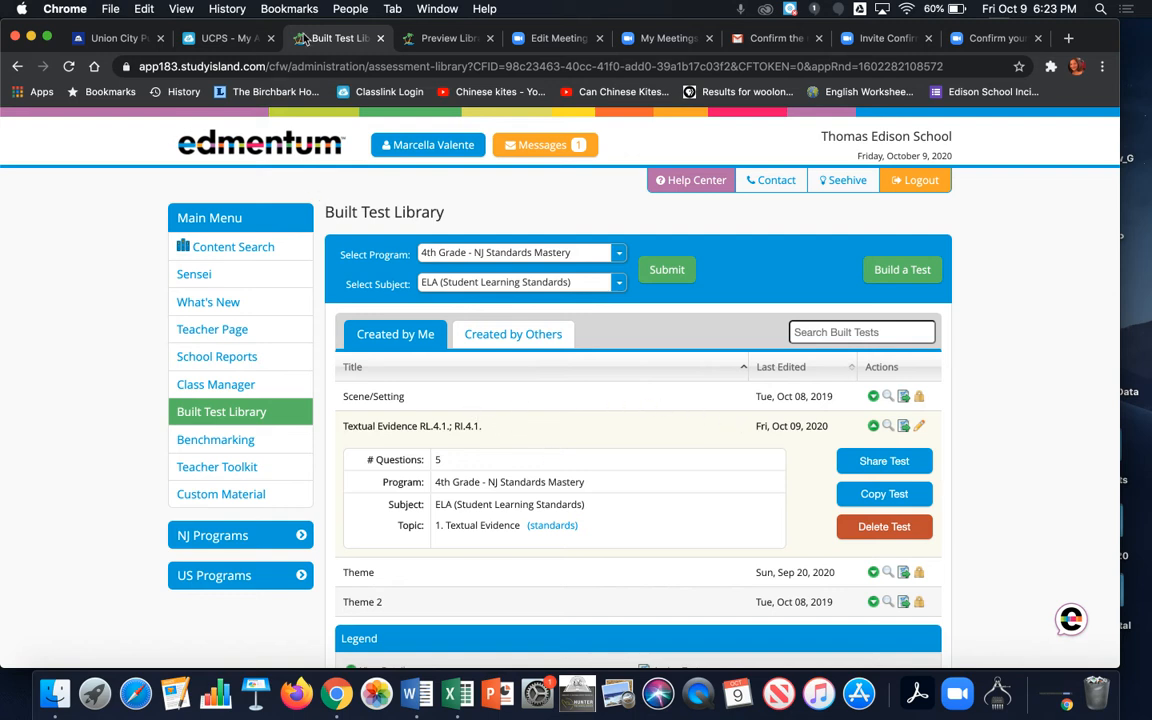
left_click(920, 428)
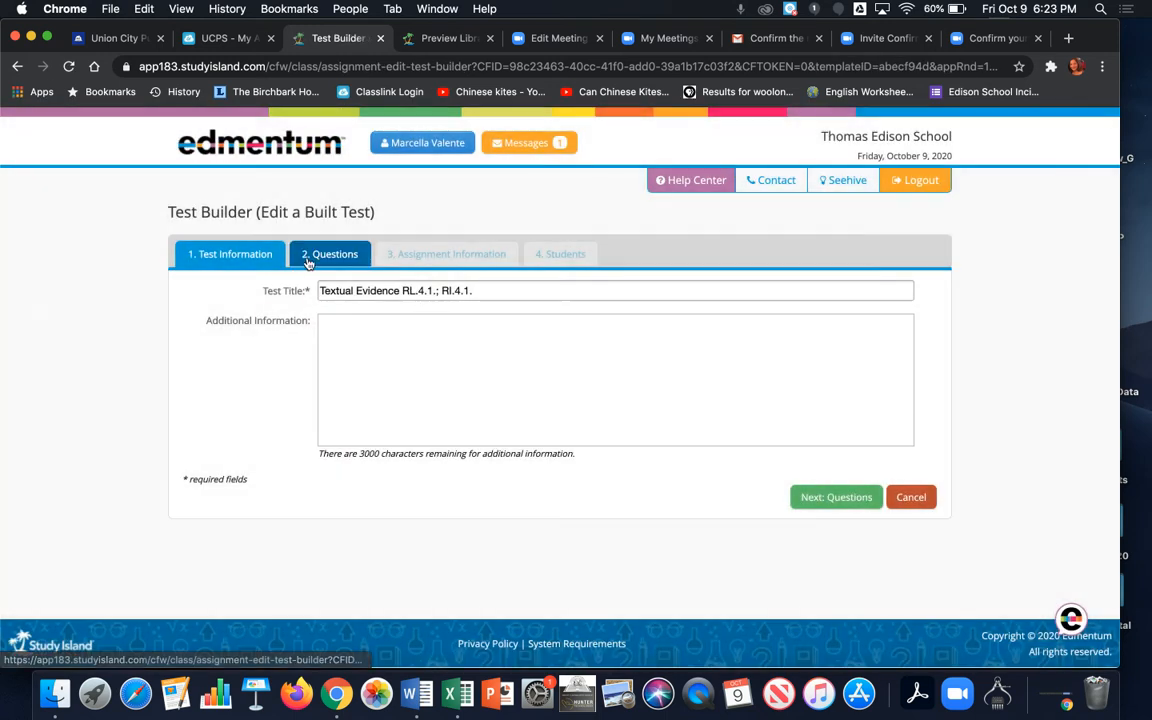
left_click(333, 257)
scroll(519, 488, "down", 3)
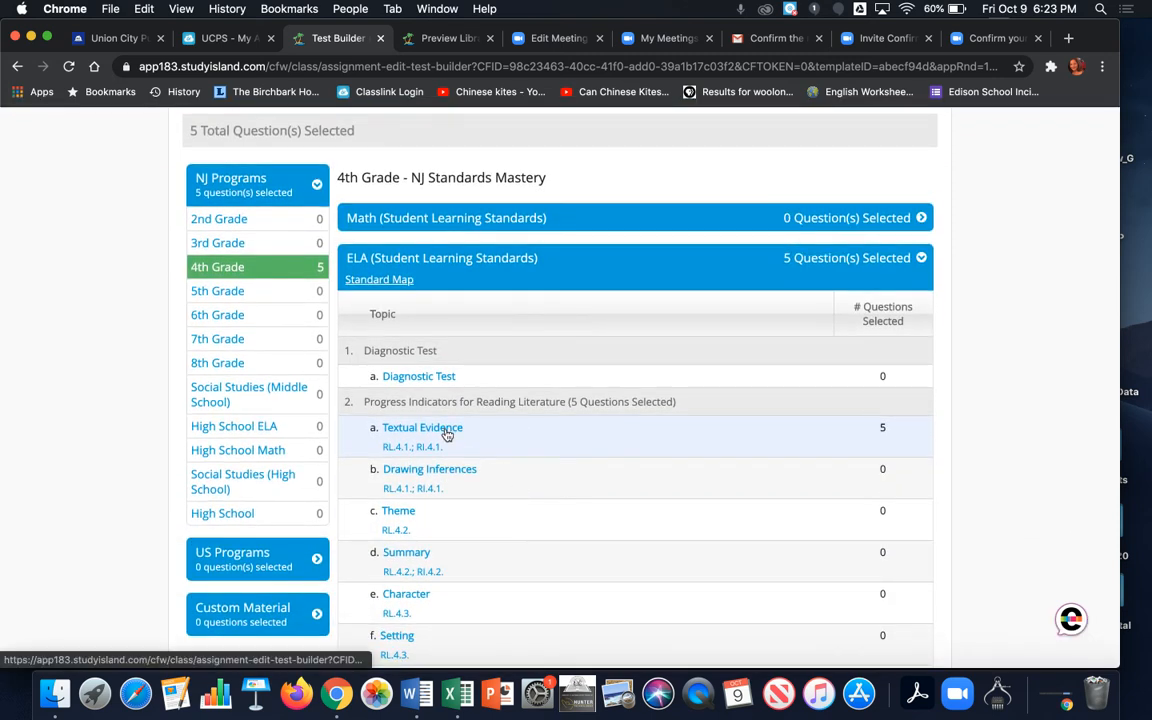
left_click(447, 433)
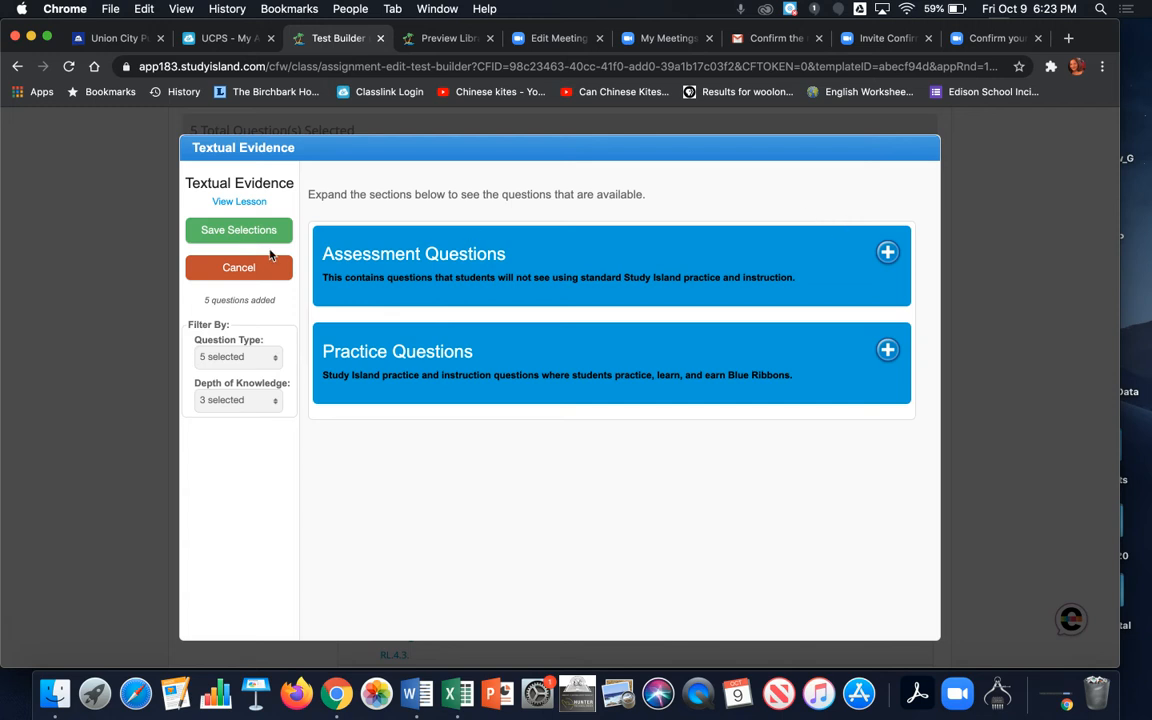
scroll(753, 329, "down", 3)
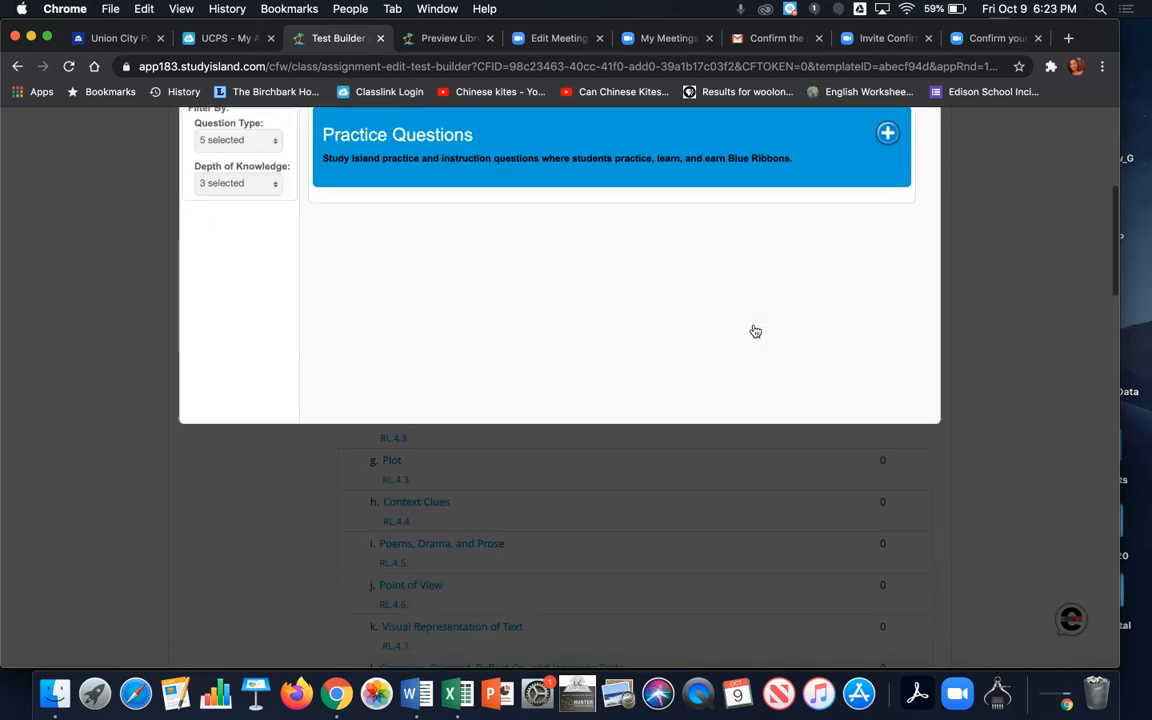
scroll(753, 329, "up", 5)
left_click(248, 383)
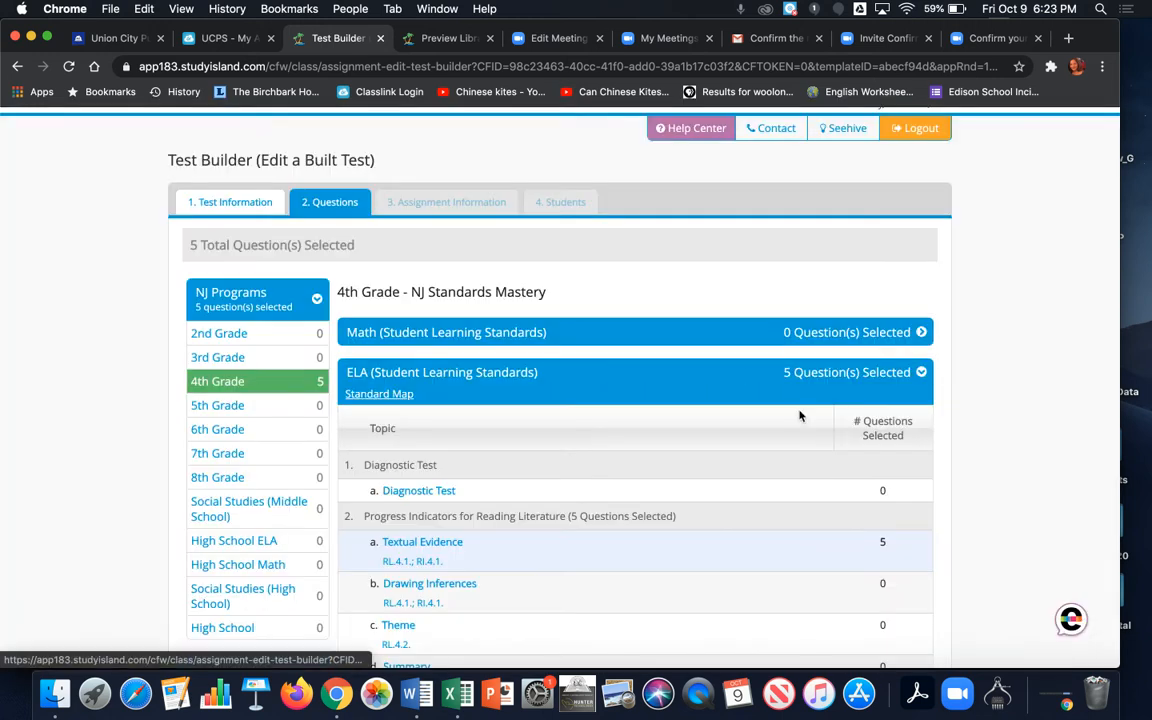
- Expand the Assessment Questions for Textual Evidence and remove Question 2 on "Pressing the Right Keys" from the test
left_click(432, 545)
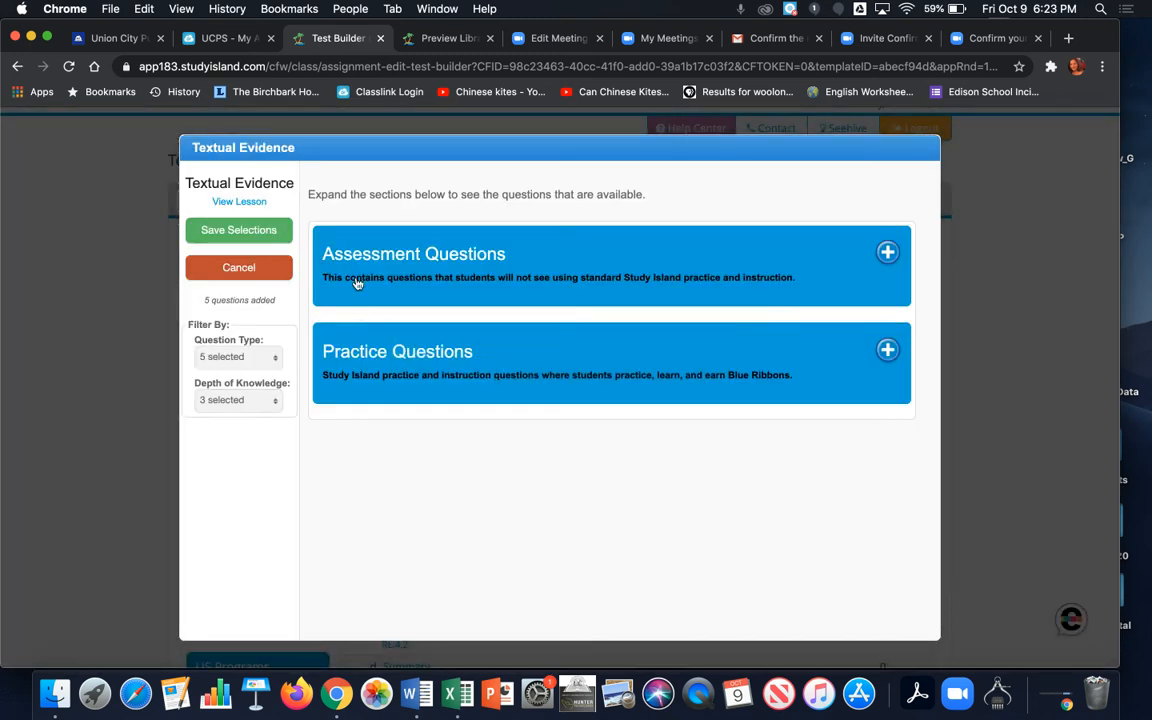
left_click(383, 283)
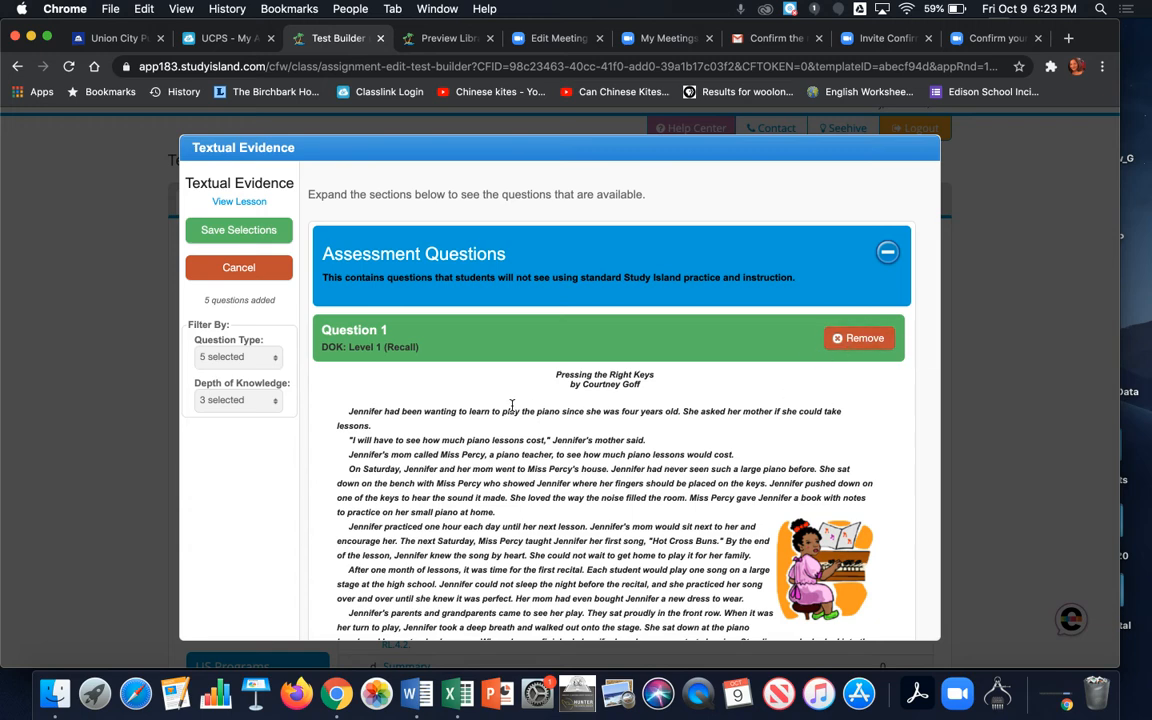
scroll(515, 398, "down", 8)
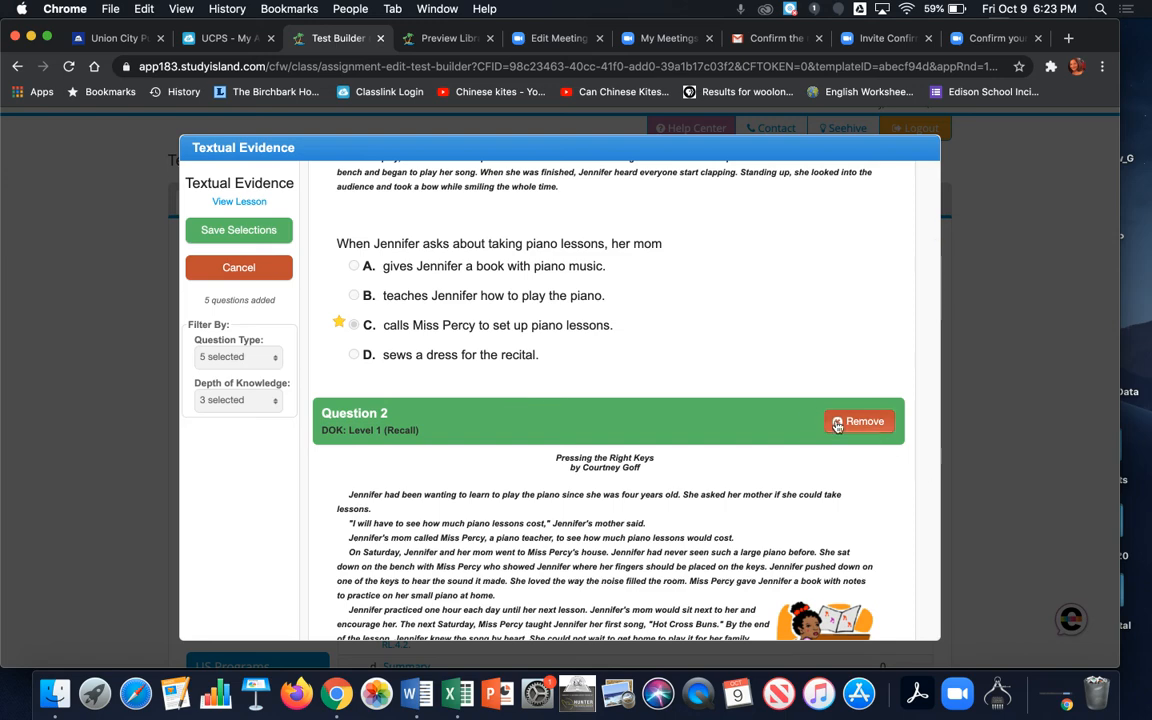
left_click(838, 424)
- Add assessment Question 4 on "New Neighbors" to the test and save the selections
scroll(837, 423, "down", 10)
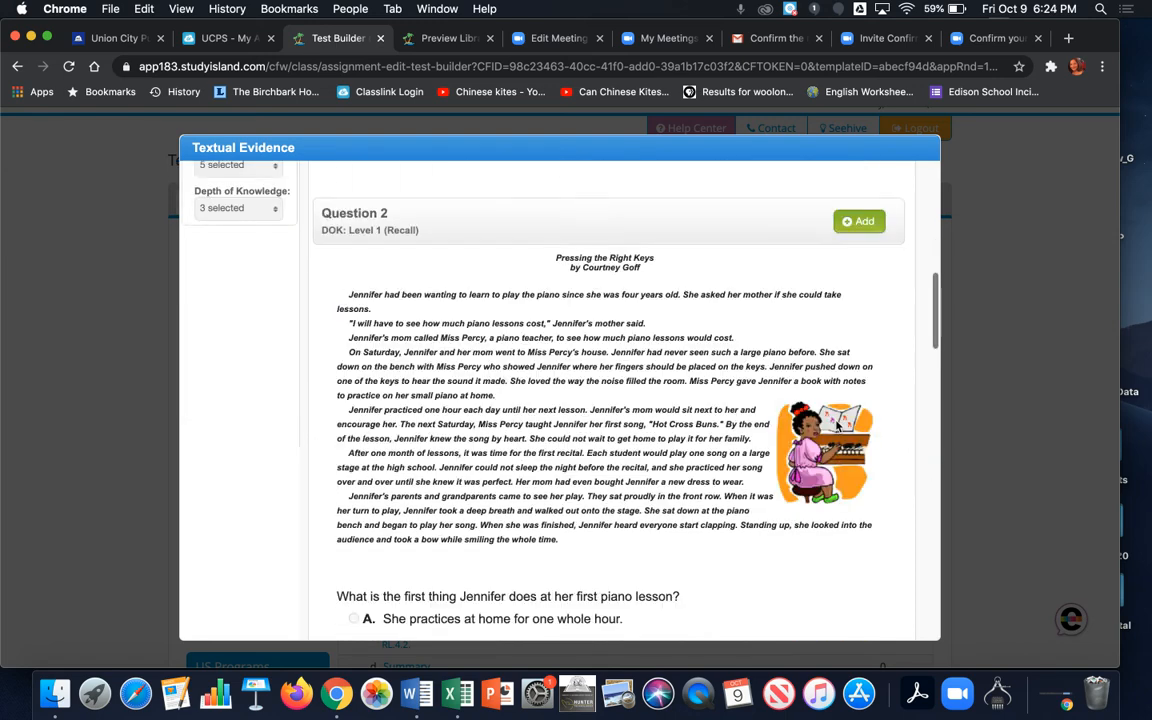
scroll(835, 423, "down", 10)
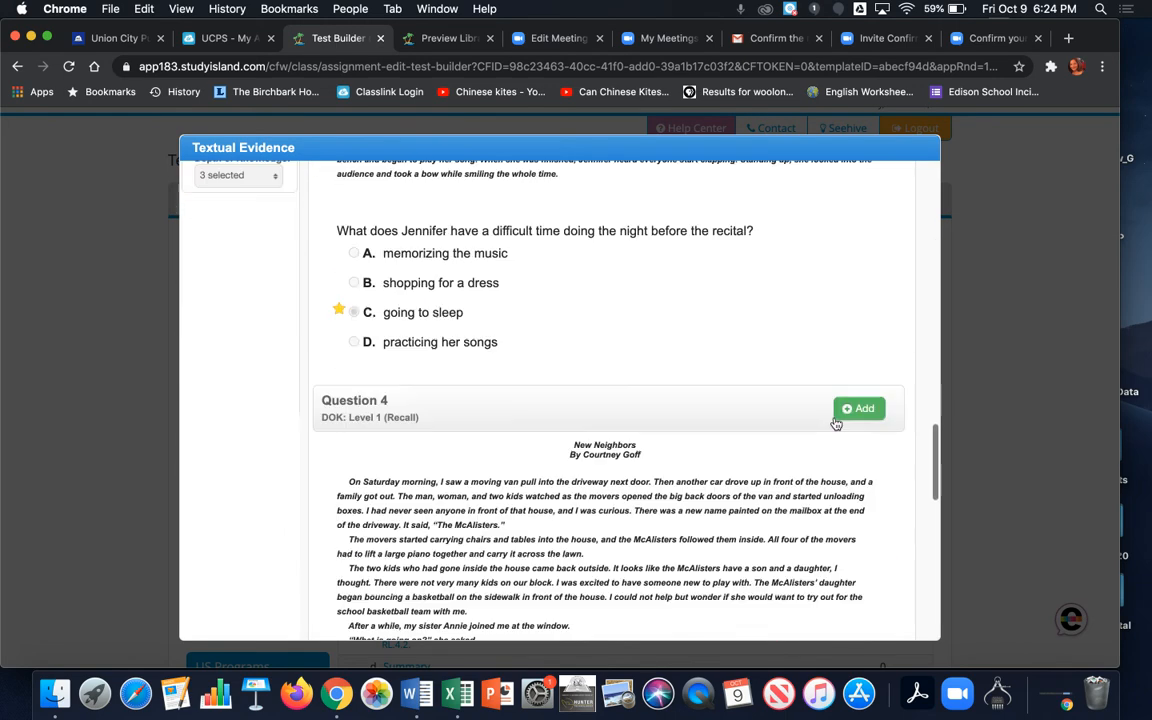
left_click(860, 319)
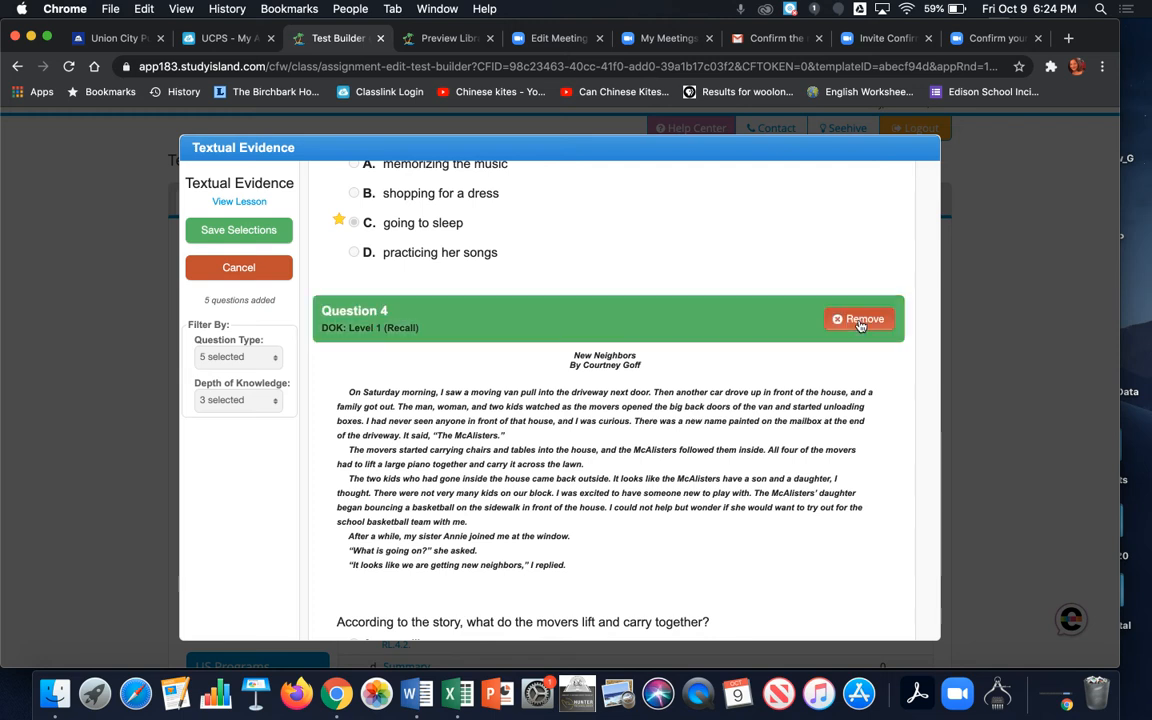
left_click(237, 232)
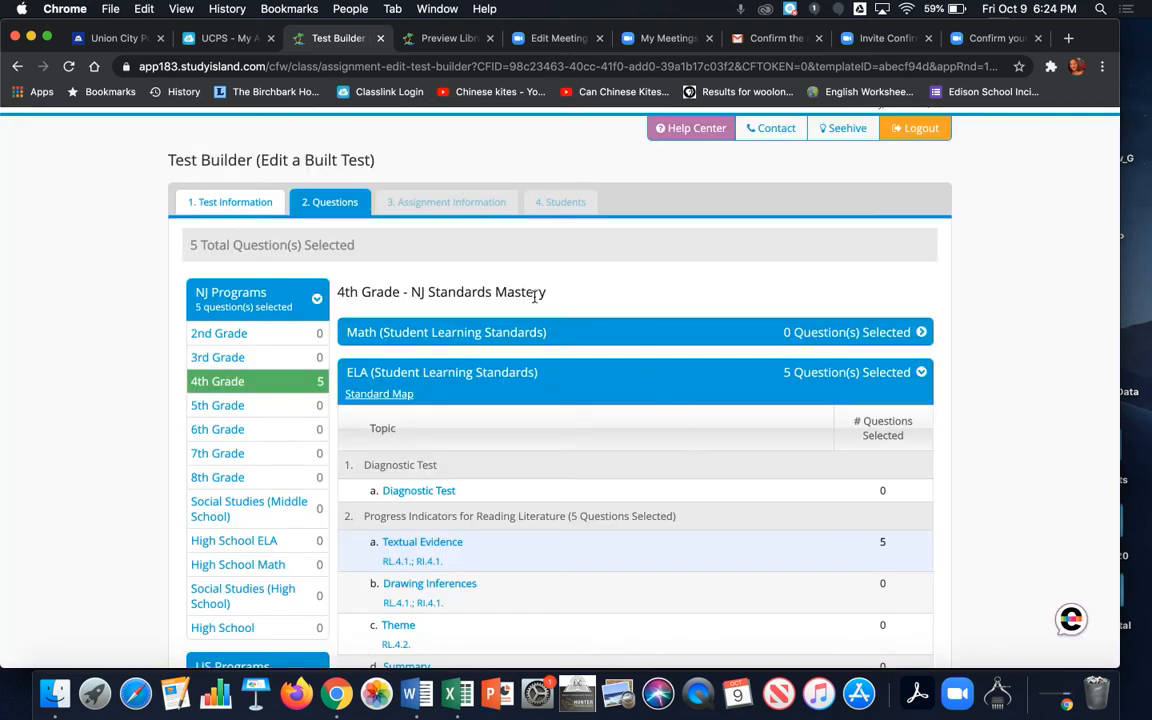
- Leave the test's question selection and return to the Built Test Library
scroll(535, 296, "down", 15)
scroll(535, 300, "down", 4)
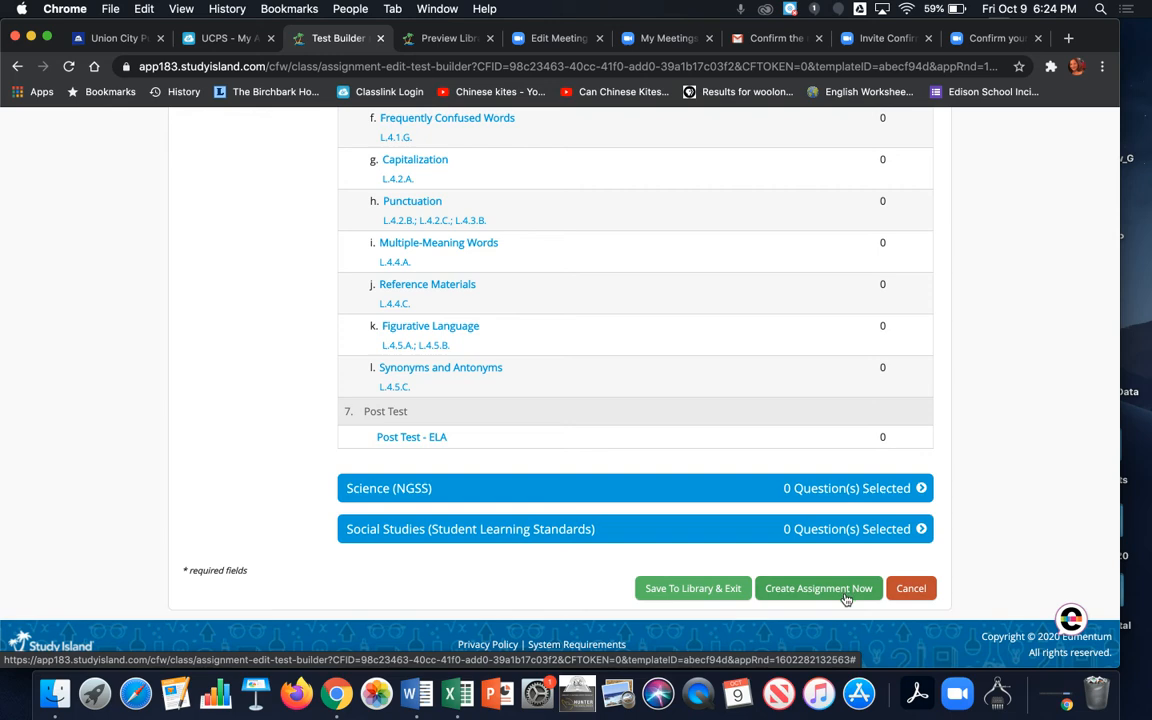
scroll(845, 598, "up", 15)
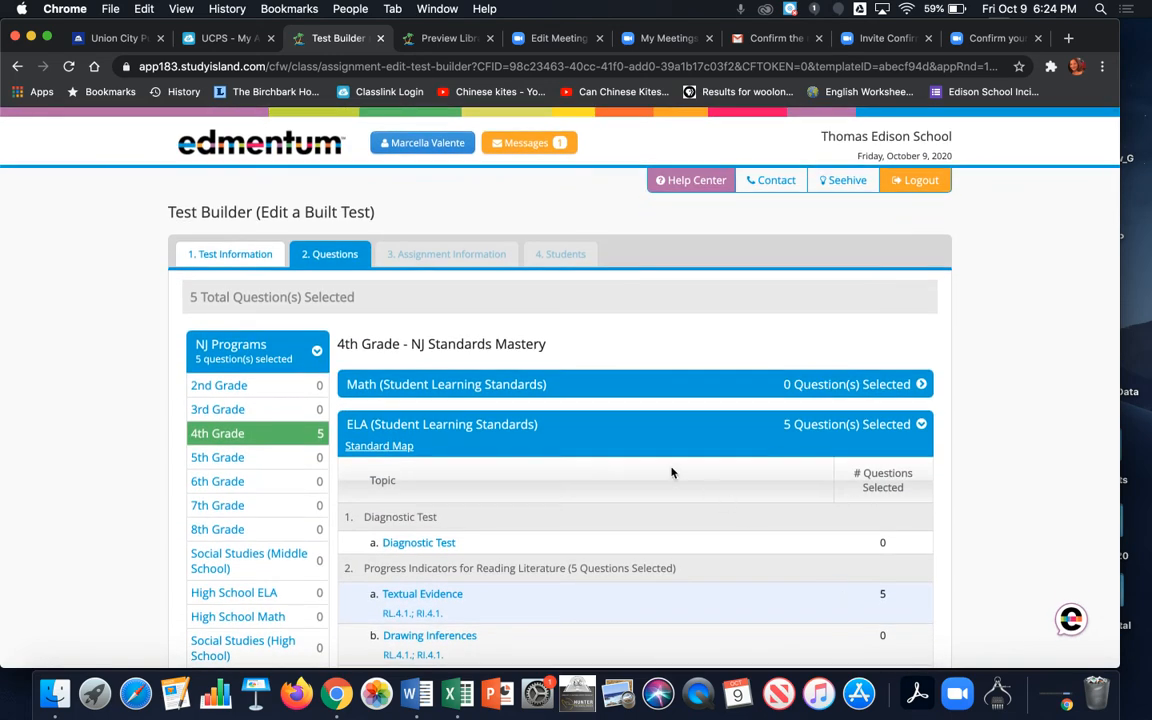
left_click(17, 68)
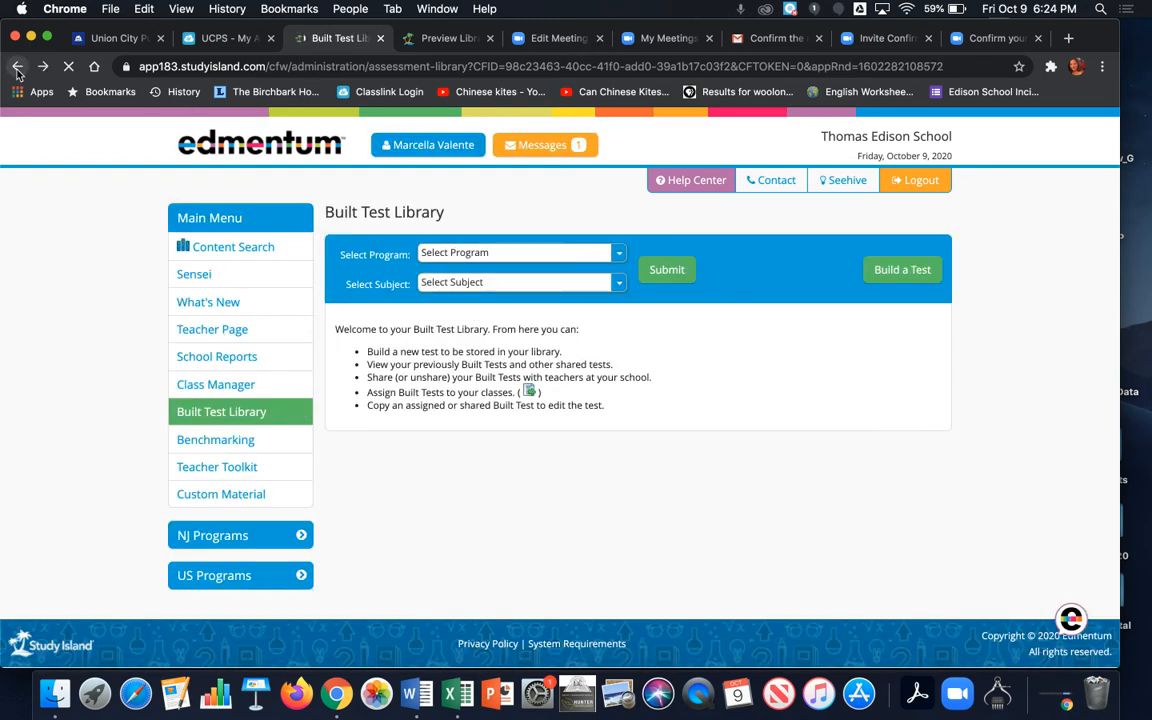
left_click(490, 257)
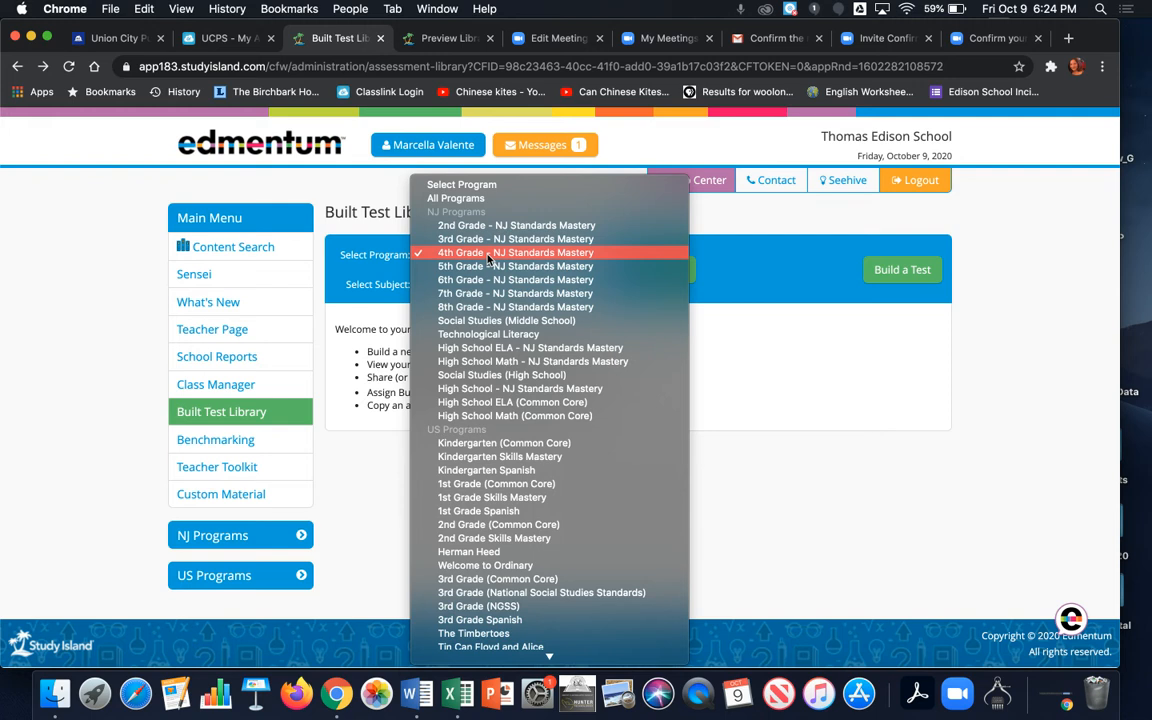
left_click(461, 184)
left_click(440, 284)
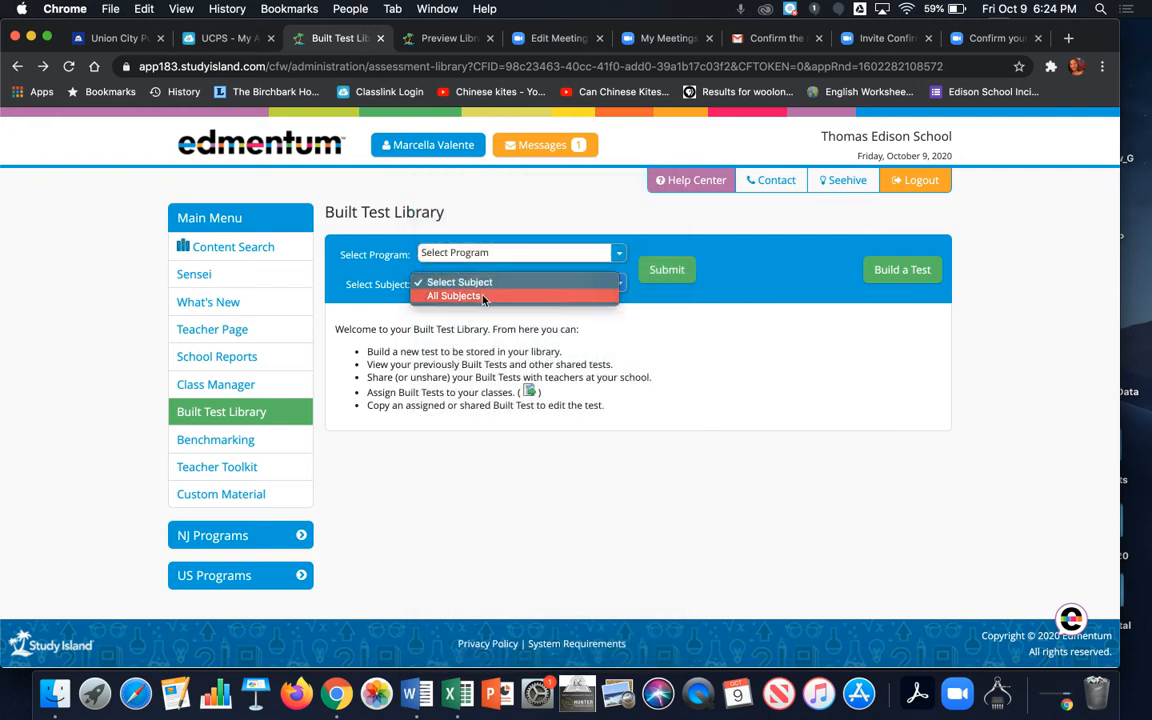
left_click(477, 297)
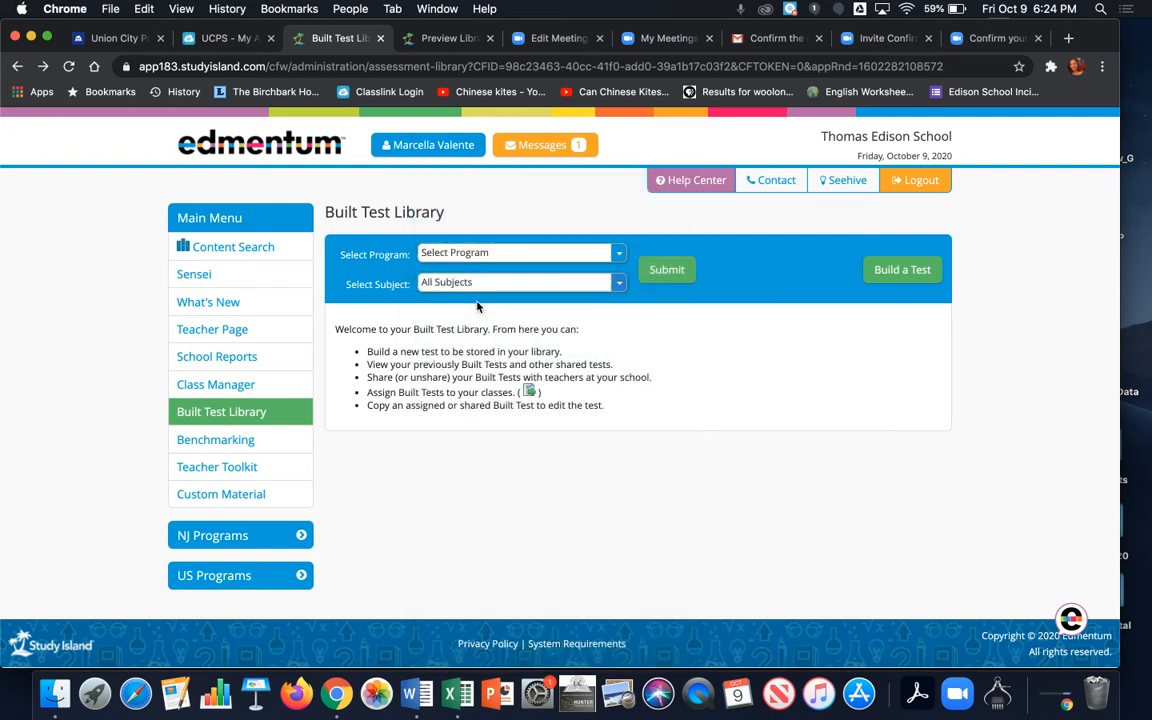
left_click(469, 257)
left_click(469, 257)
left_click(469, 256)
left_click(465, 240)
- List the built tests for the program 4th Grade - NJ Standards Mastery and the subject ELA (Student Learning Standards)
left_click(465, 249)
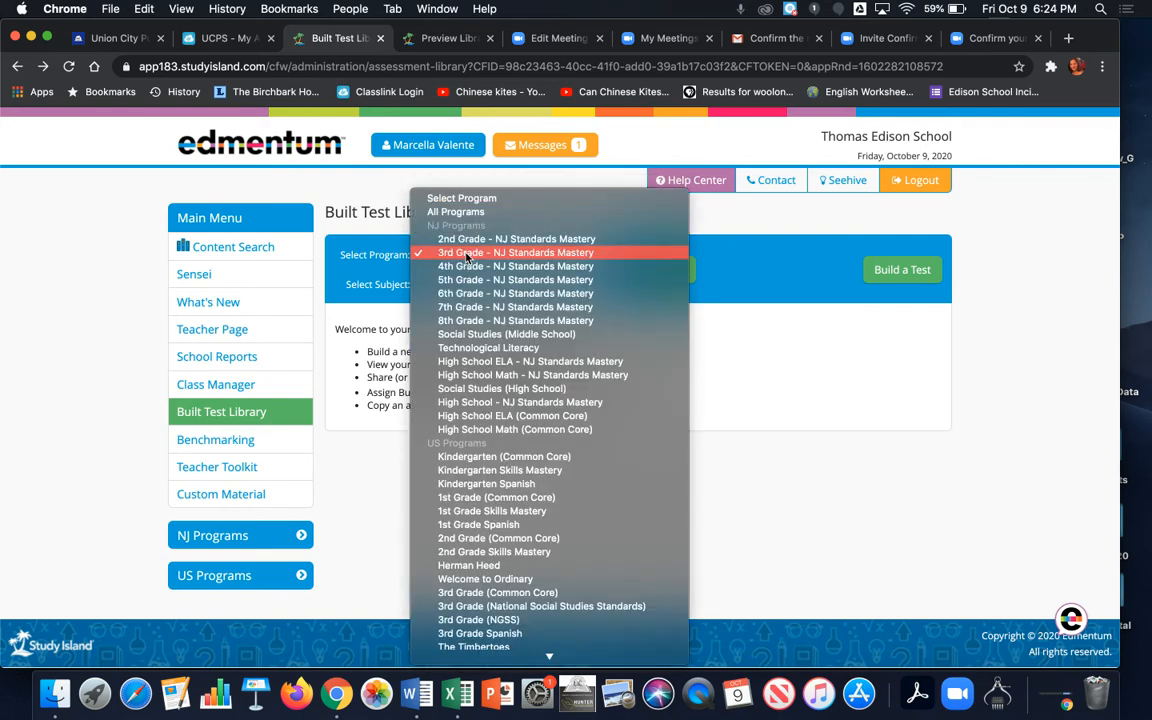
left_click(465, 262)
left_click(465, 282)
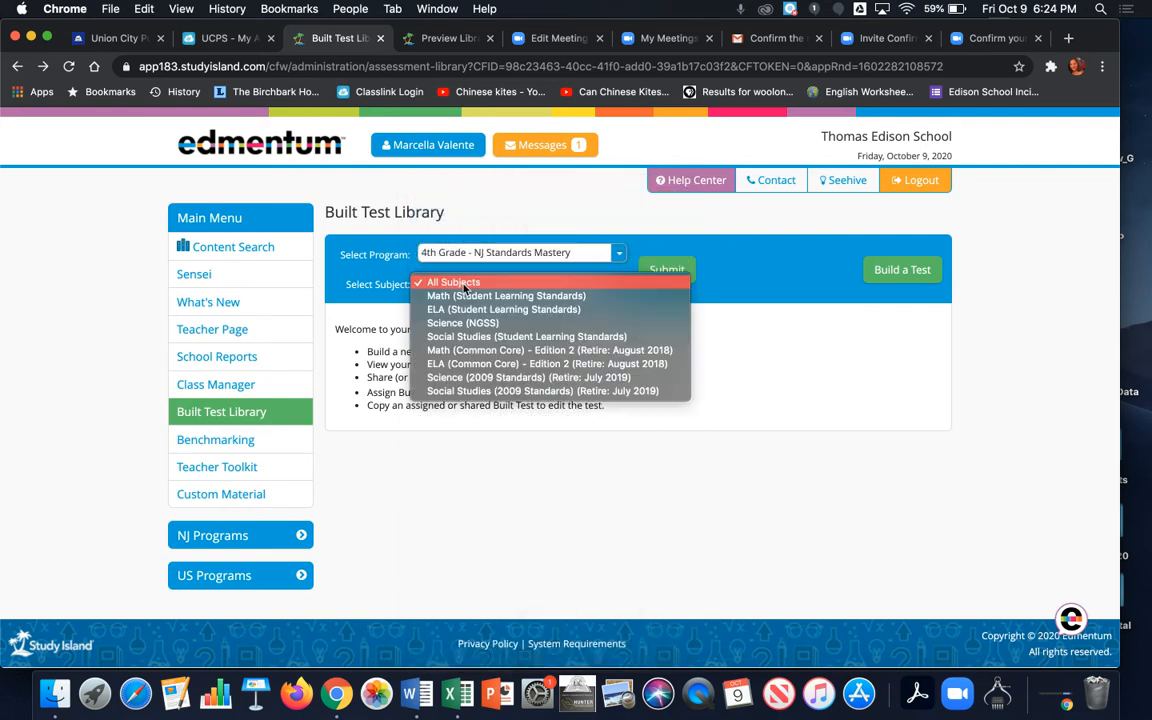
left_click(460, 306)
left_click(667, 272)
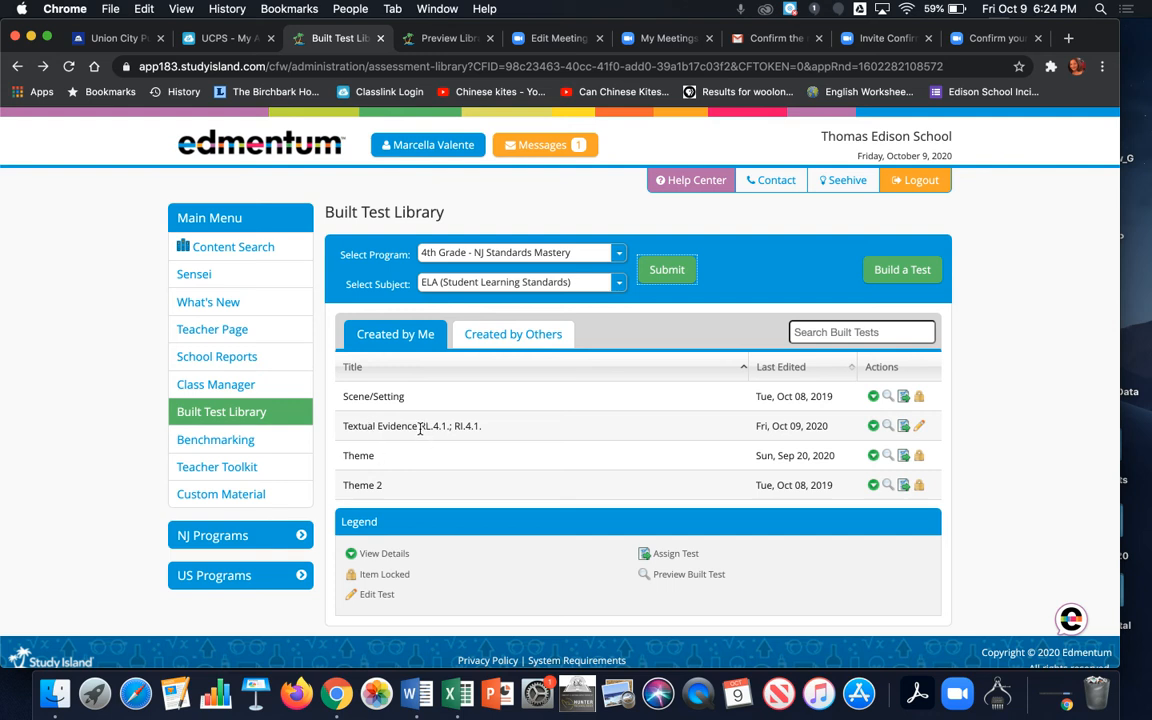
- Assign the "Textual Evidence RL.4.1.; RI.4.1." test as a Built Test and proceed through its questions to the assignment information
left_click(904, 427)
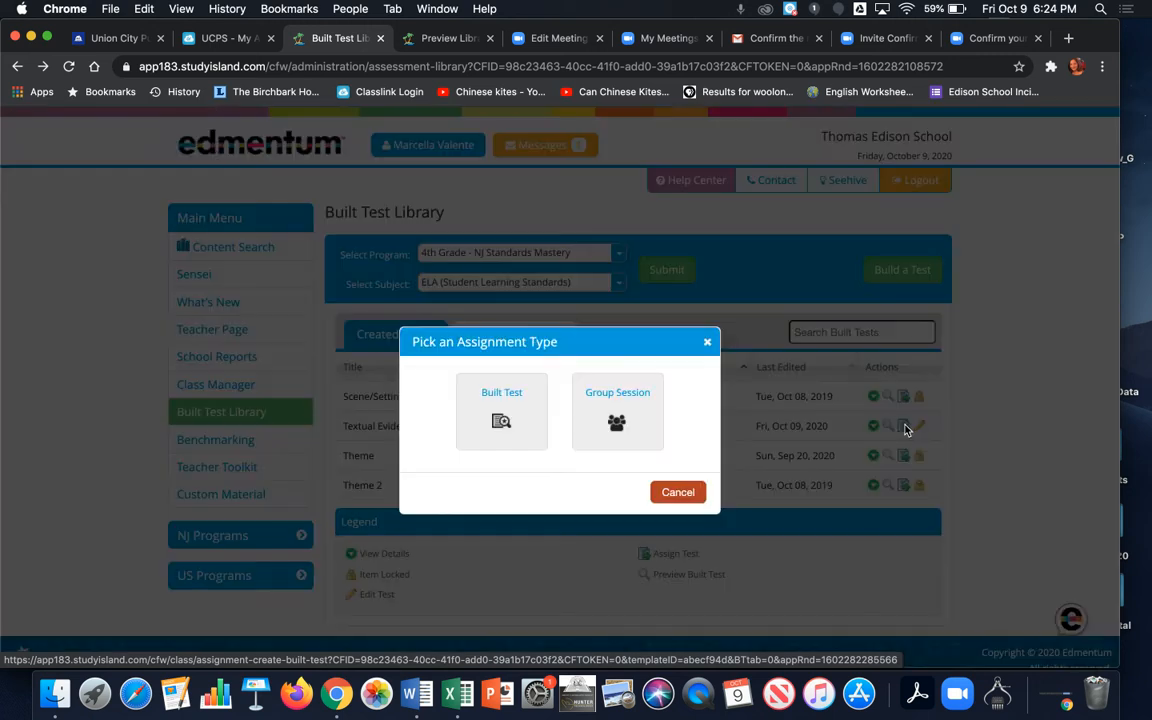
left_click(490, 420)
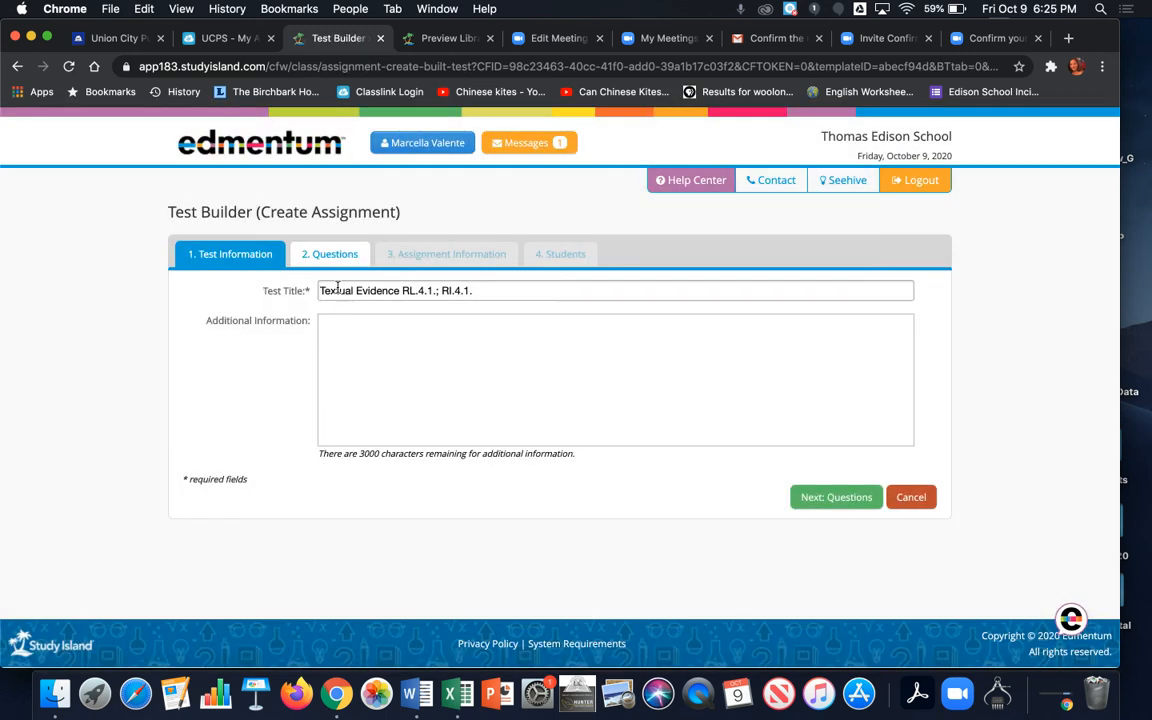
left_click(323, 255)
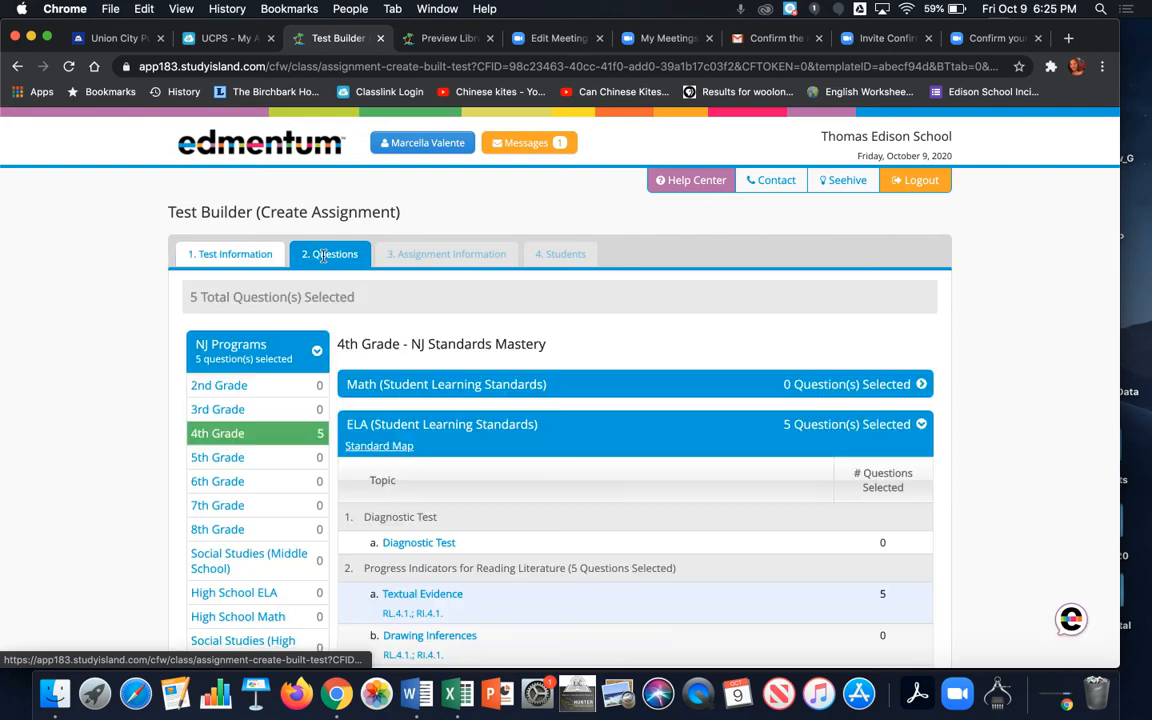
scroll(566, 424, "down", 4)
scroll(566, 424, "up", 4)
scroll(450, 258, "down", 20)
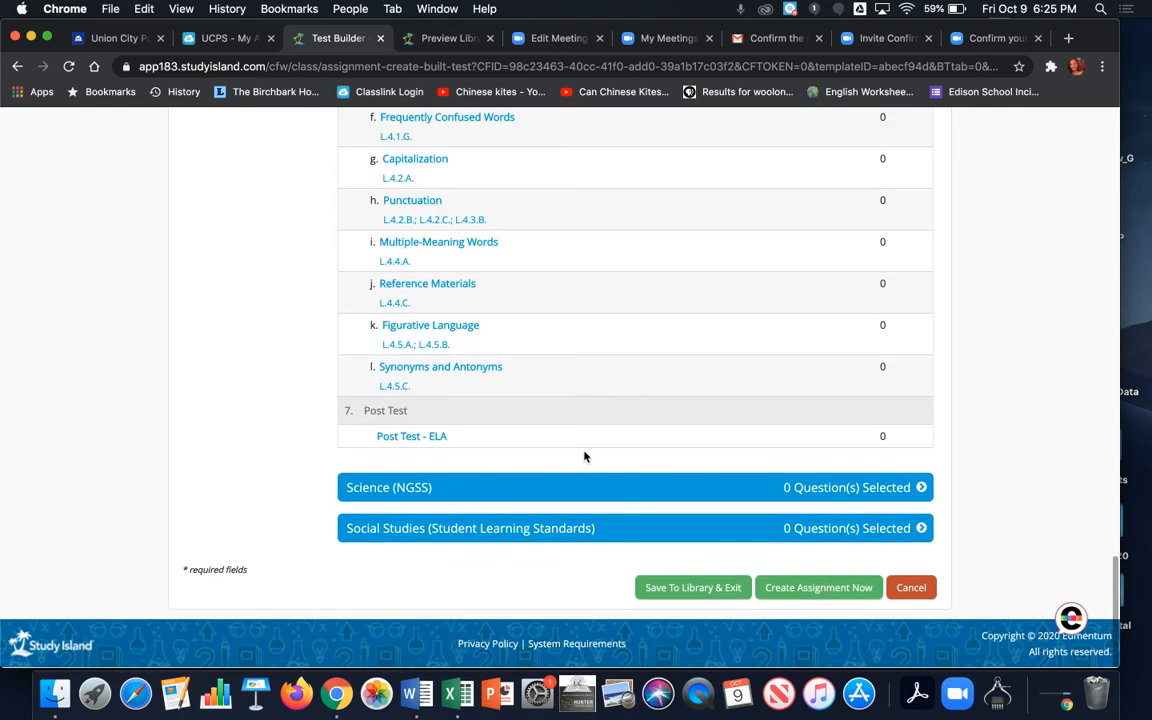
left_click(816, 592)
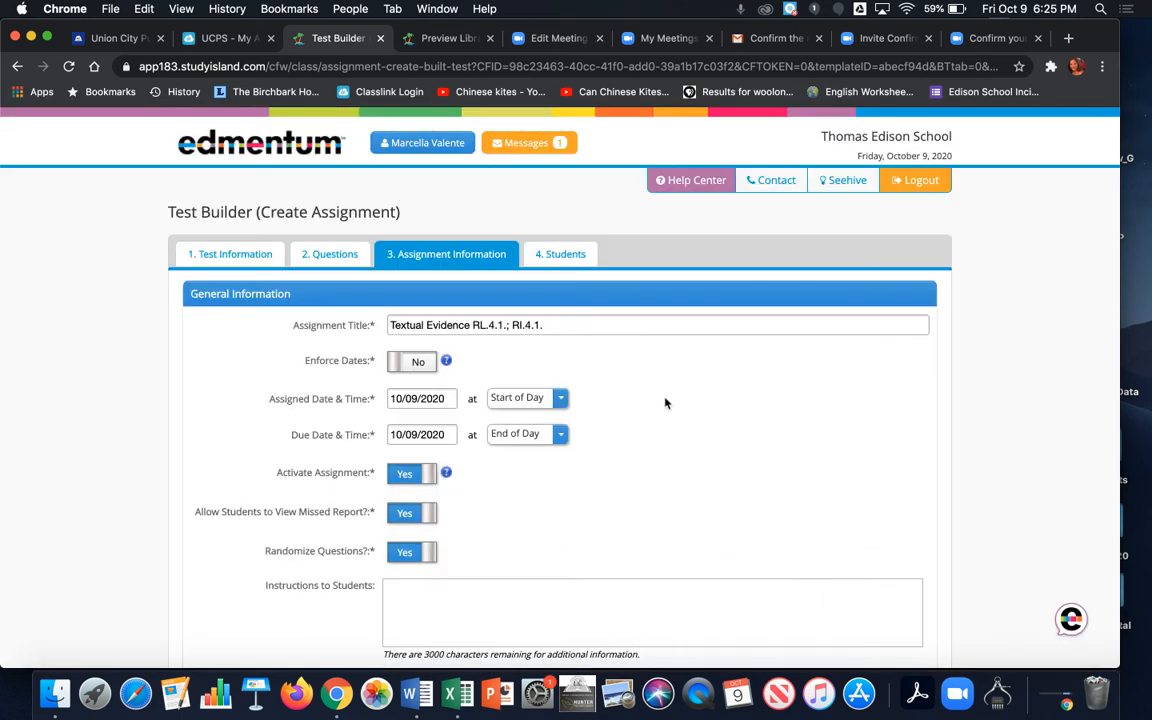
- Look over the assignment settings, read the Enforce Dates explanation and turn Enforce Dates on
scroll(658, 413, "down", 3)
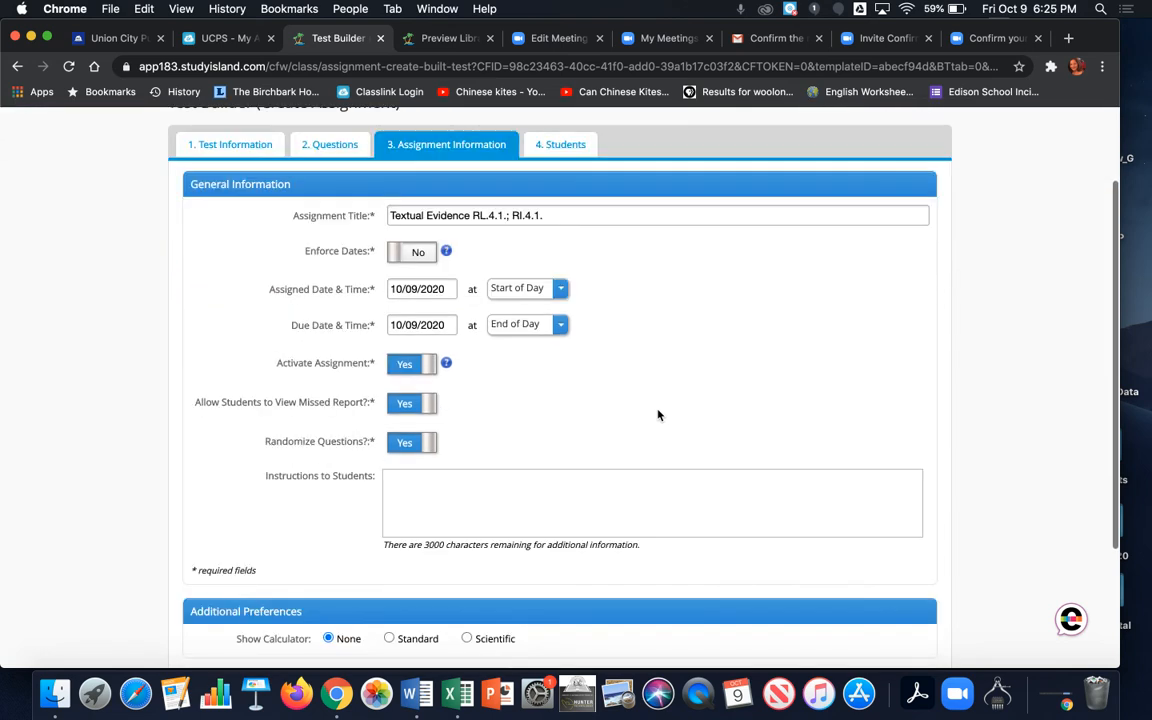
scroll(658, 415, "down", 3)
scroll(658, 415, "up", 2)
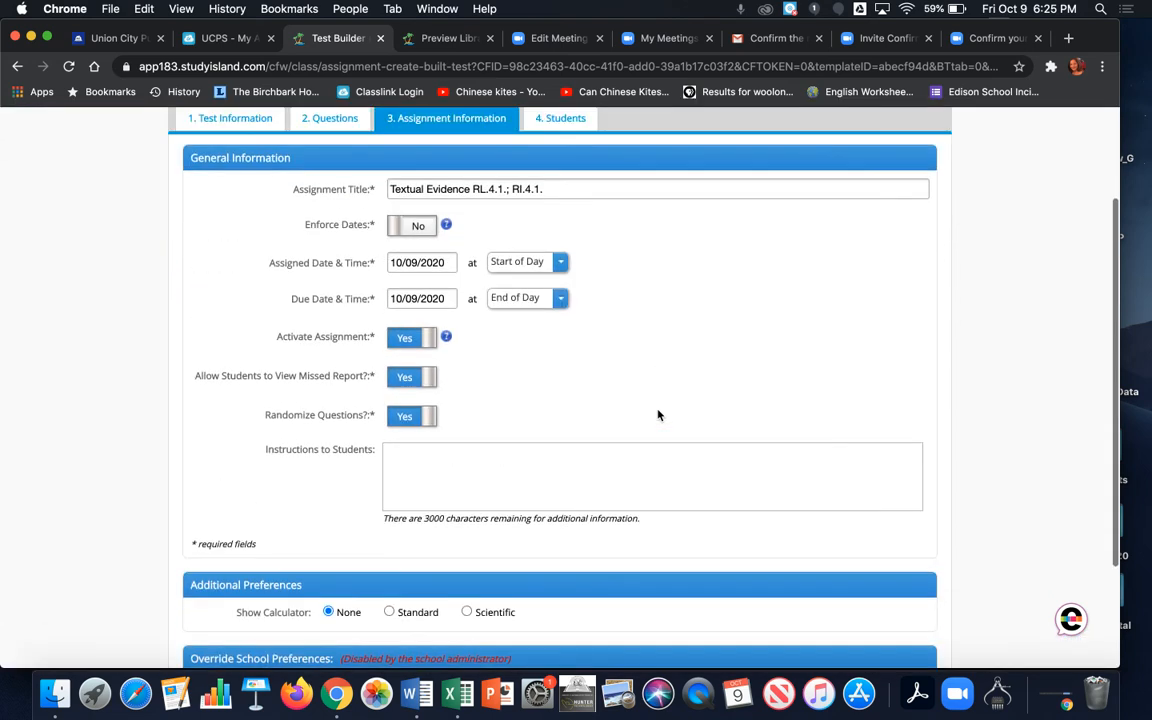
scroll(658, 415, "up", 1)
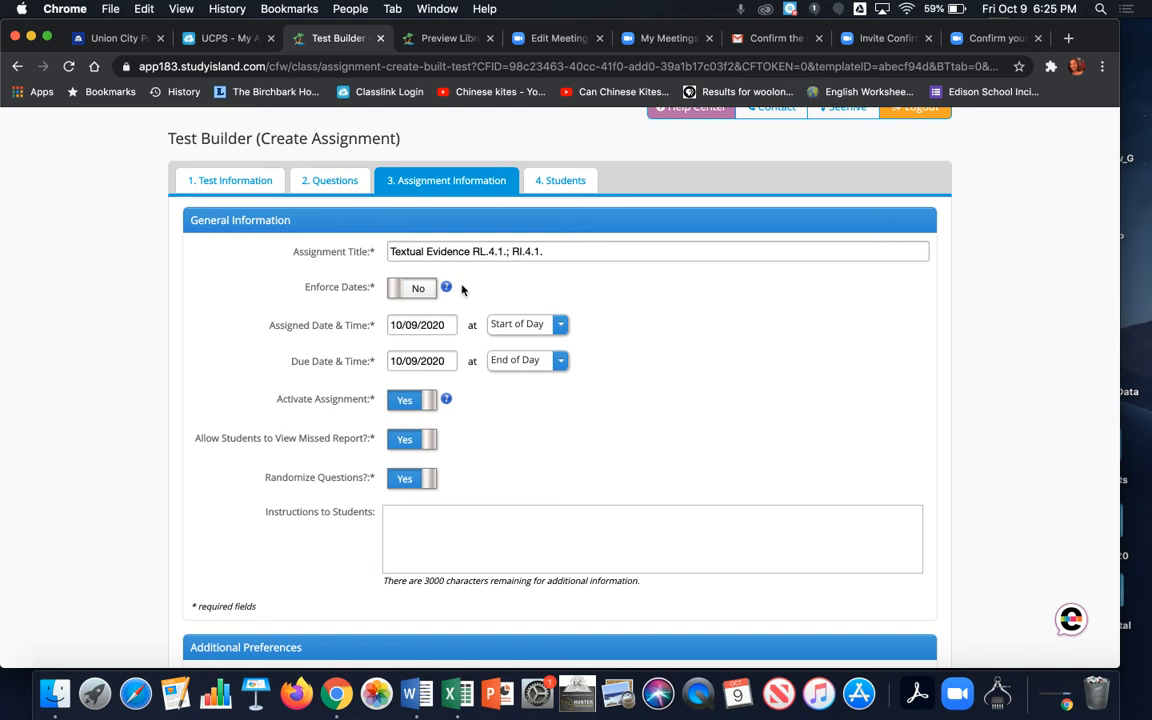
mouse_move(448, 293)
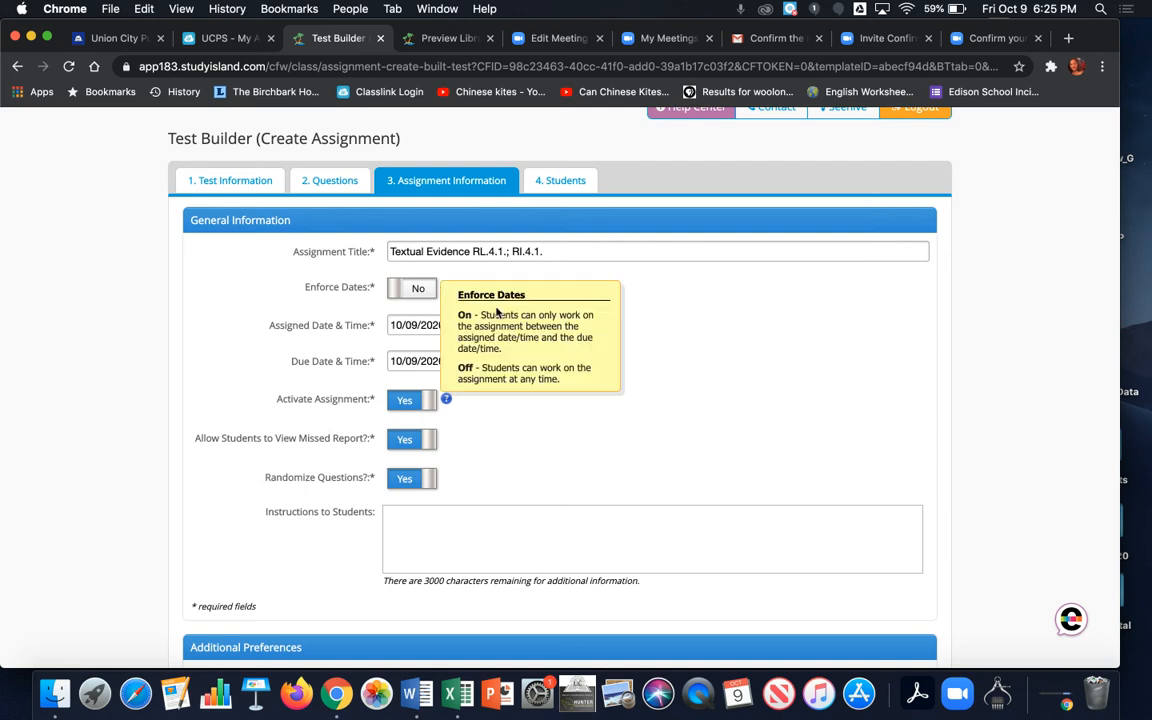
left_click(411, 291)
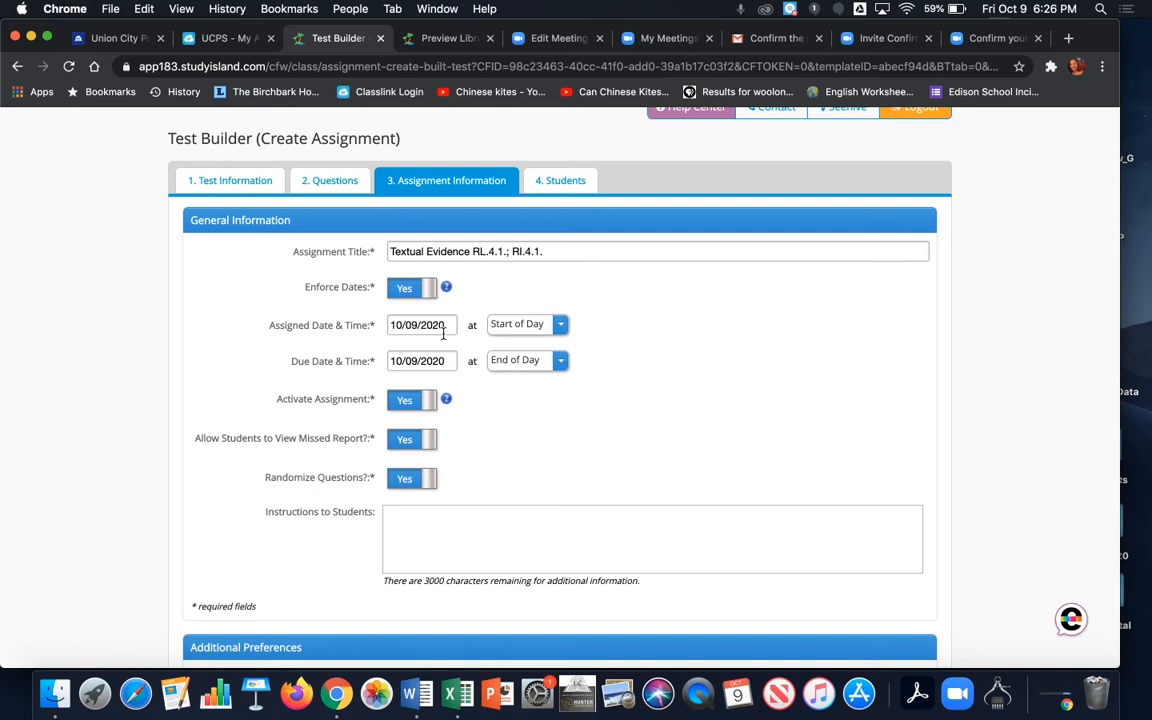
- Set the assigned date and time to 10/12/2020 at 8:00 AM
left_click(428, 325)
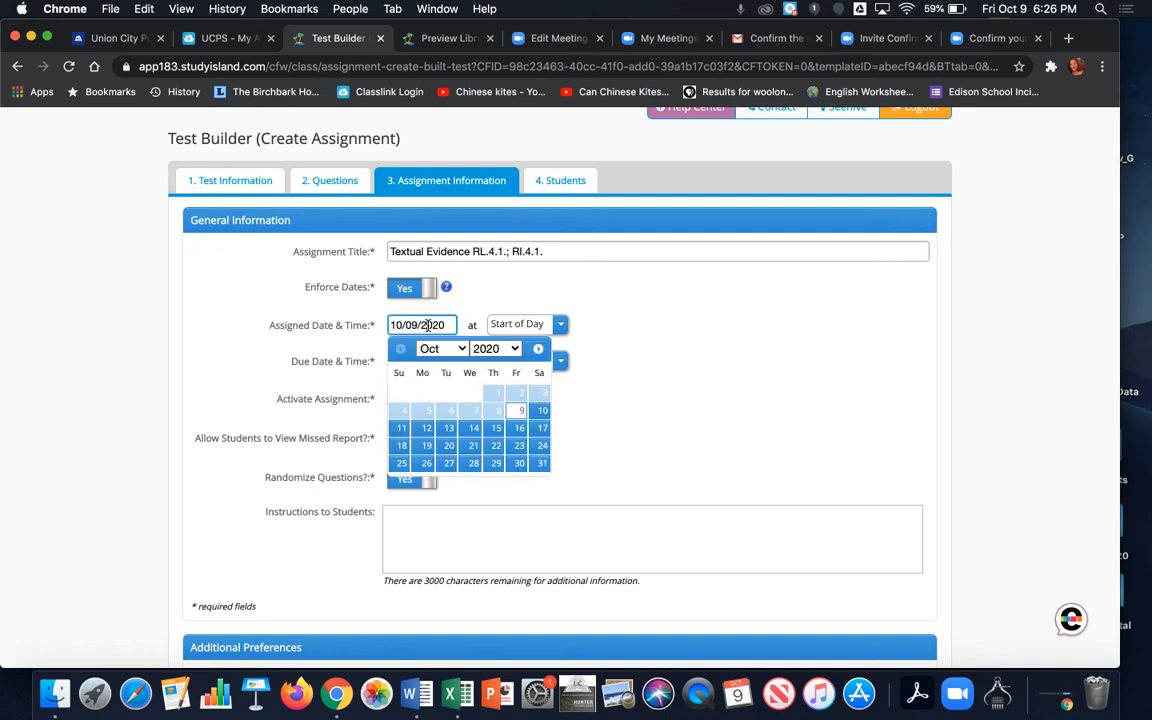
left_click(424, 430)
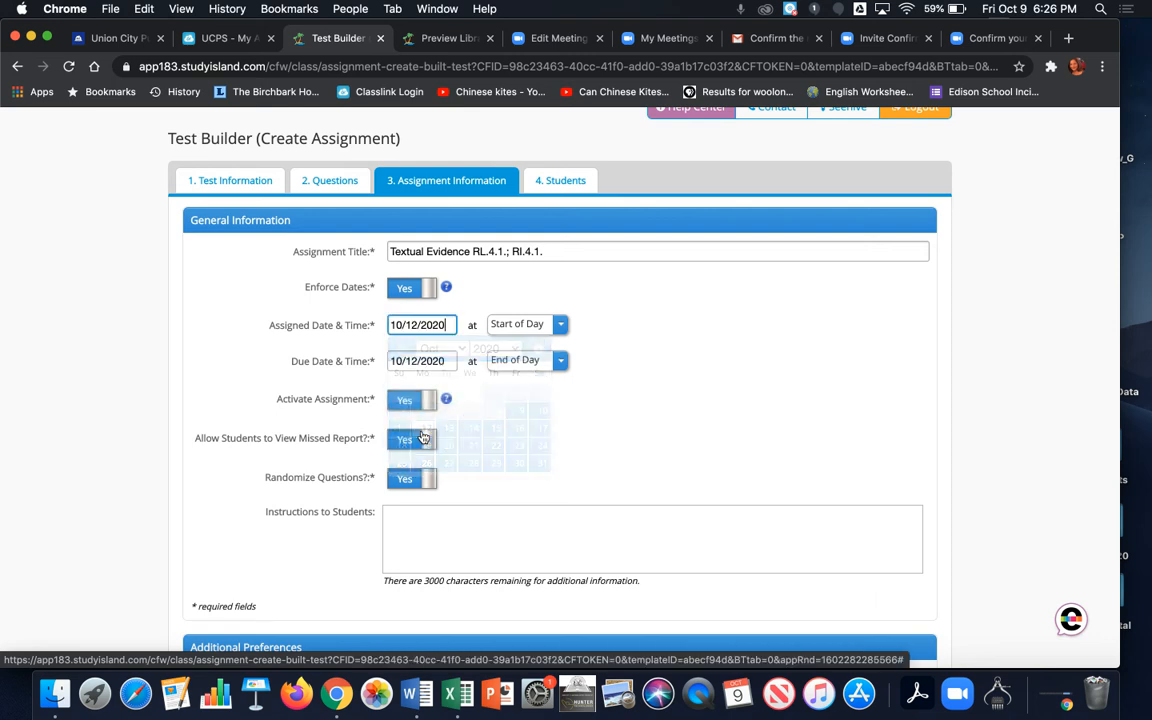
left_click(522, 327)
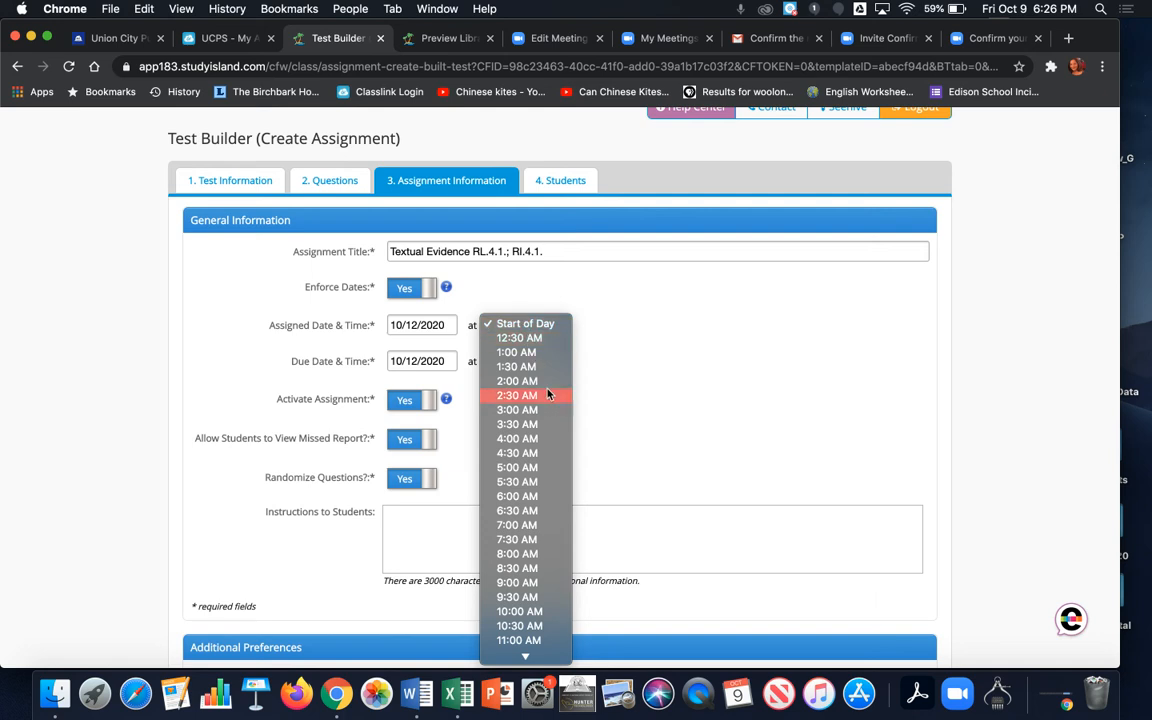
left_click(500, 553)
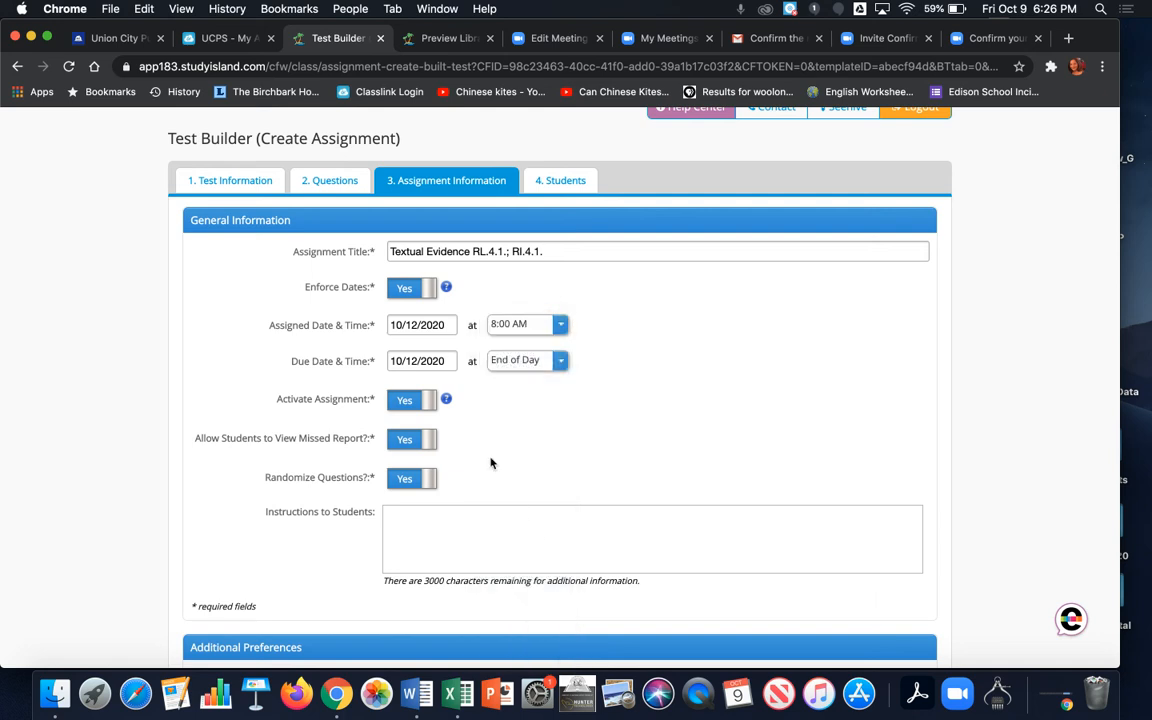
- Set the due date and time to 10/16/2020 at 3:00 PM and change the assigned date to 10/13/2020
left_click(424, 361)
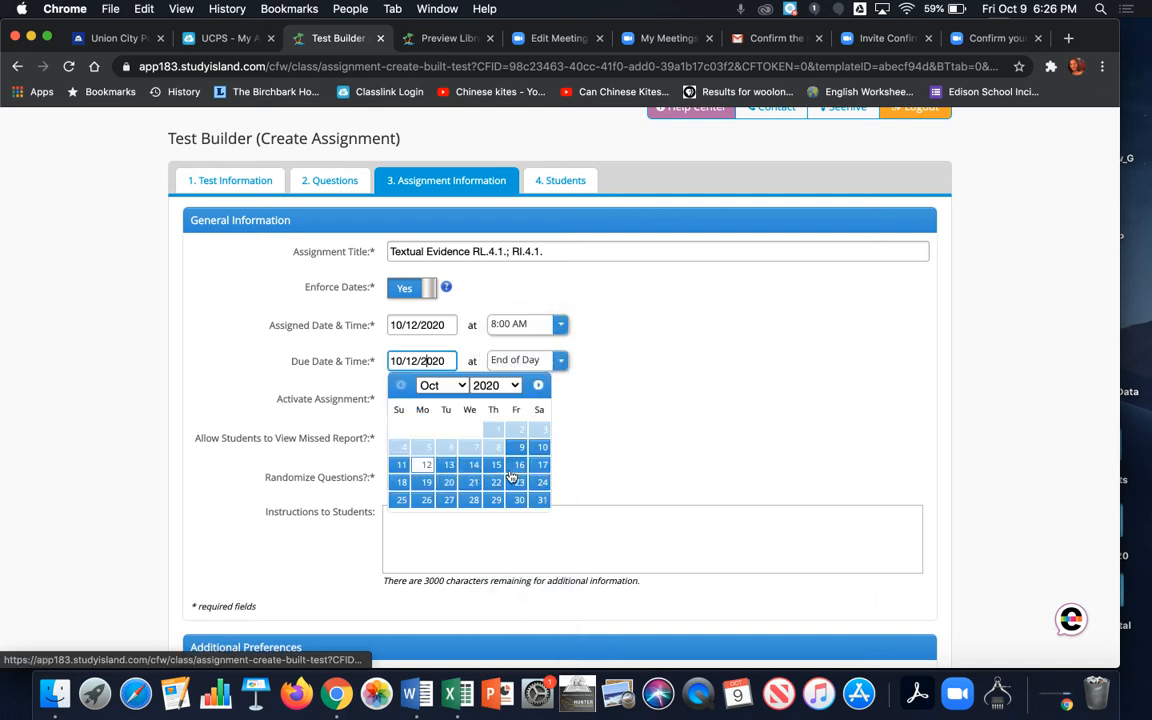
left_click(517, 465)
left_click(420, 324)
left_click(450, 429)
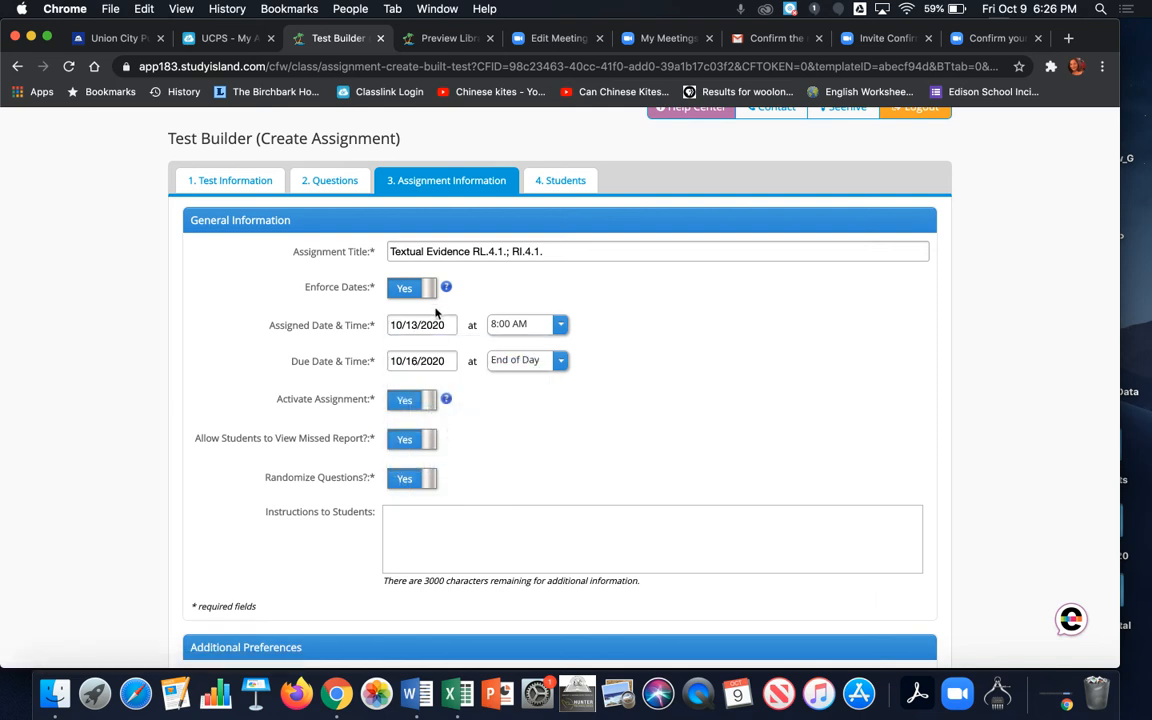
left_click(517, 368)
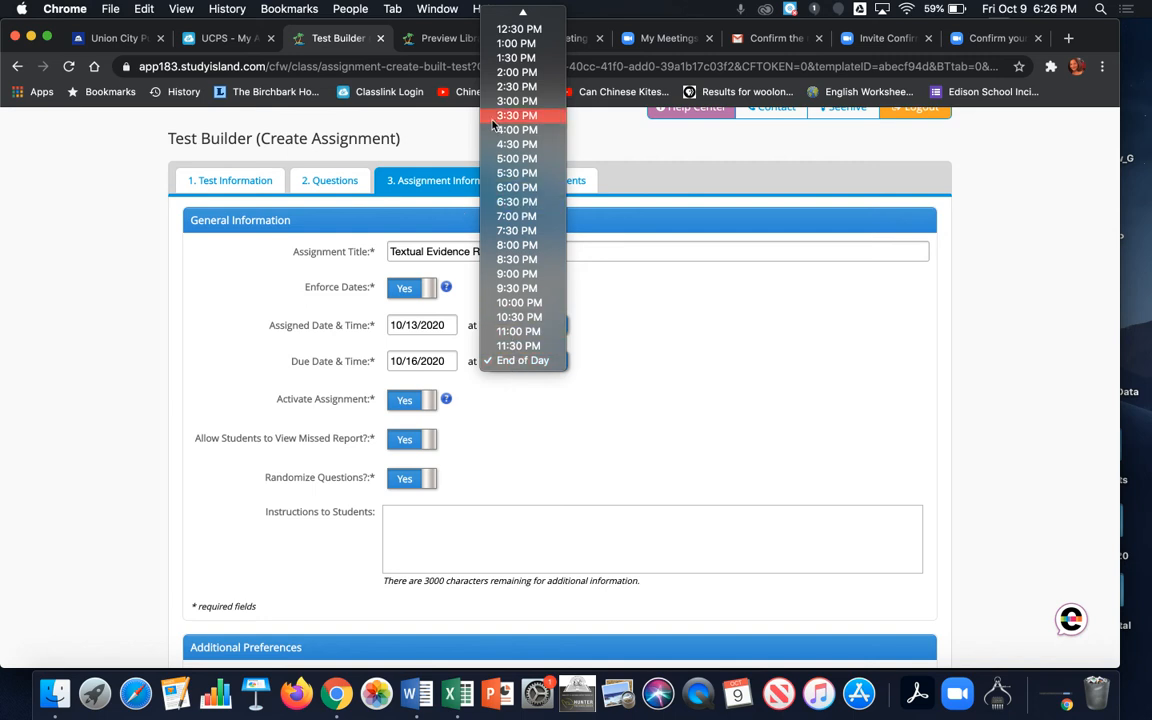
left_click(516, 101)
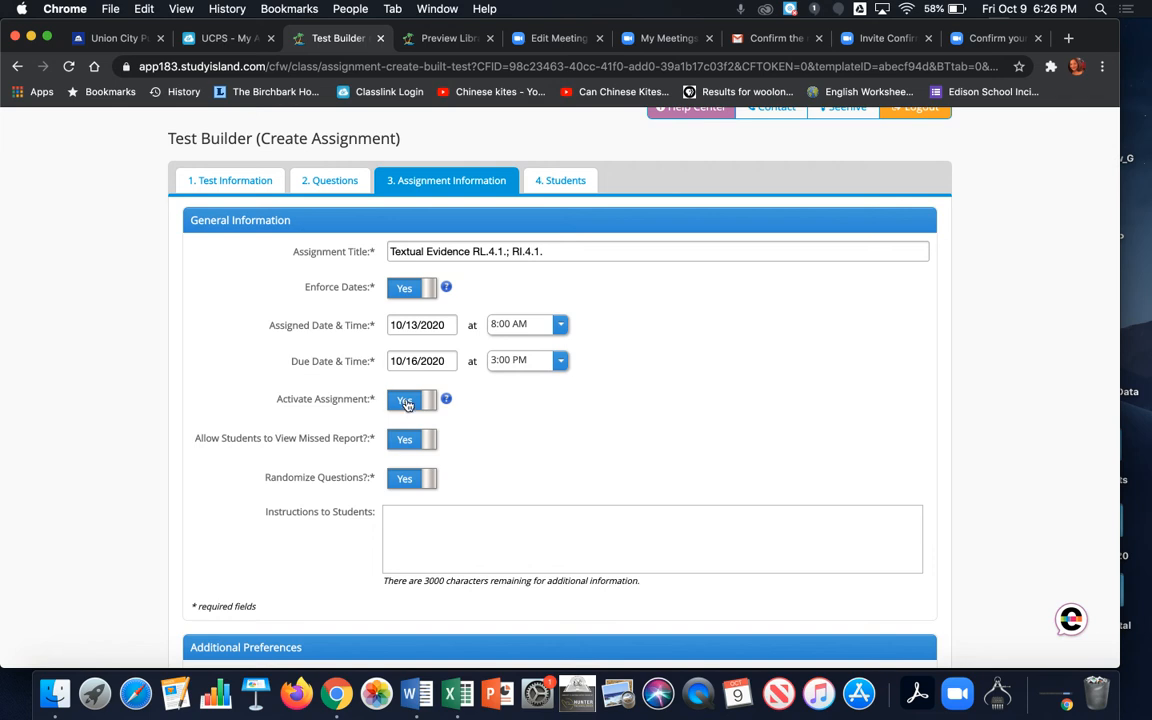
- Set both Enforce Dates and Activate Assignment to No for this assignment
mouse_move(447, 403)
left_click(426, 405)
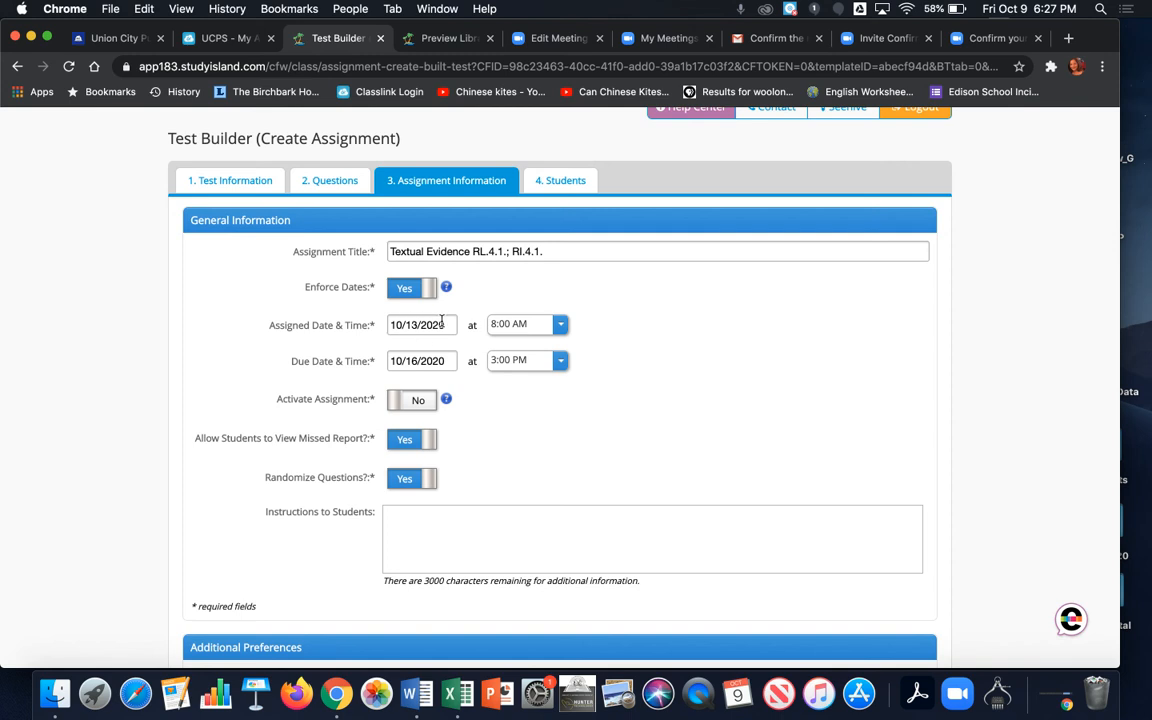
left_click(424, 412)
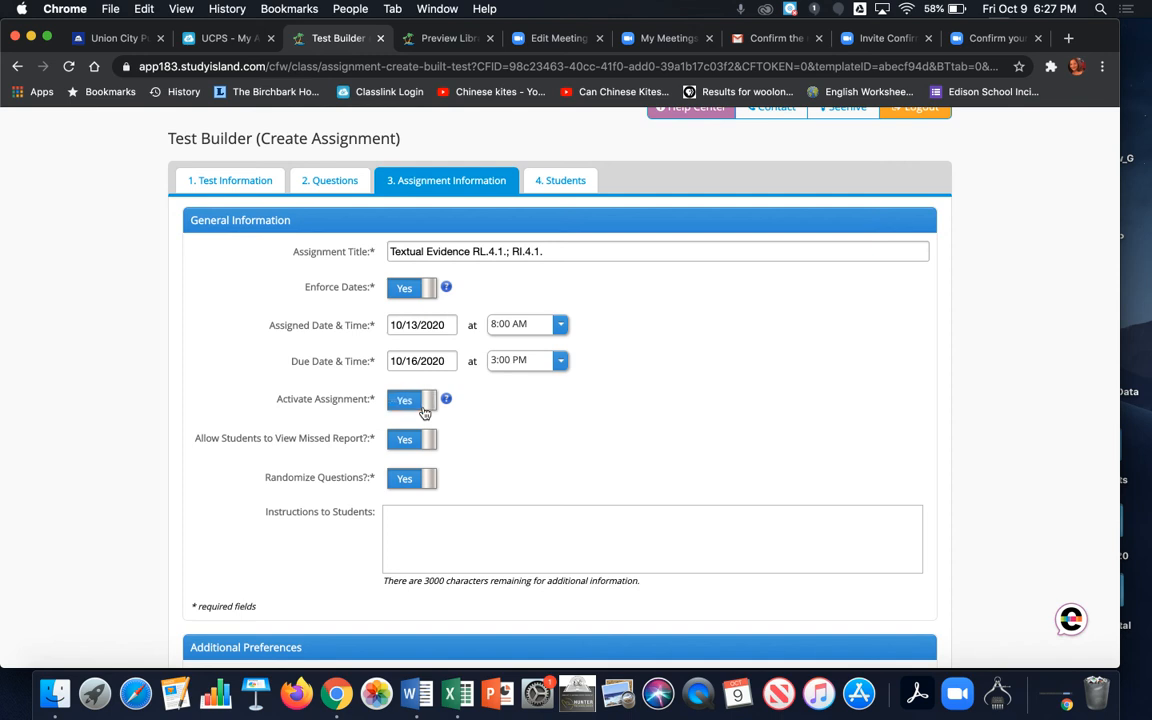
left_click(426, 288)
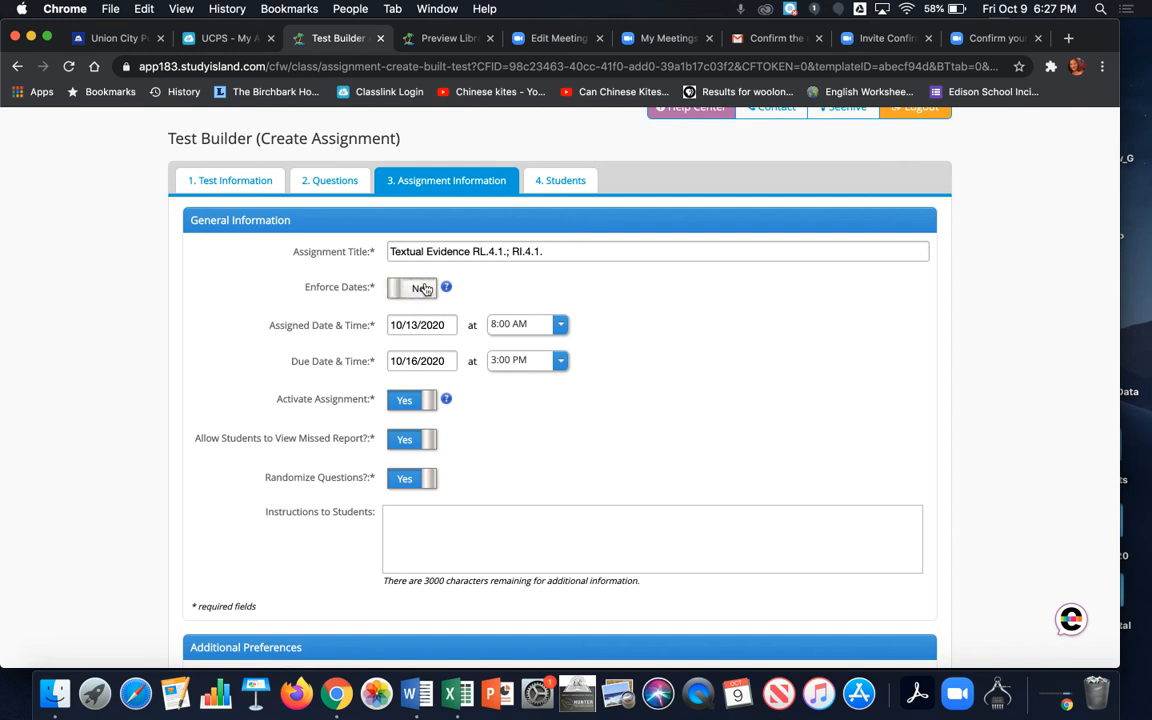
left_click(431, 402)
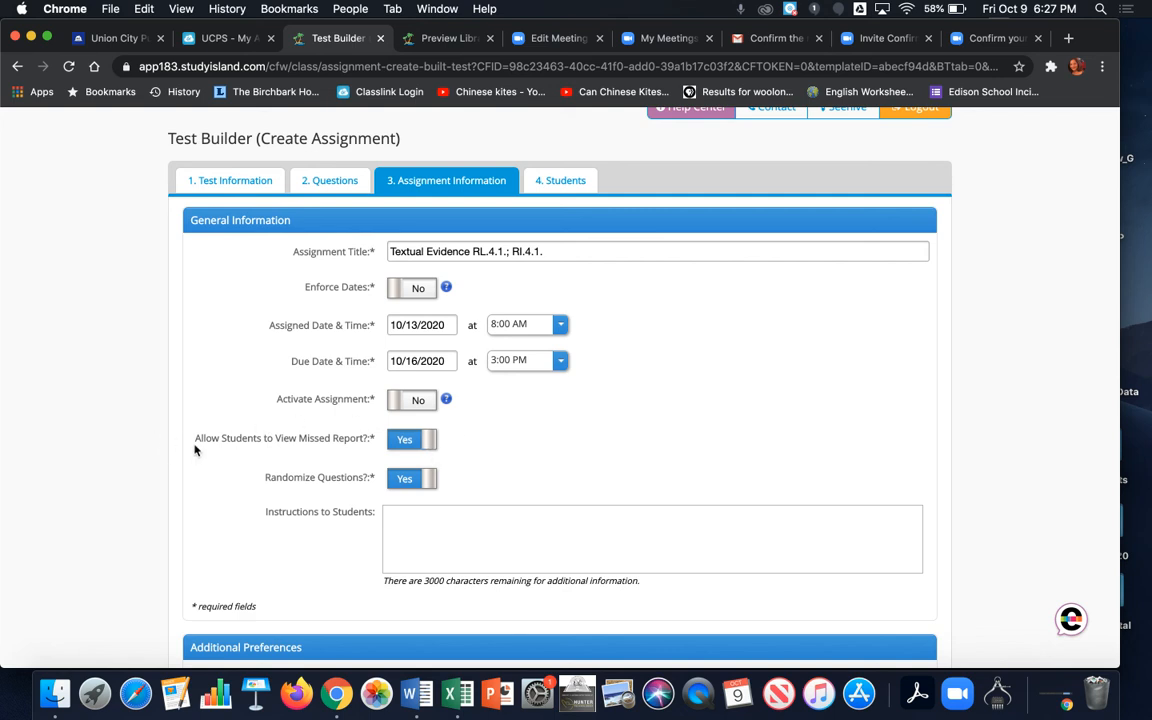
left_click(426, 441)
left_click(426, 441)
left_click(426, 481)
left_click(426, 481)
- Continue to the student selection and select the whole English Language Arts 4 302 class for the assignment
scroll(425, 528, "down", 5)
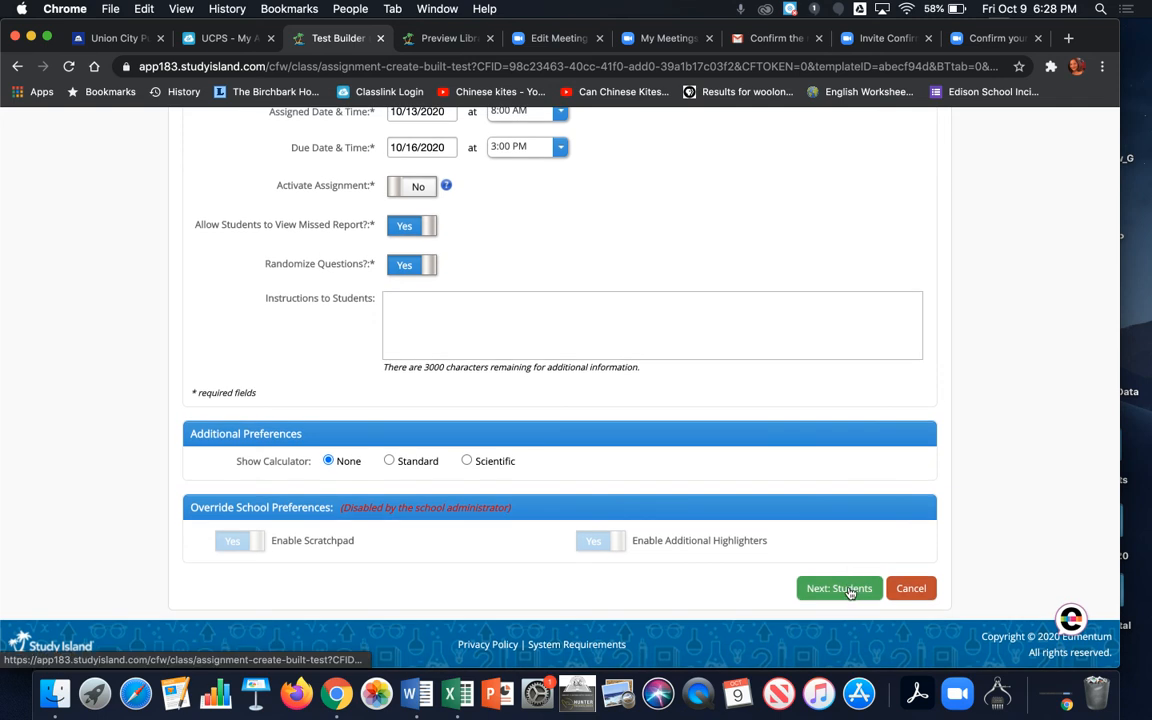
scroll(749, 386, "up", 5)
scroll(744, 379, "down", 5)
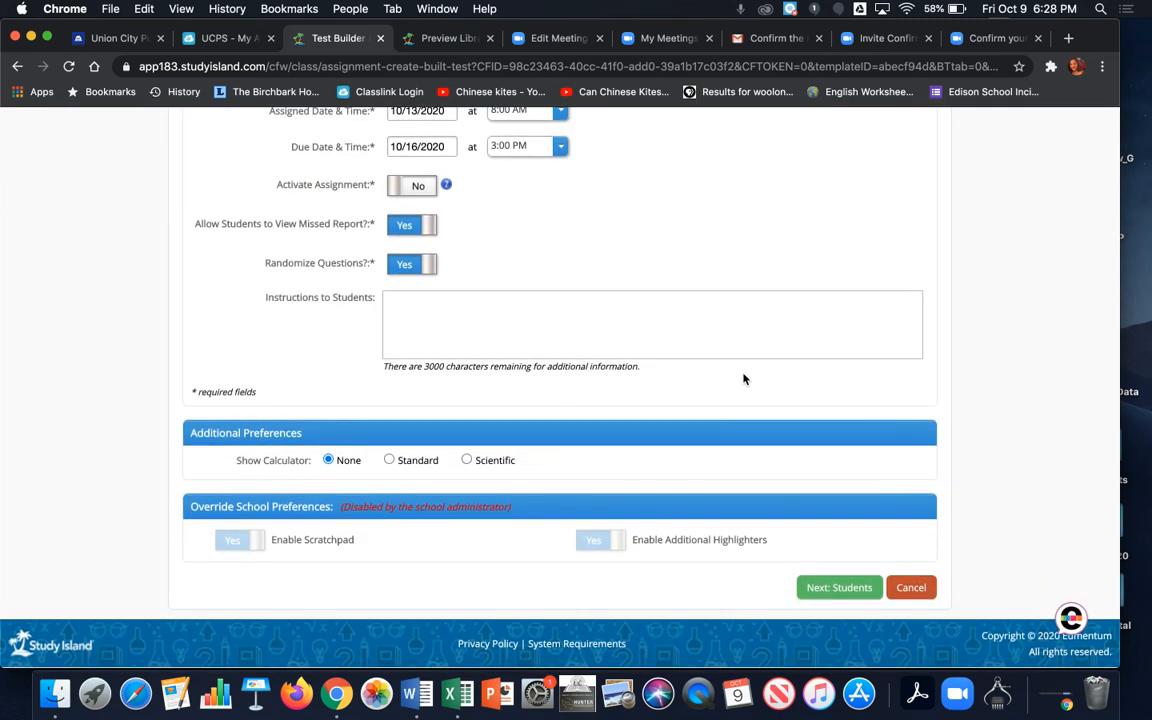
left_click(839, 589)
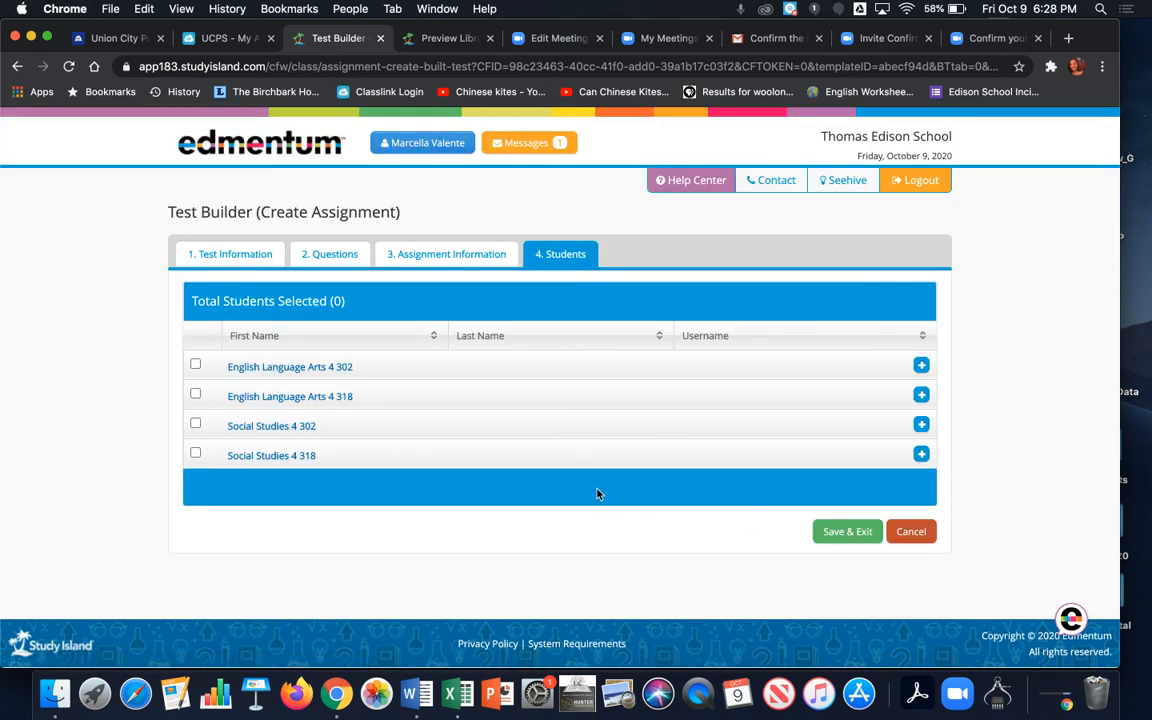
left_click(195, 365)
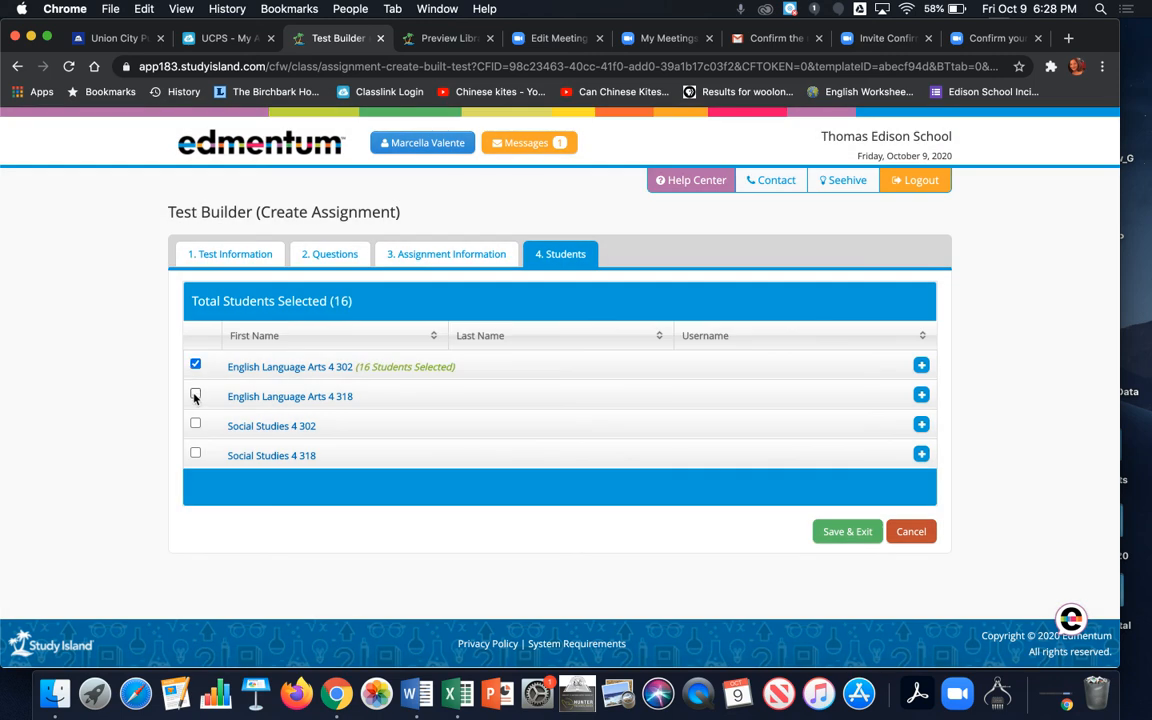
- Add the whole English Language Arts 4 318 class to the students receiving the assignment
left_click(195, 394)
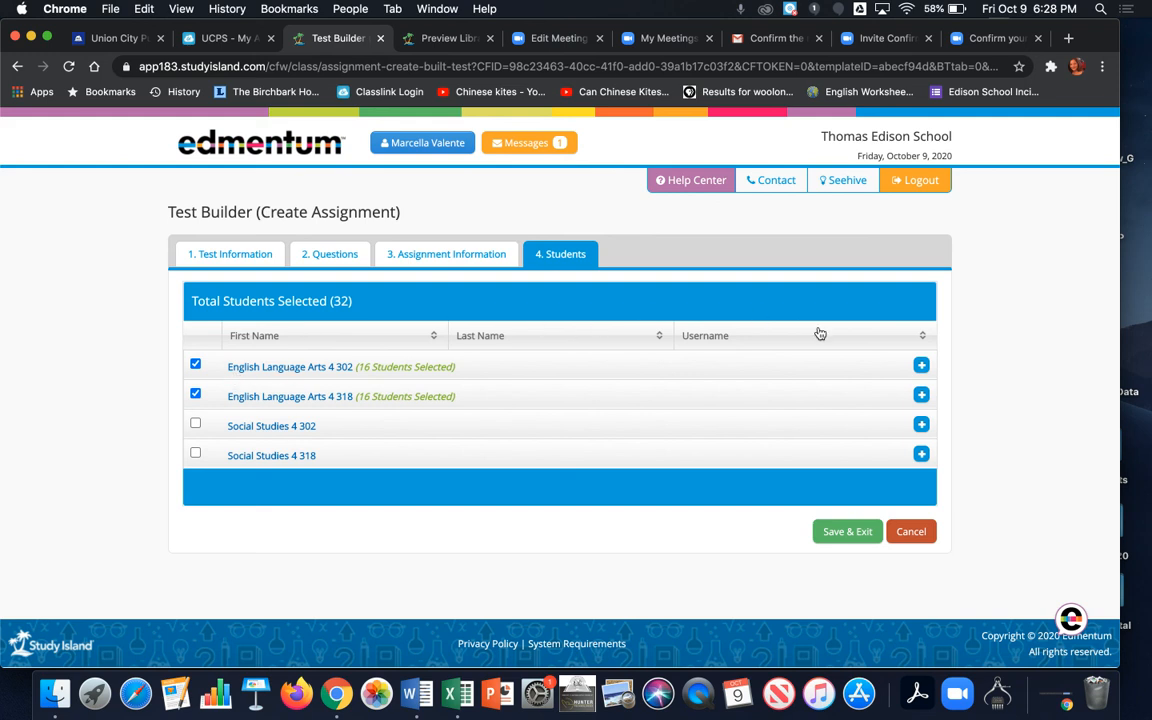
- In English Language Arts 4 302, deselect the whole class and select only the third, fifth, eighth and twelfth listed students
left_click(921, 367)
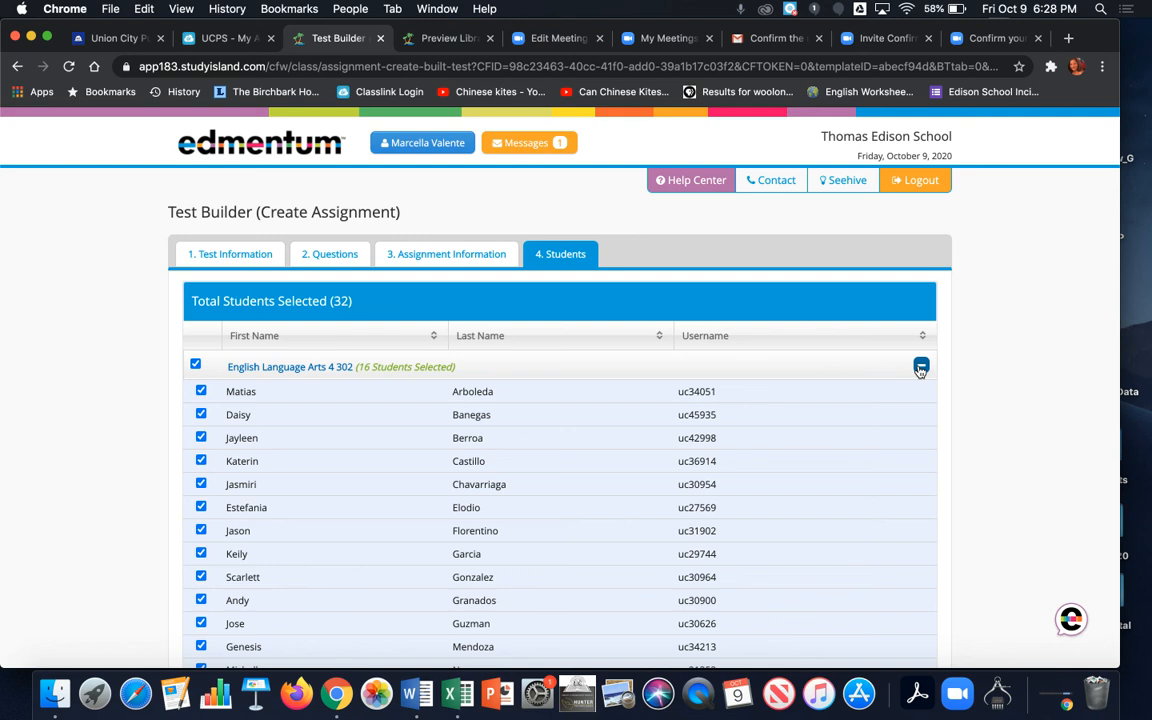
scroll(748, 441, "down", 5)
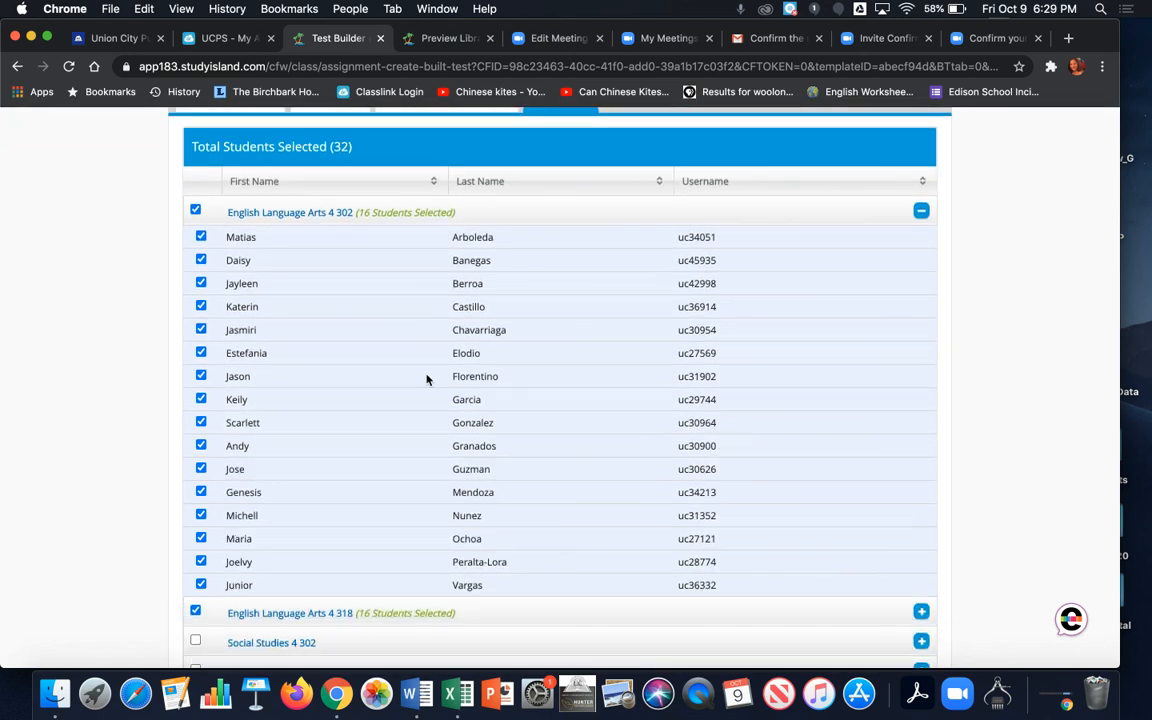
left_click(195, 211)
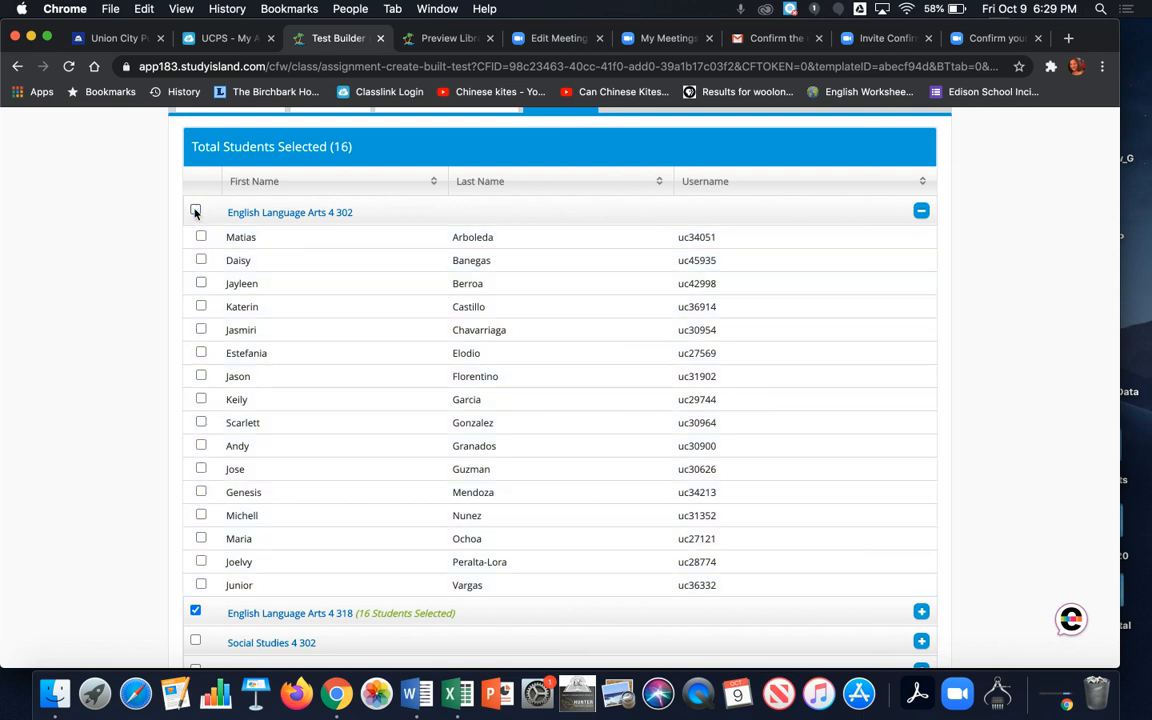
left_click(201, 283)
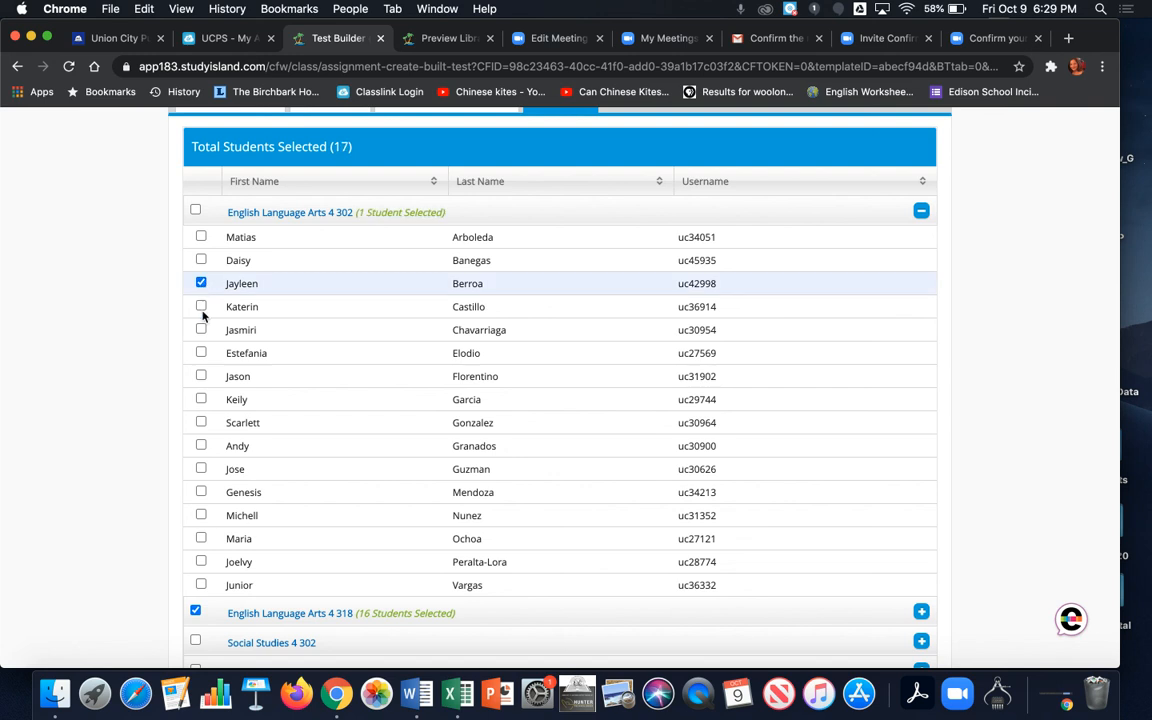
left_click(201, 329)
left_click(201, 399)
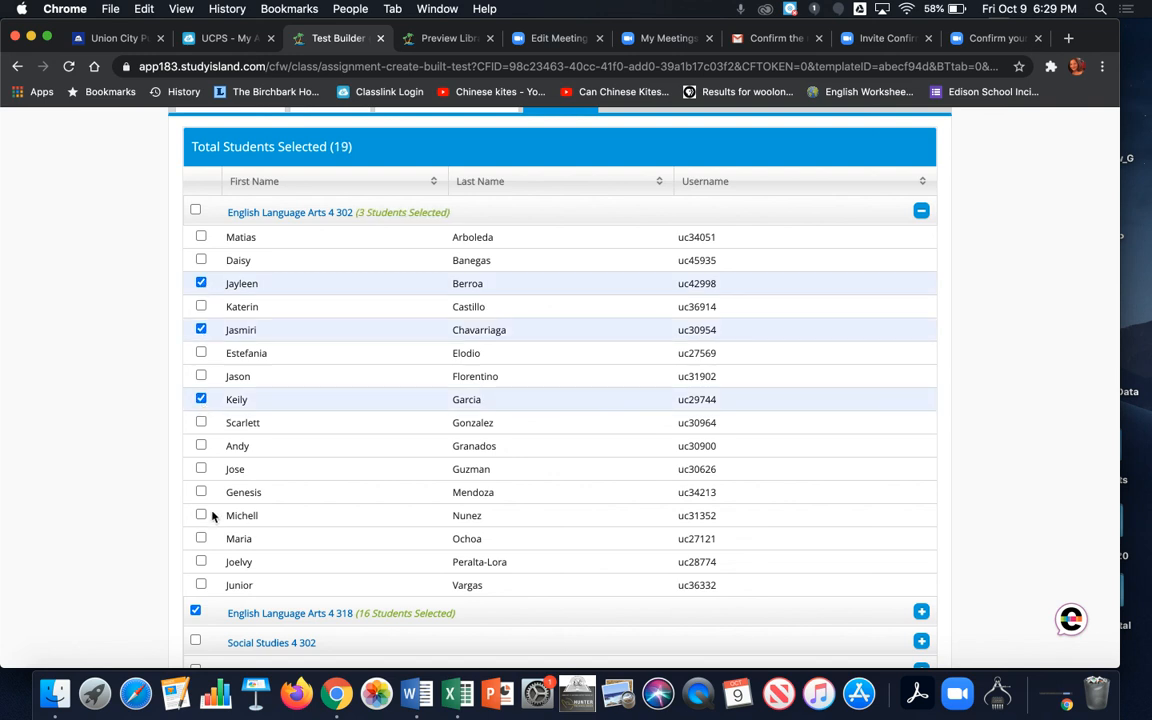
left_click(201, 492)
scroll(422, 483, "down", 3)
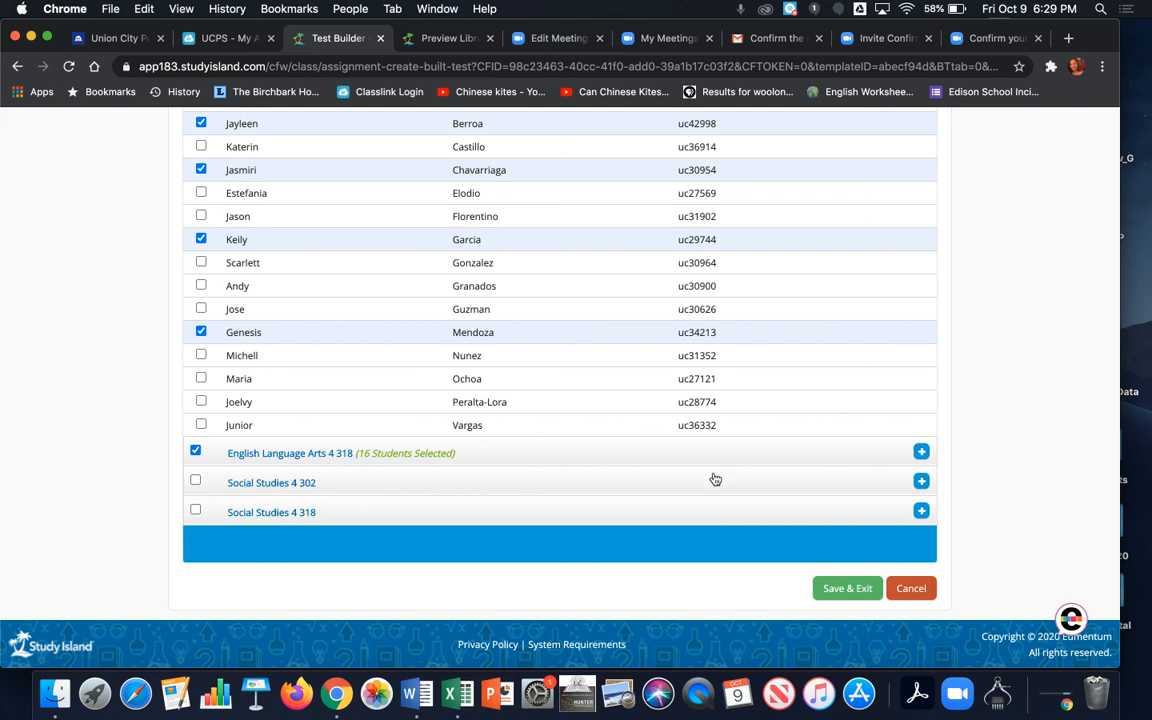
- In English Language Arts 4 318, deselect the whole class and select only the second, fifth and twelfth listed students
left_click(919, 453)
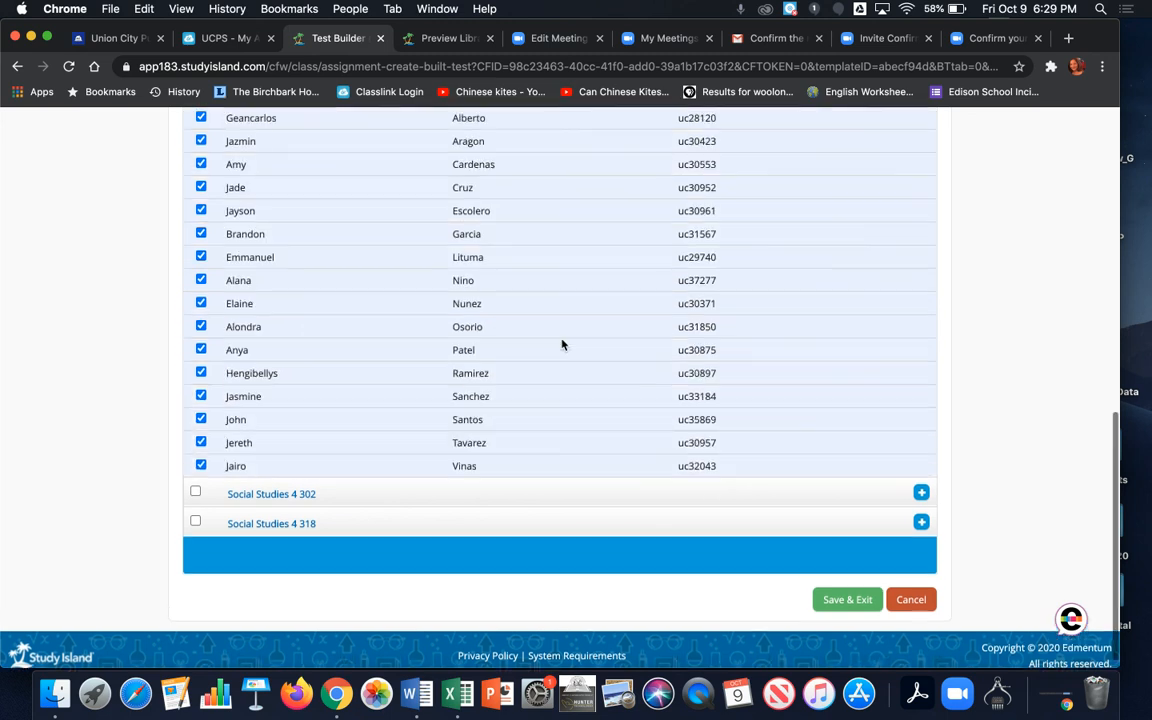
scroll(562, 344, "down", 1)
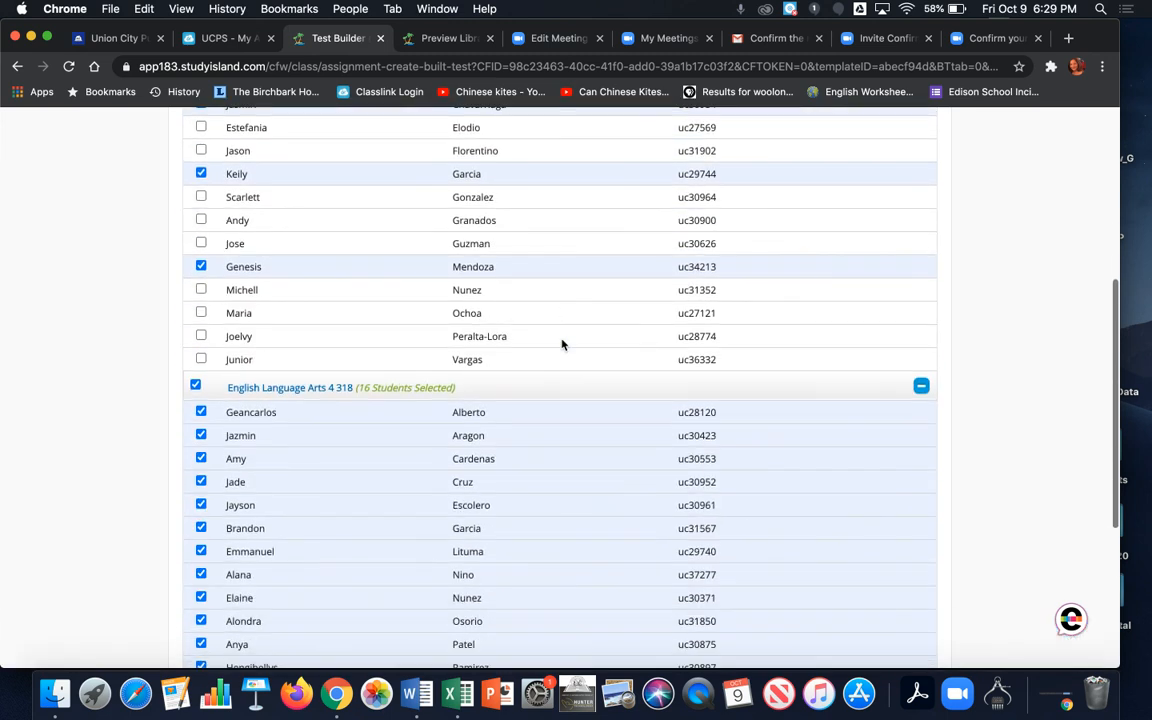
left_click(197, 387)
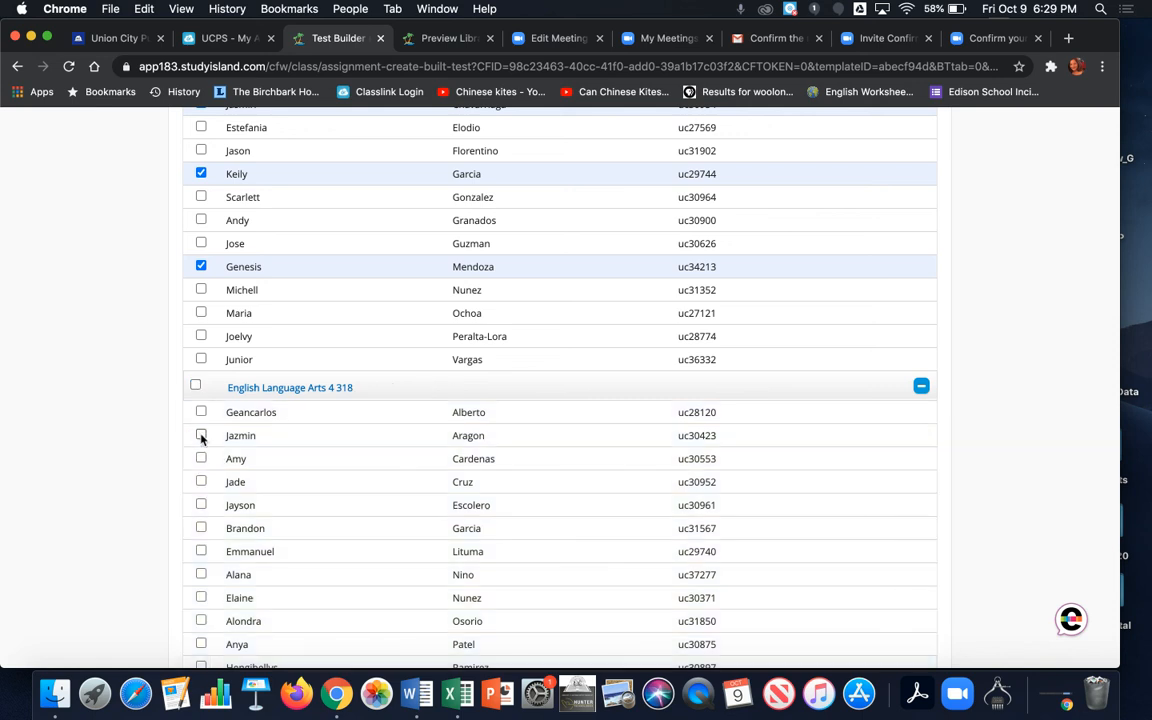
left_click(201, 435)
left_click(201, 505)
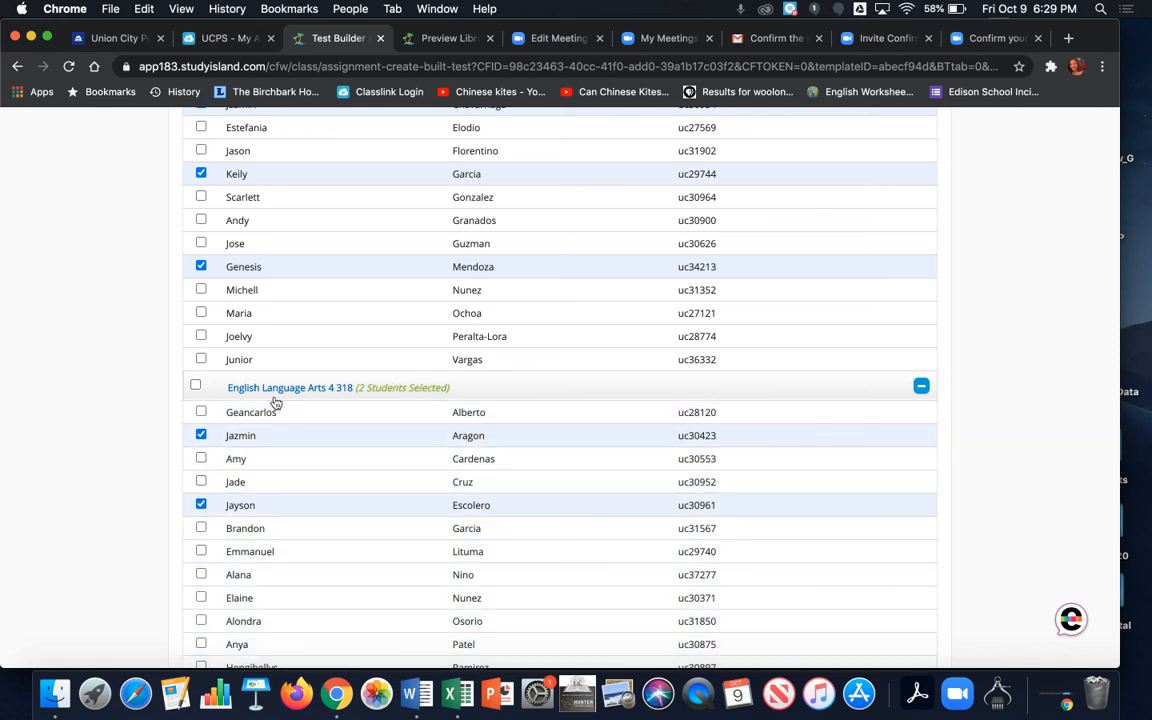
scroll(274, 400, "down", 5)
left_click(201, 414)
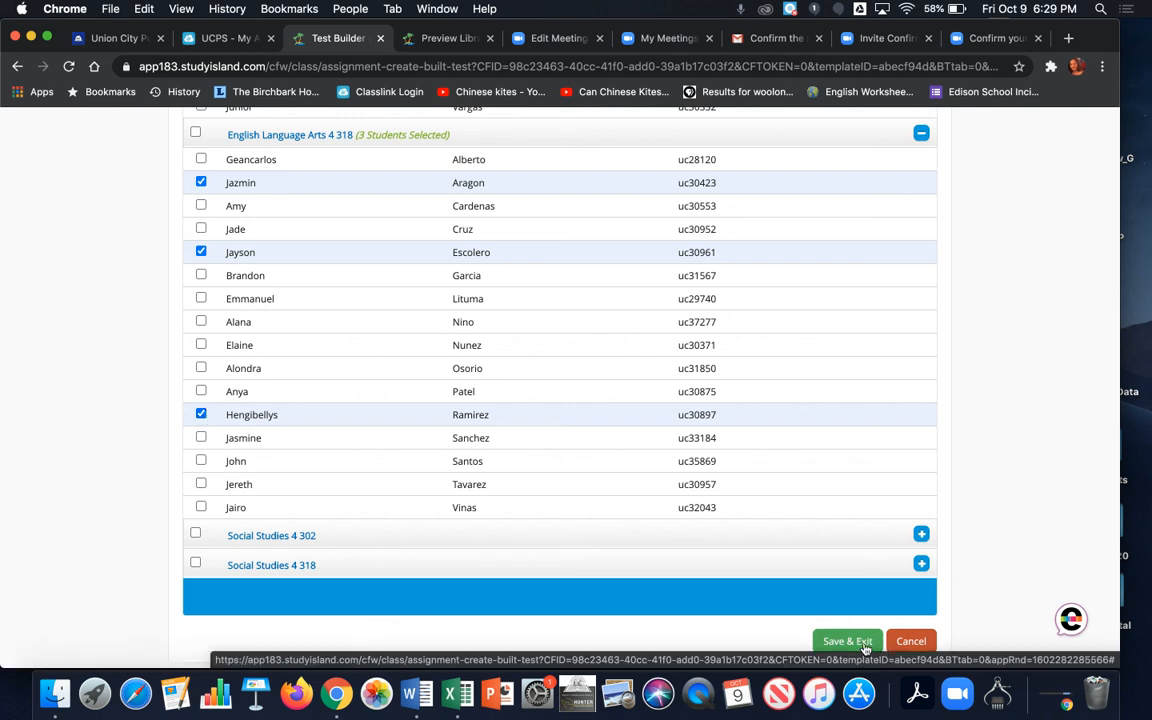
- Leave the test assignment without saving, open the English Language Arts 4 302 class page in Class Manager, and review its class assignments
scroll(500, 290, "up", 10)
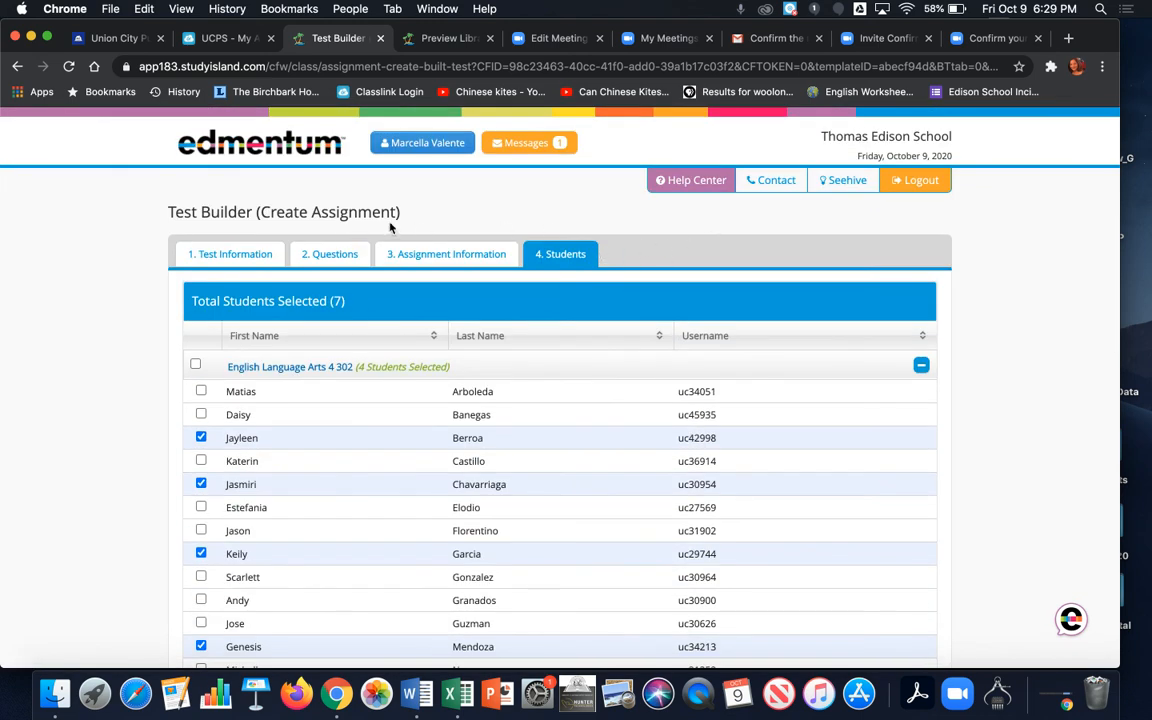
left_click(411, 145)
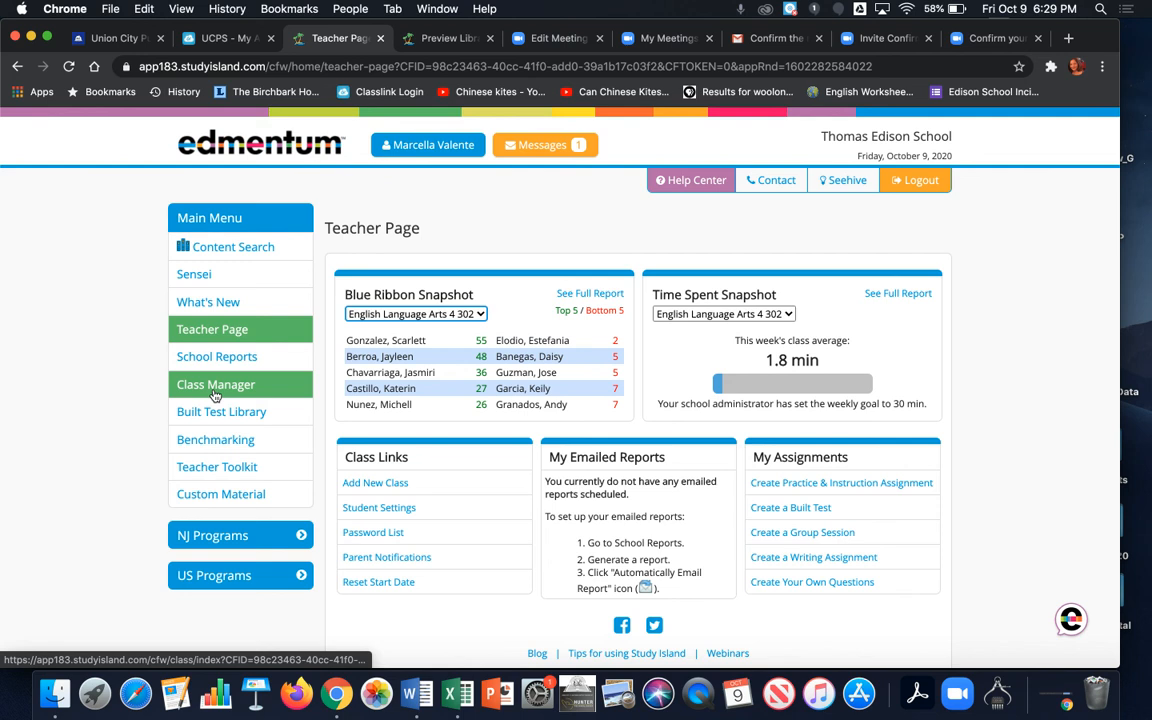
left_click(214, 393)
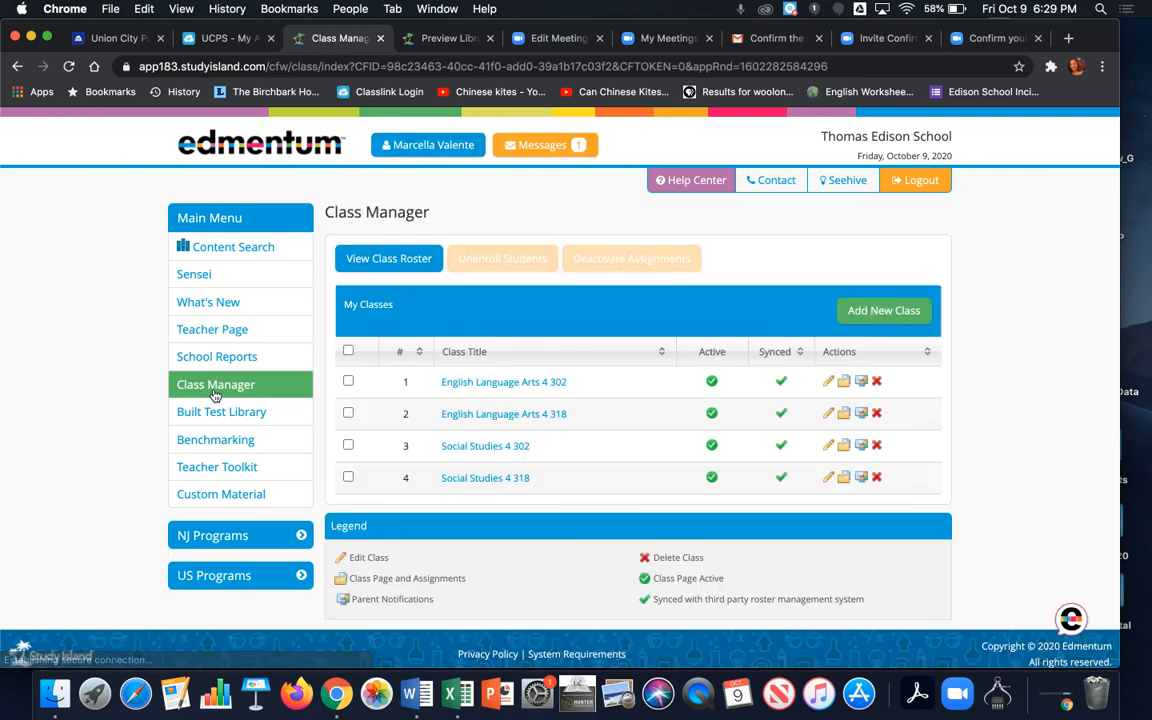
left_click(459, 390)
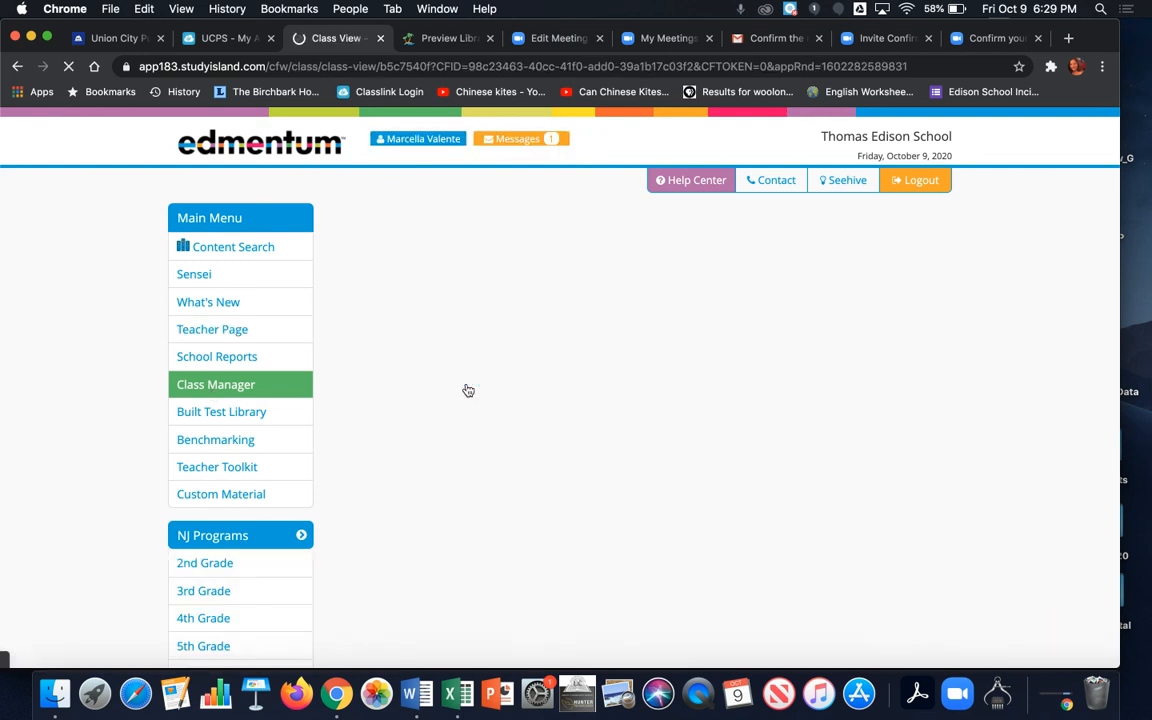
scroll(576, 520, "down", 5)
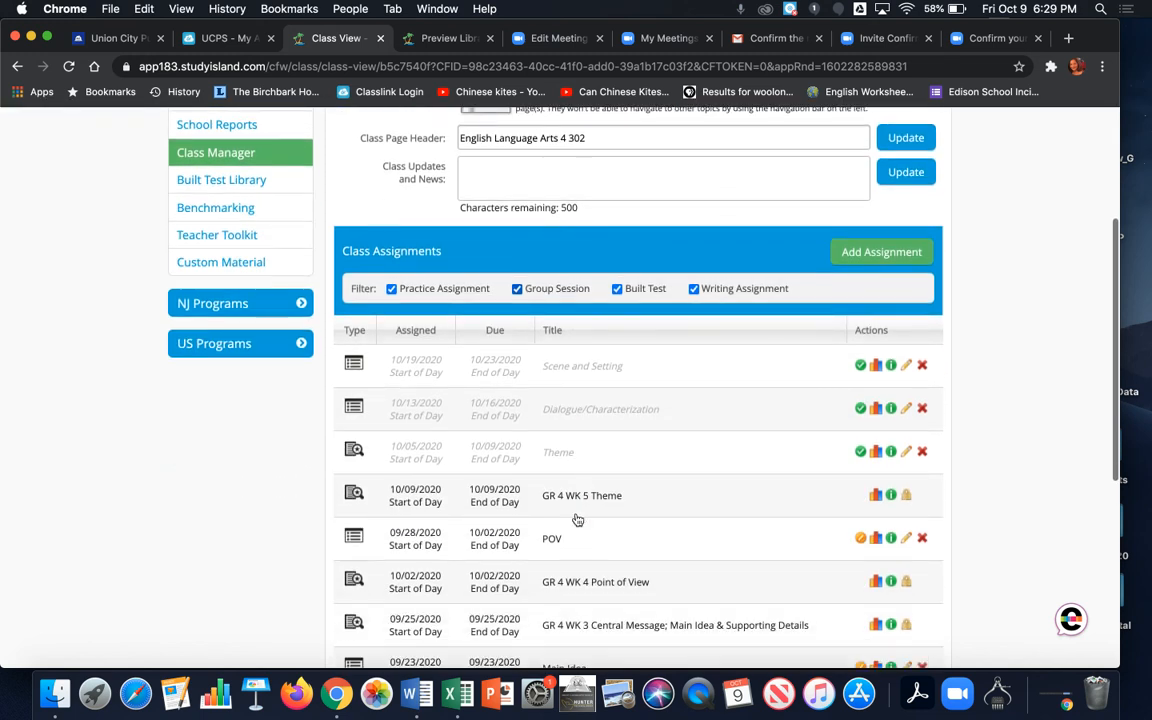
scroll(576, 518, "down", 2)
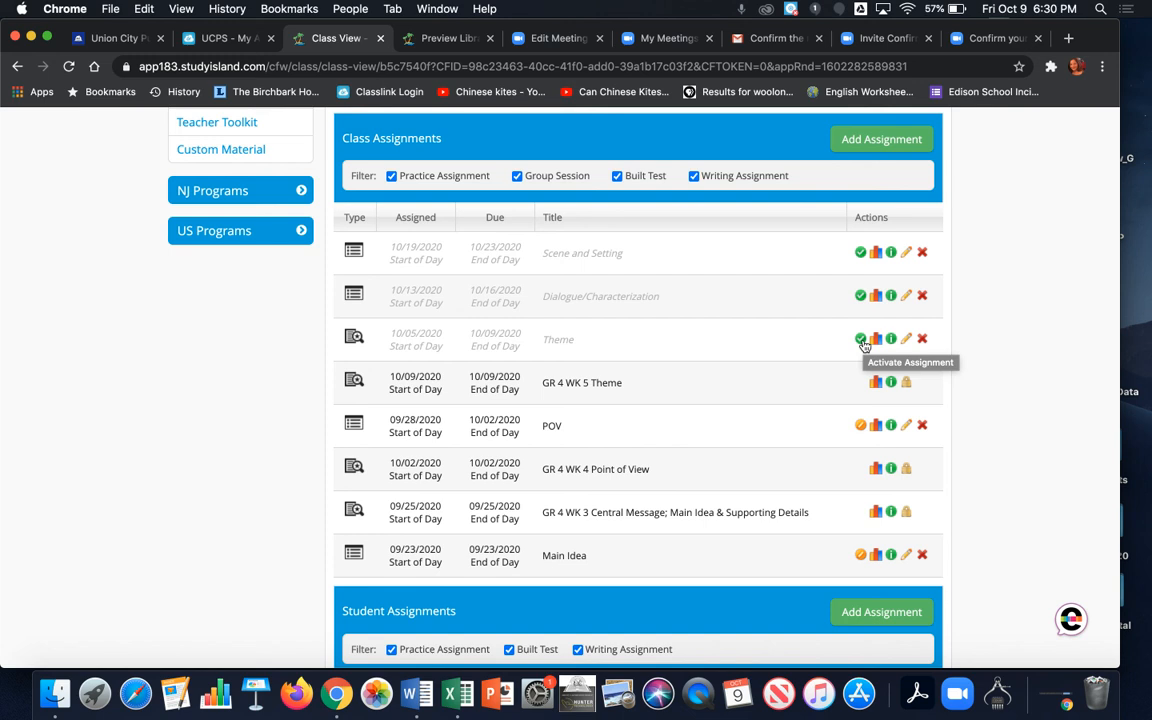
scroll(643, 380, "up", 5)
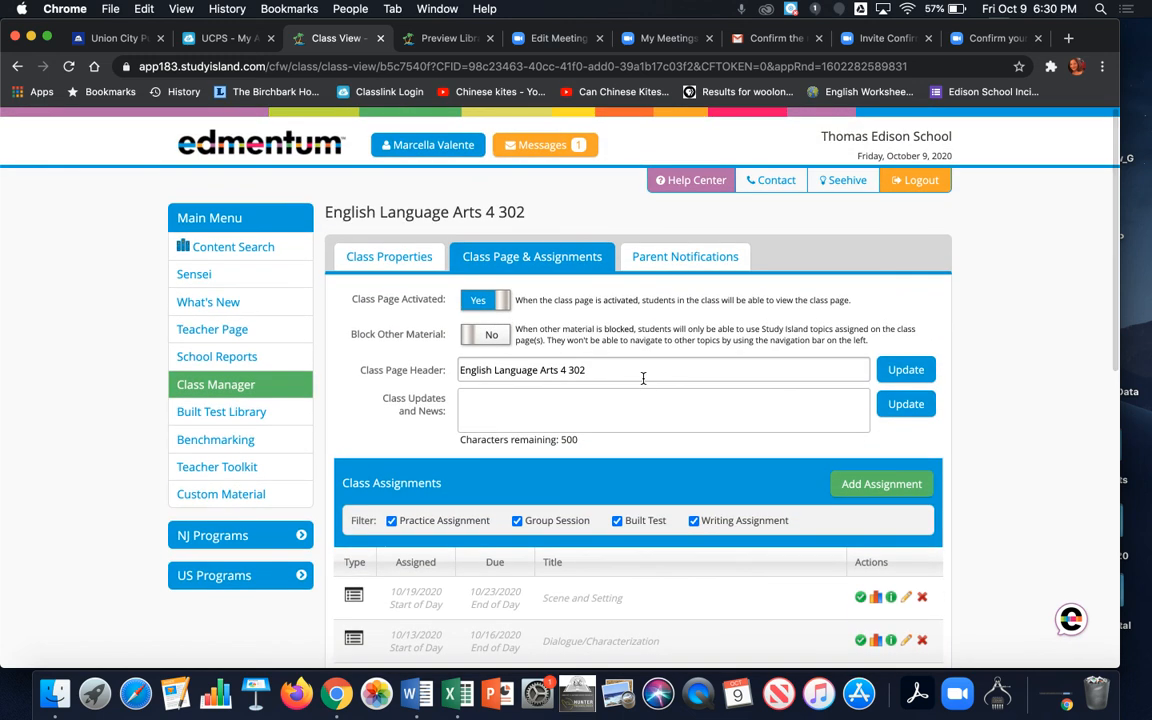